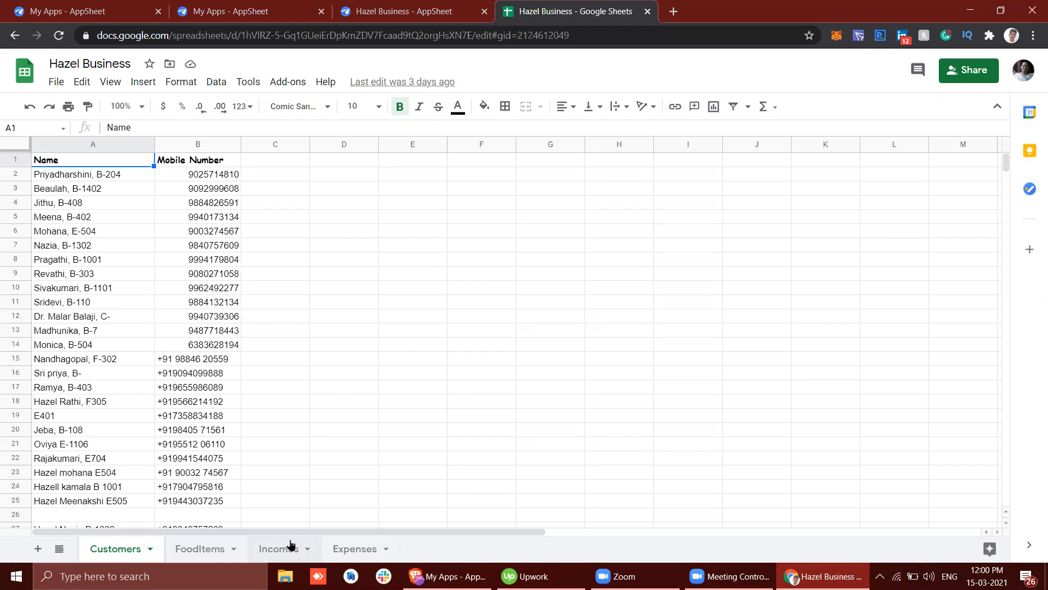
Step: Review the Expenses, Incomes, FoodItems and Customers sheets of the Hazel Business spreadsheet
click(354, 548)
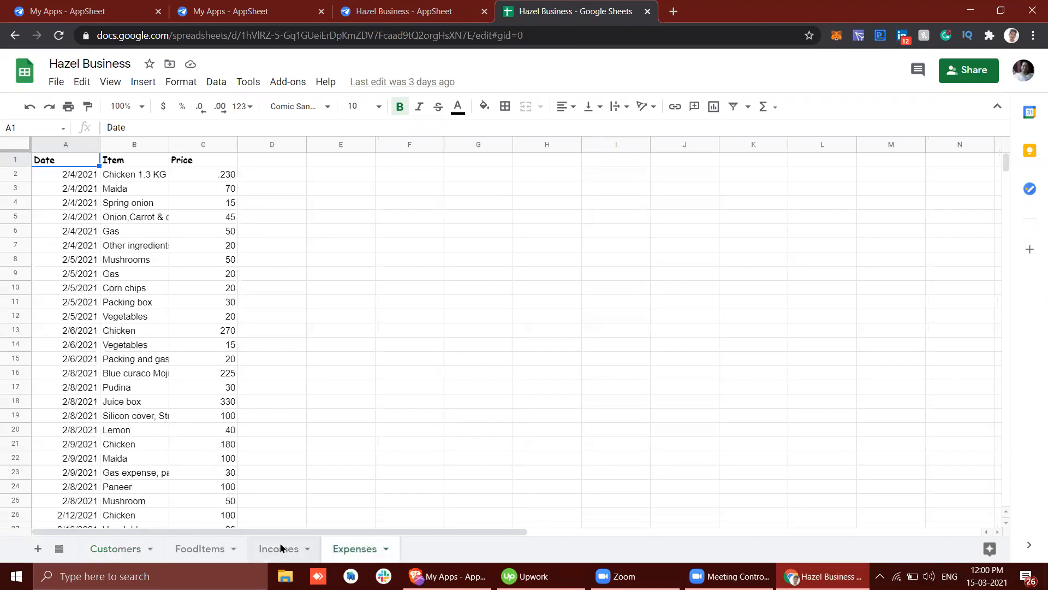
click(280, 547)
click(189, 548)
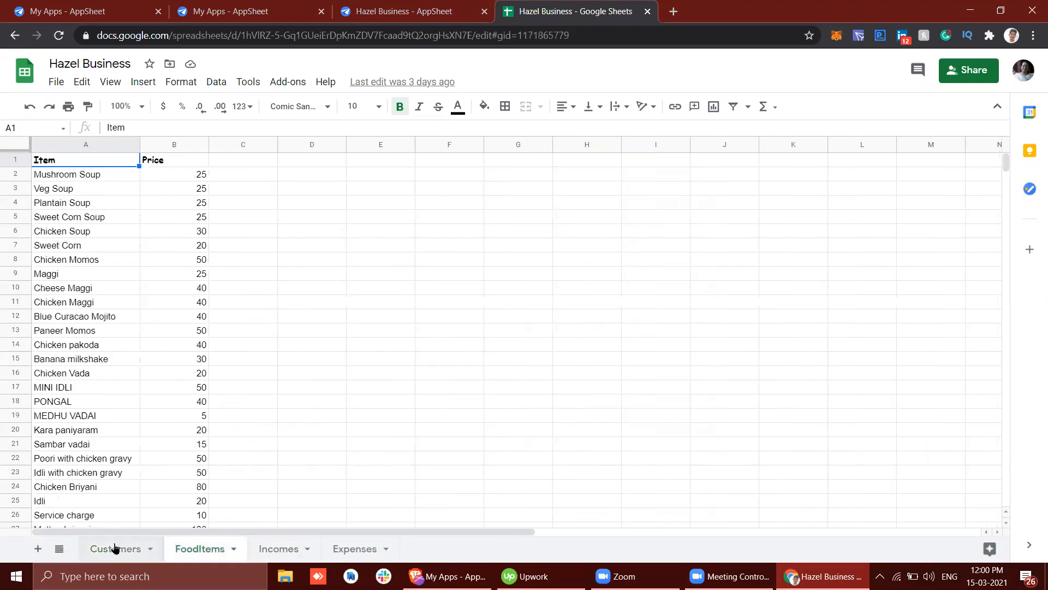
click(114, 547)
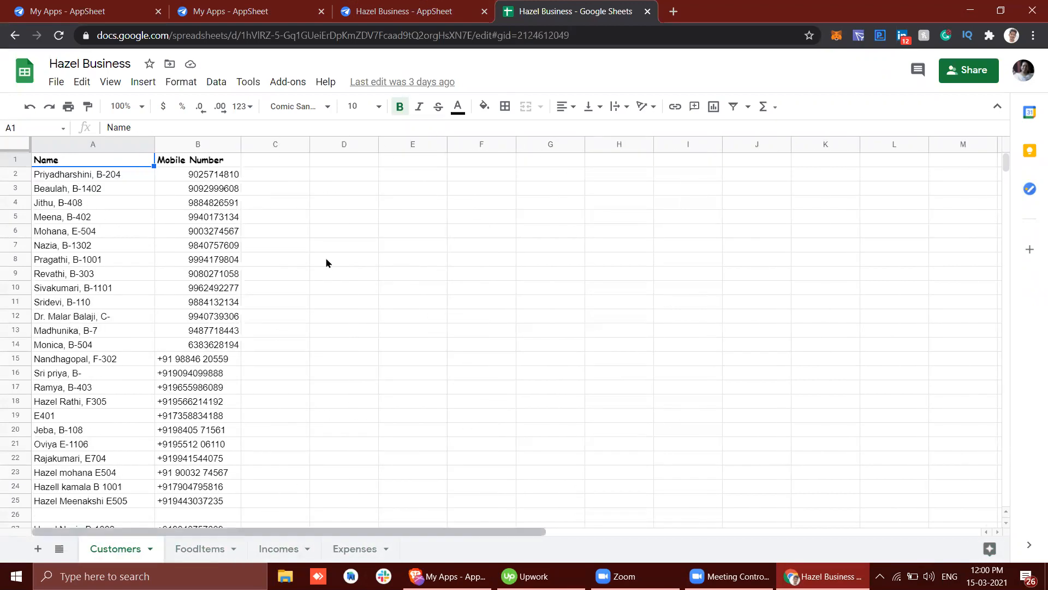
Step: Switch to the Hazel Business app in AppSheet and view the data sources offered for a new table
click(434, 9)
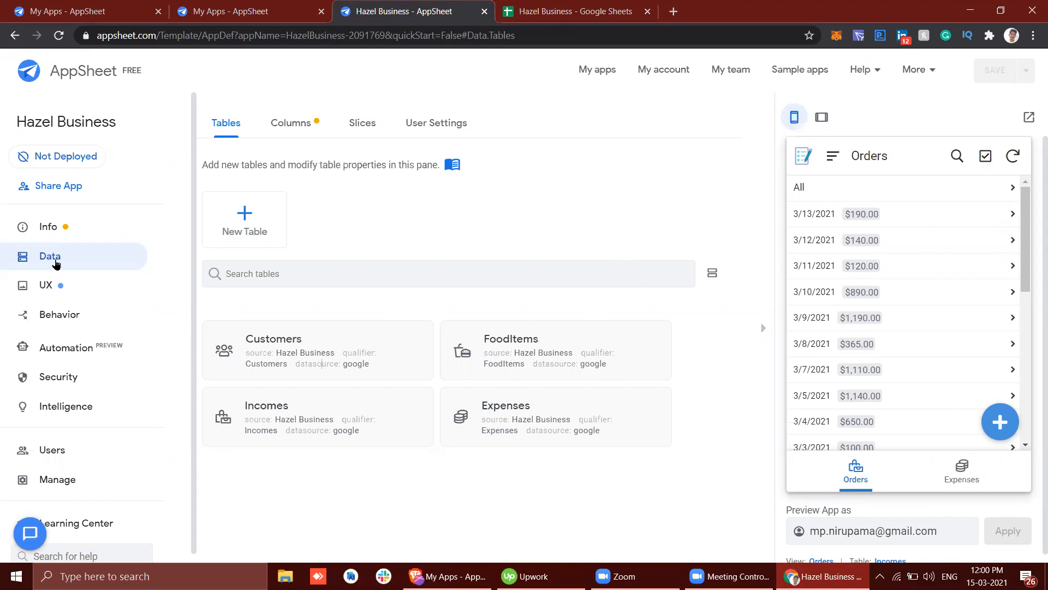
click(242, 227)
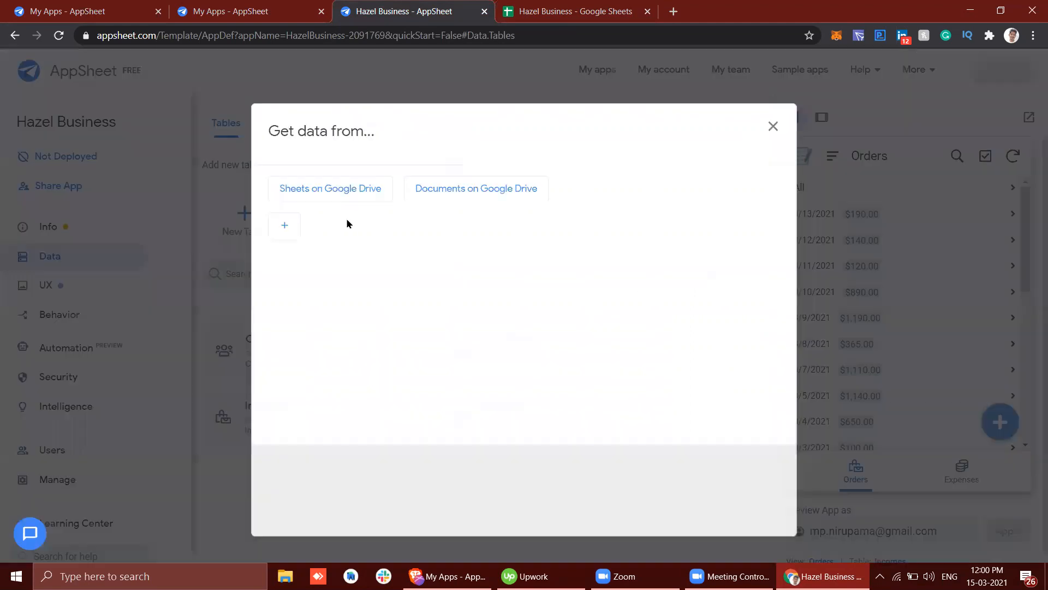
click(774, 126)
Step: Compare the source spreadsheet with the app's data tables and look through the dated entries in the Orders preview
click(589, 10)
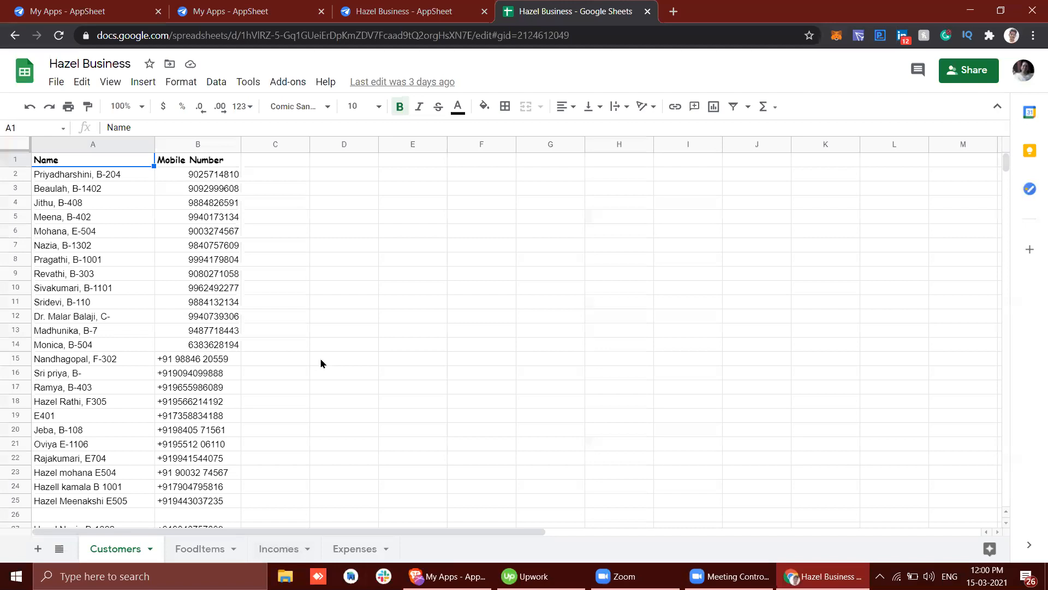
click(404, 11)
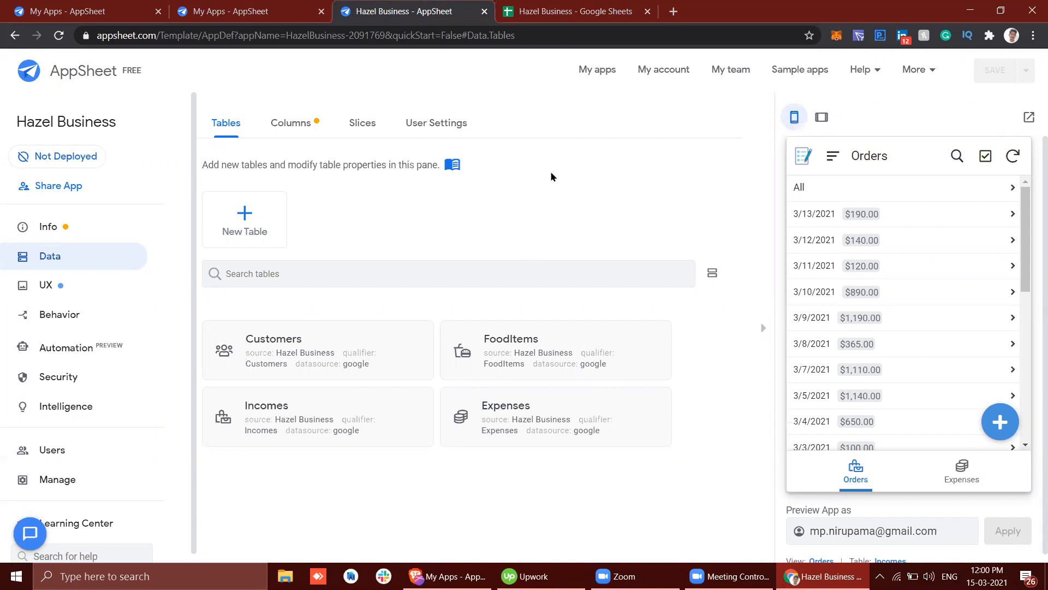
scroll(870, 363, down, 6)
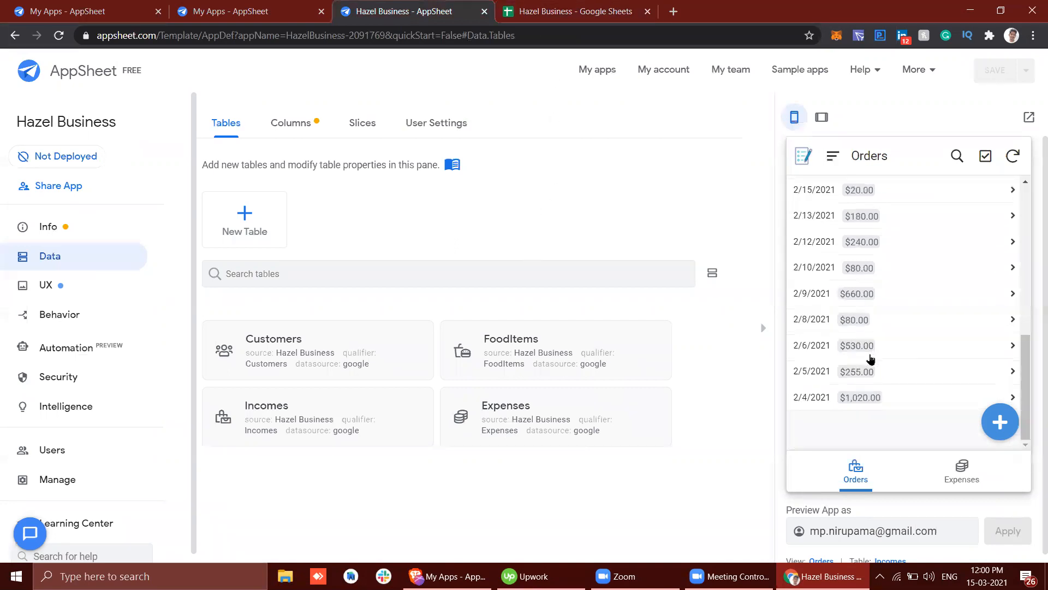
scroll(871, 359, up, 5)
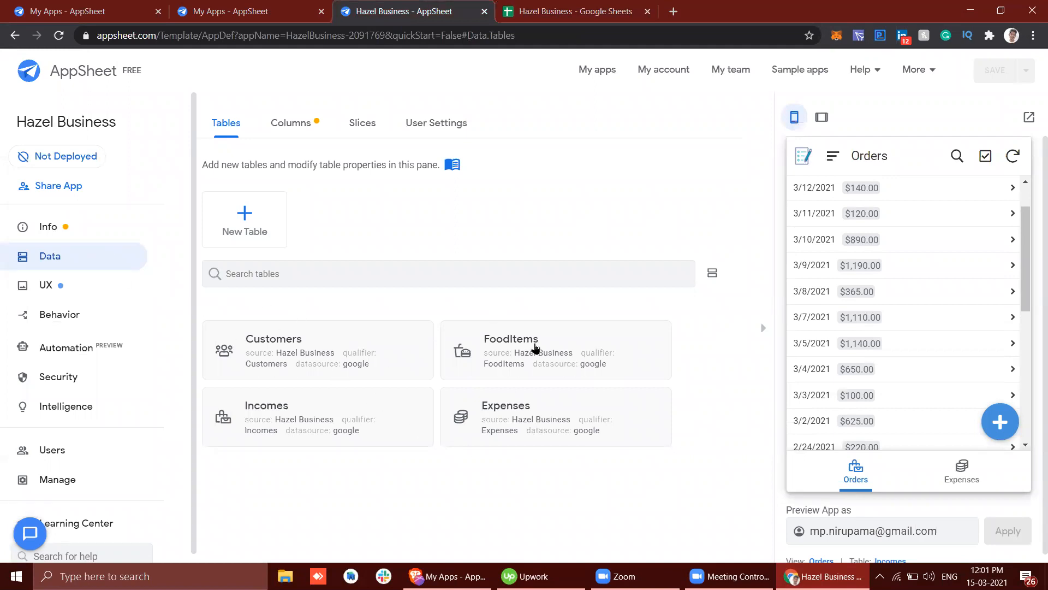
click(546, 11)
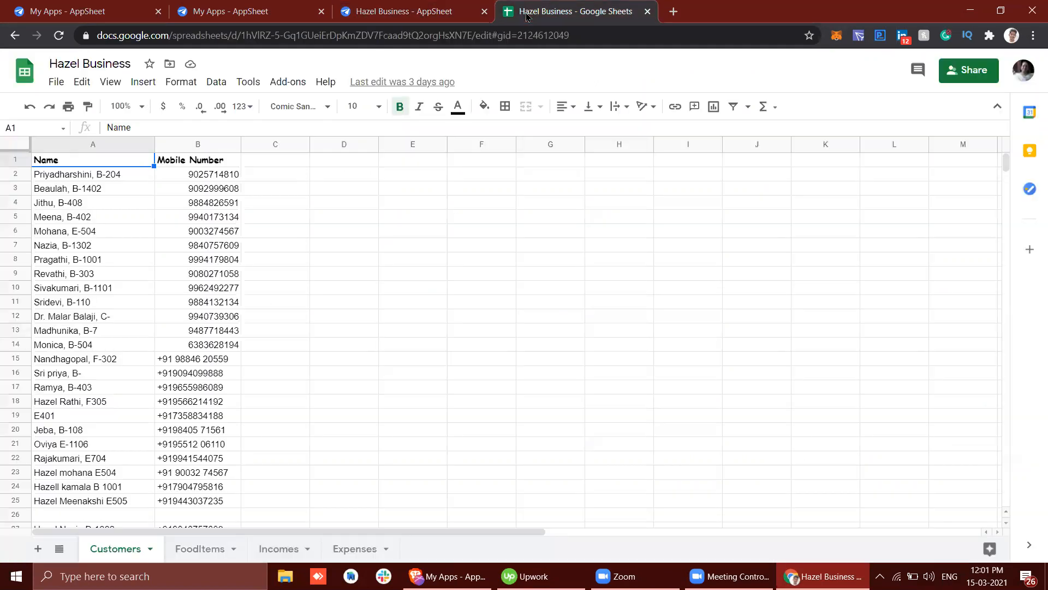
click(407, 7)
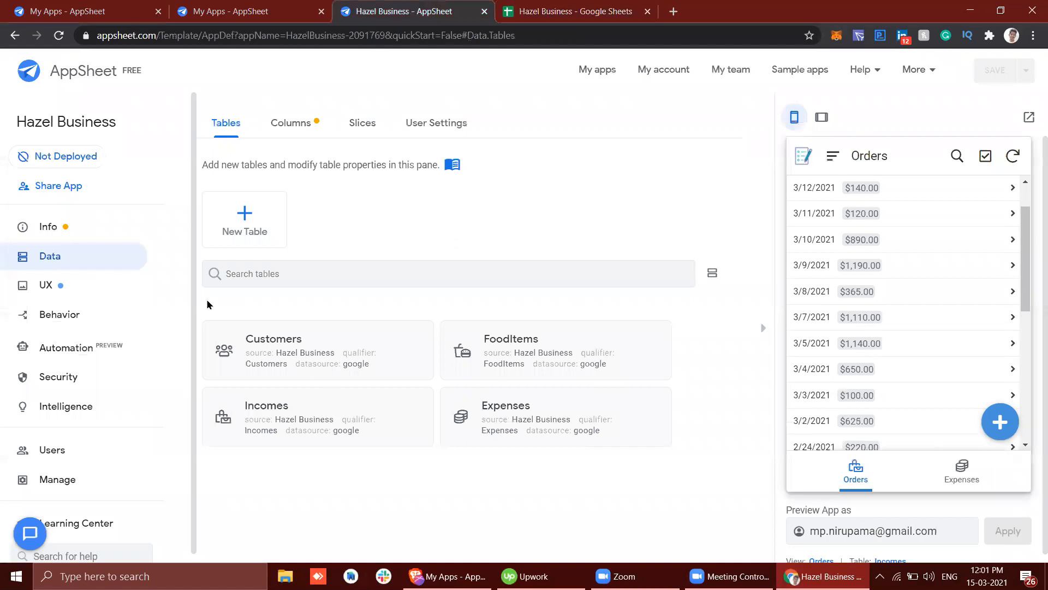
Step: Show the app's UX views and compare the Orders and Expenses views in the app preview
click(82, 289)
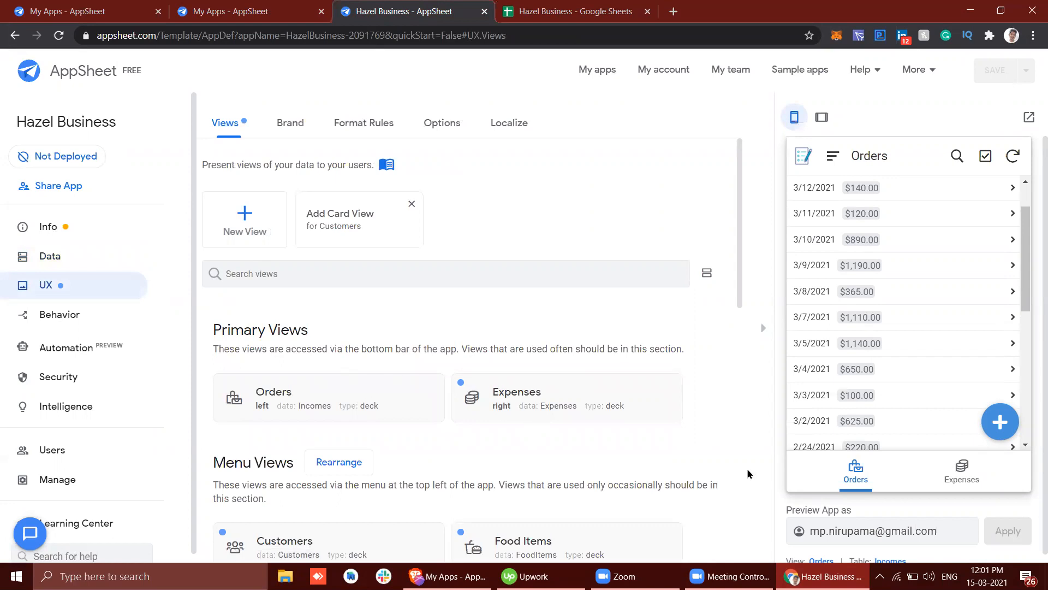
scroll(467, 366, down, 2)
scroll(383, 382, up, 2)
click(932, 476)
click(878, 479)
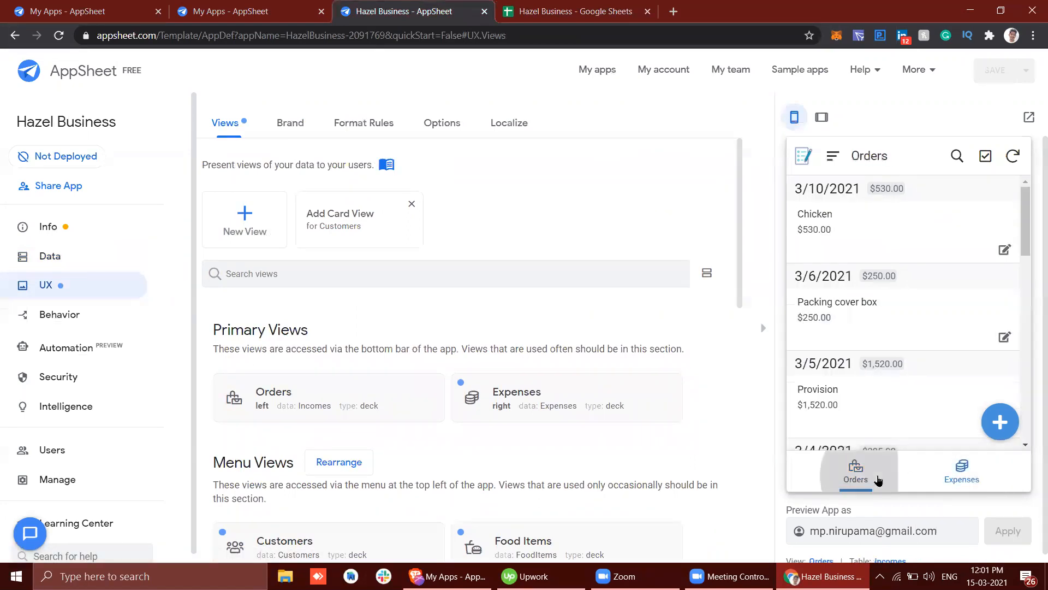
click(959, 475)
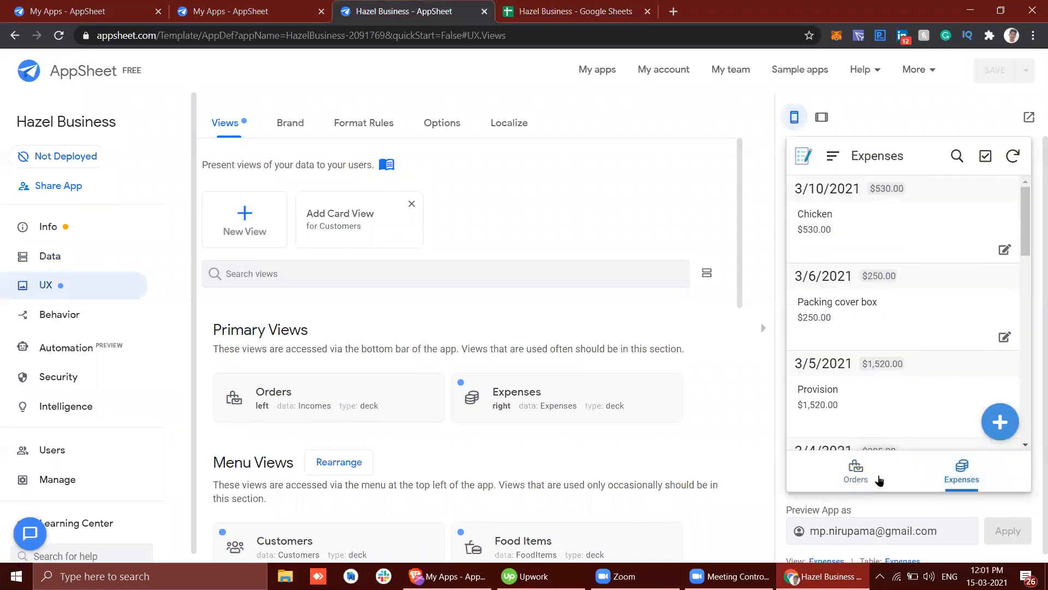
click(868, 477)
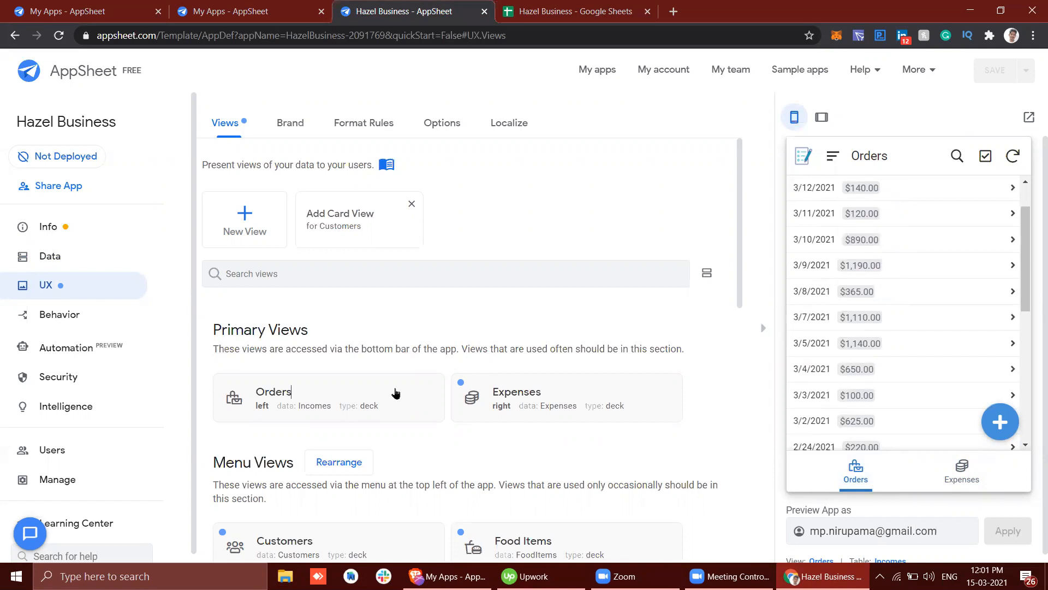
Step: Open the Orders view's settings and check its source data in the spreadsheet's Incomes sheet
click(396, 393)
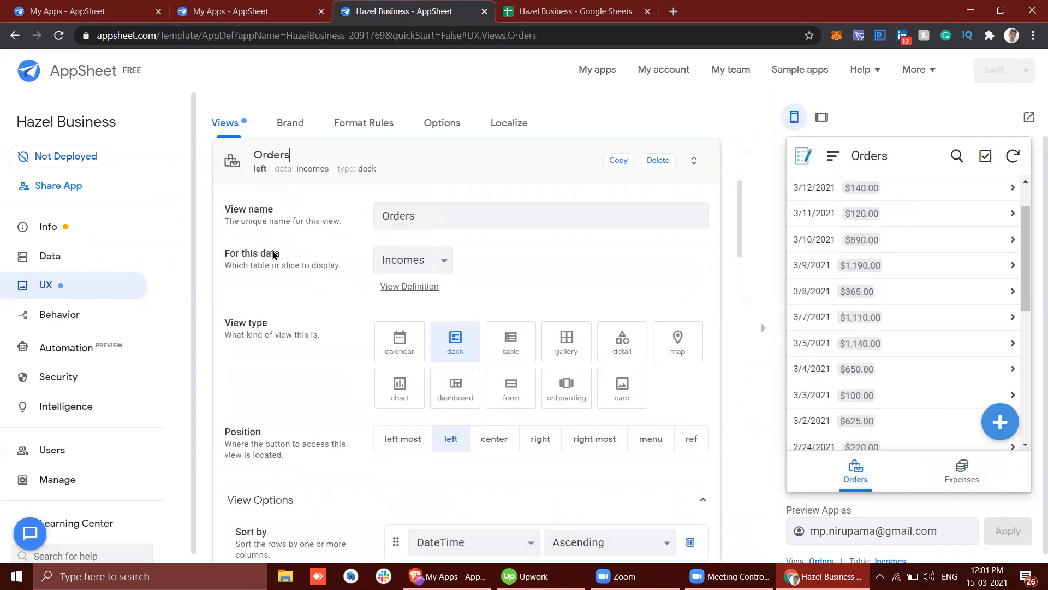
click(616, 5)
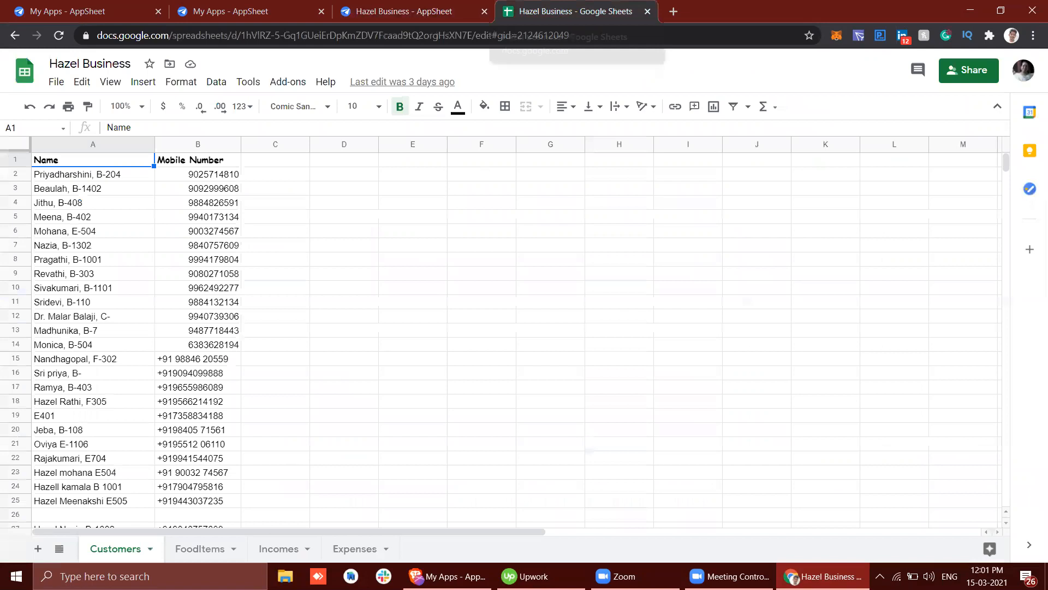
click(272, 555)
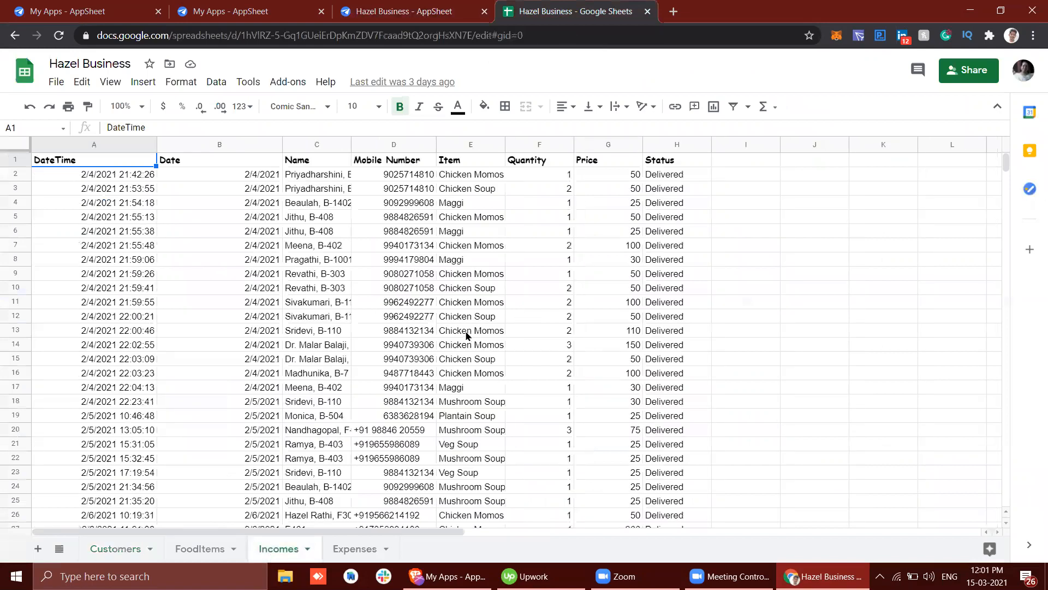
click(386, 5)
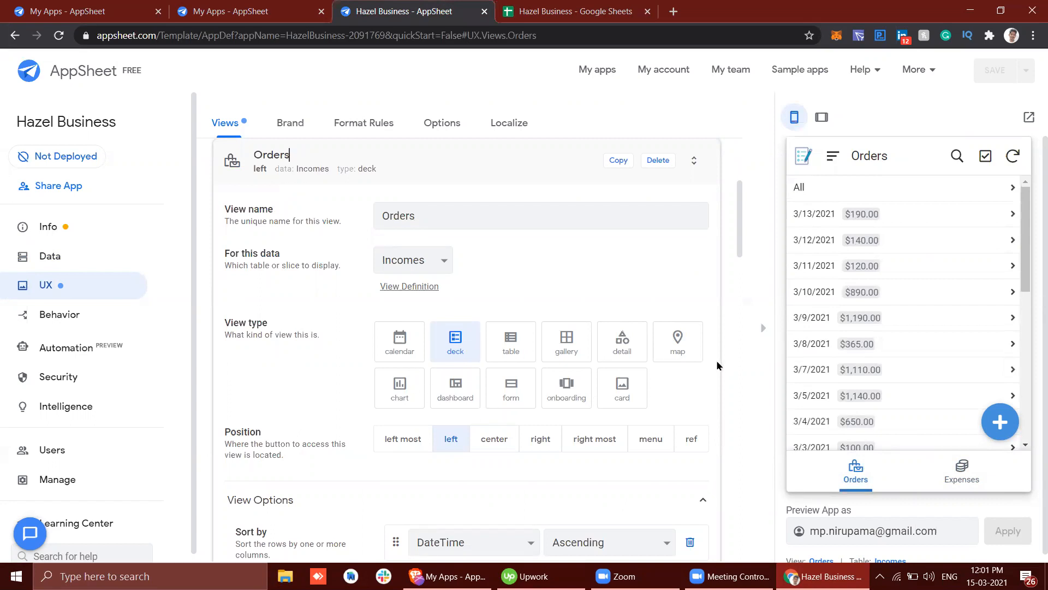
Step: Try the table, gallery, detail and deck view types for Orders, and reload the editor to discard the changes
click(518, 345)
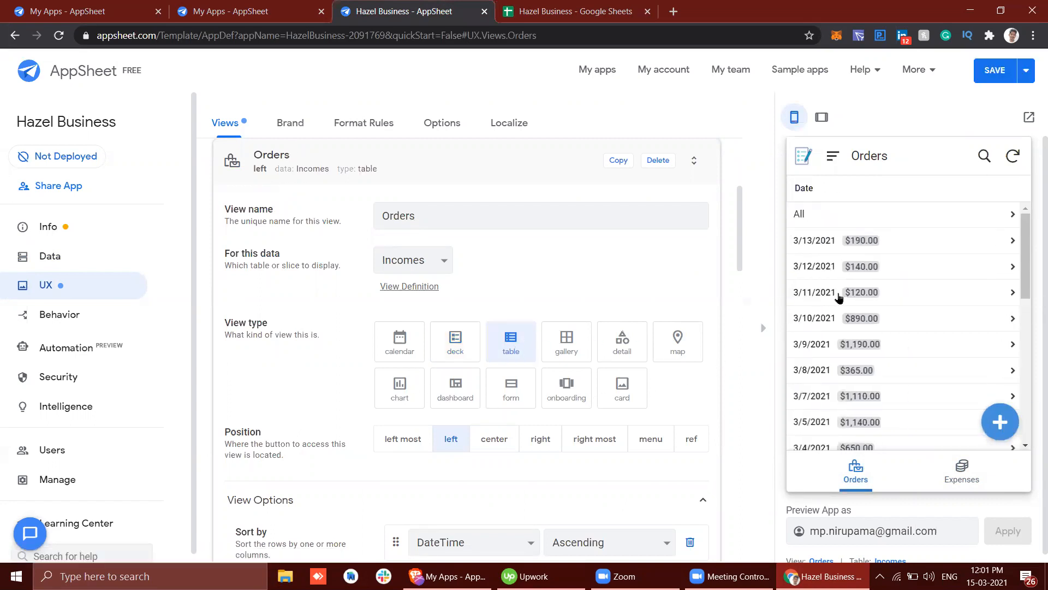
scroll(839, 297, down, 10)
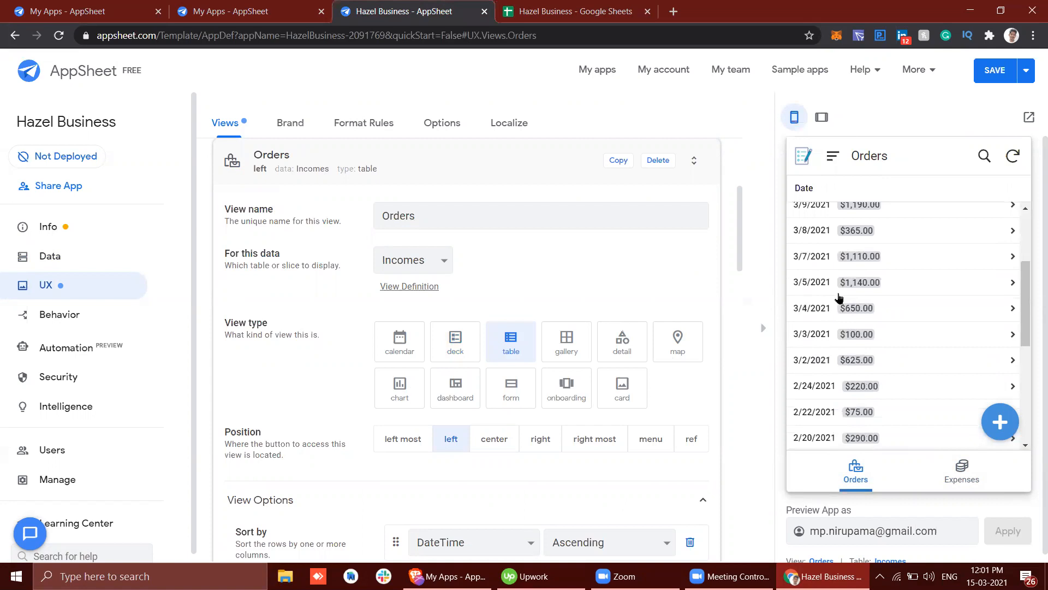
click(565, 347)
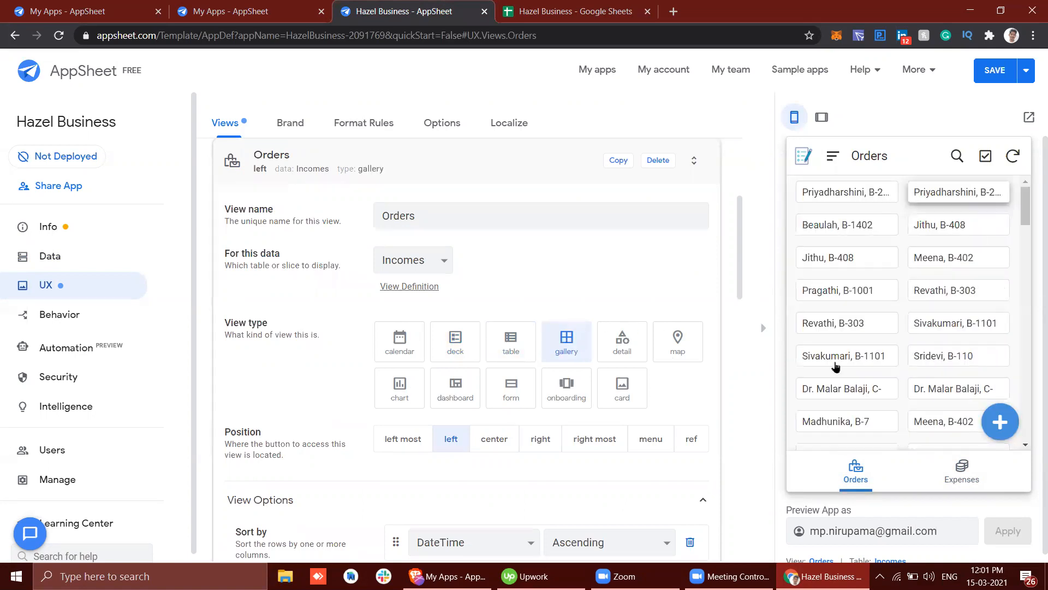
click(633, 344)
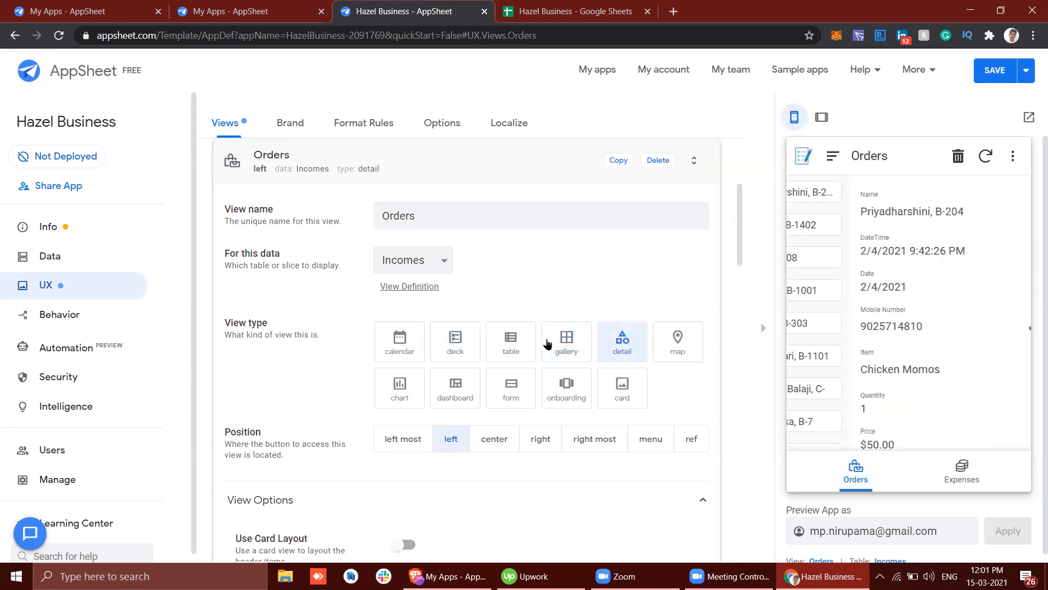
click(466, 342)
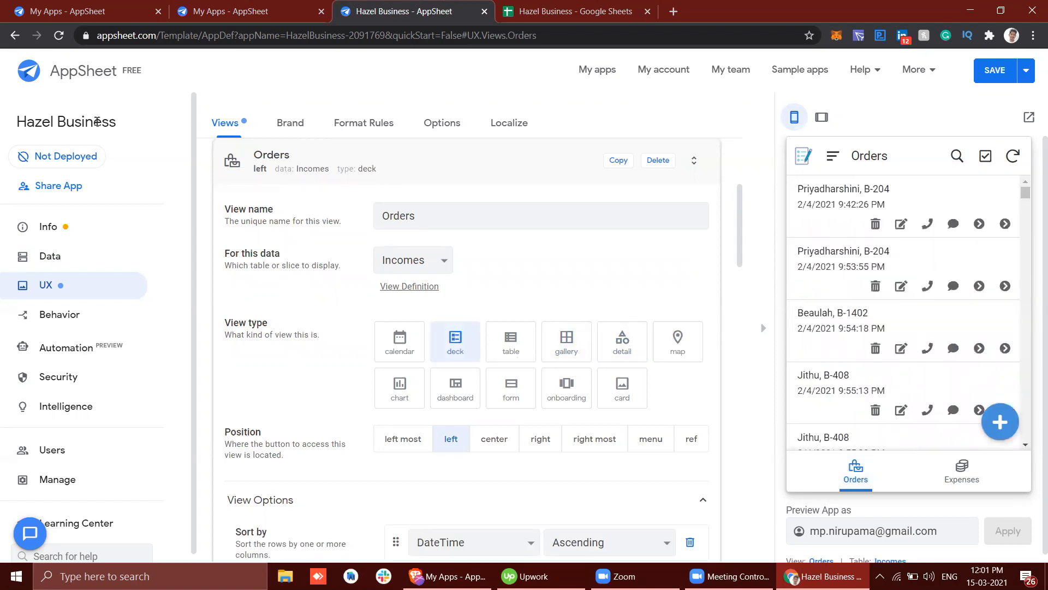
click(60, 38)
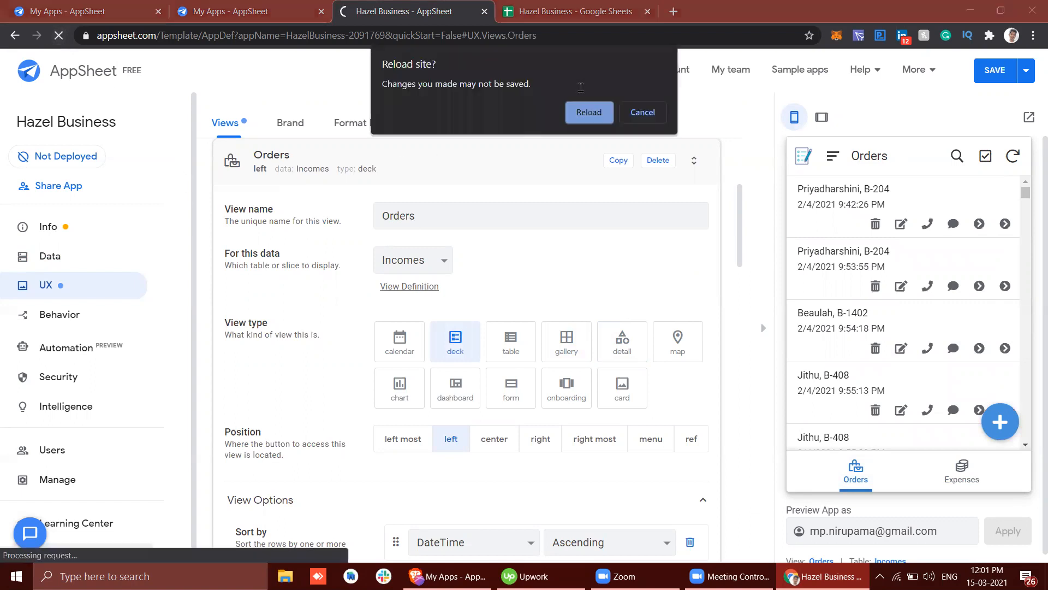
click(588, 113)
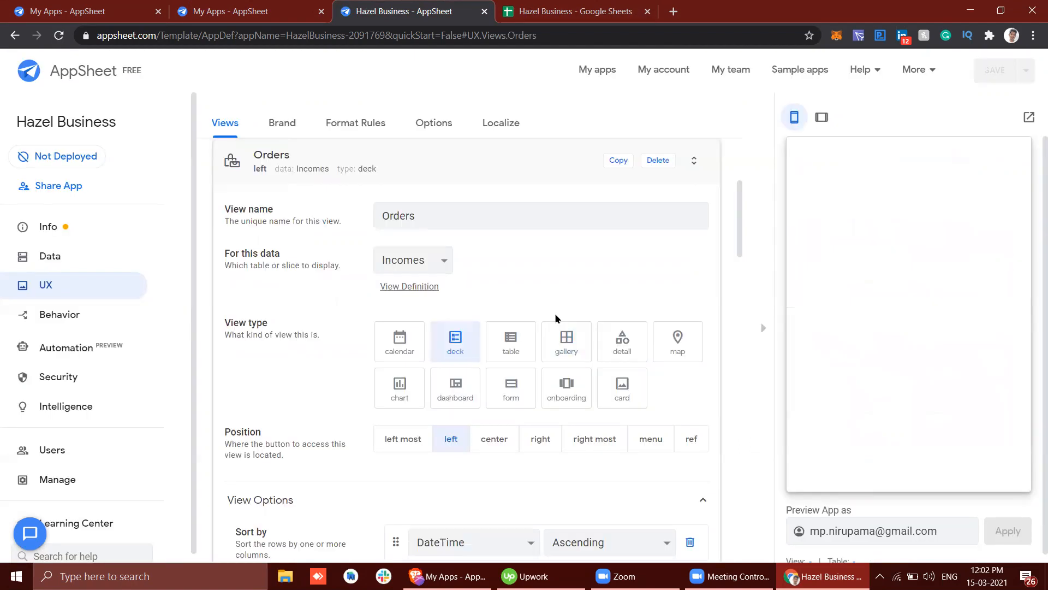
Step: Examine the Orders view's sort, grouping, aggregate and header options and glance back at the source spreadsheet
scroll(568, 300, down, 4)
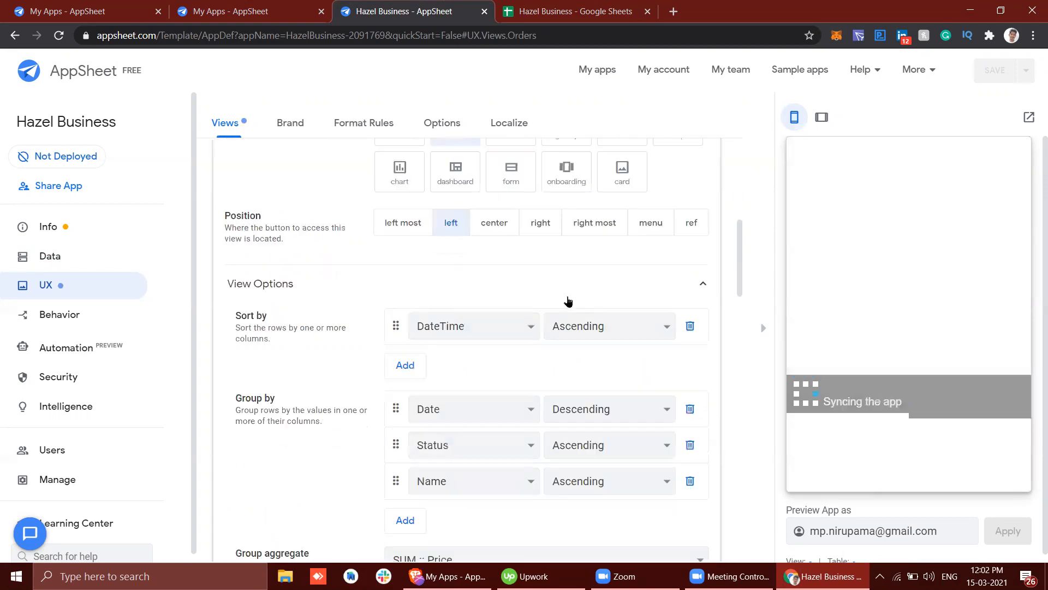
scroll(568, 300, down, 3)
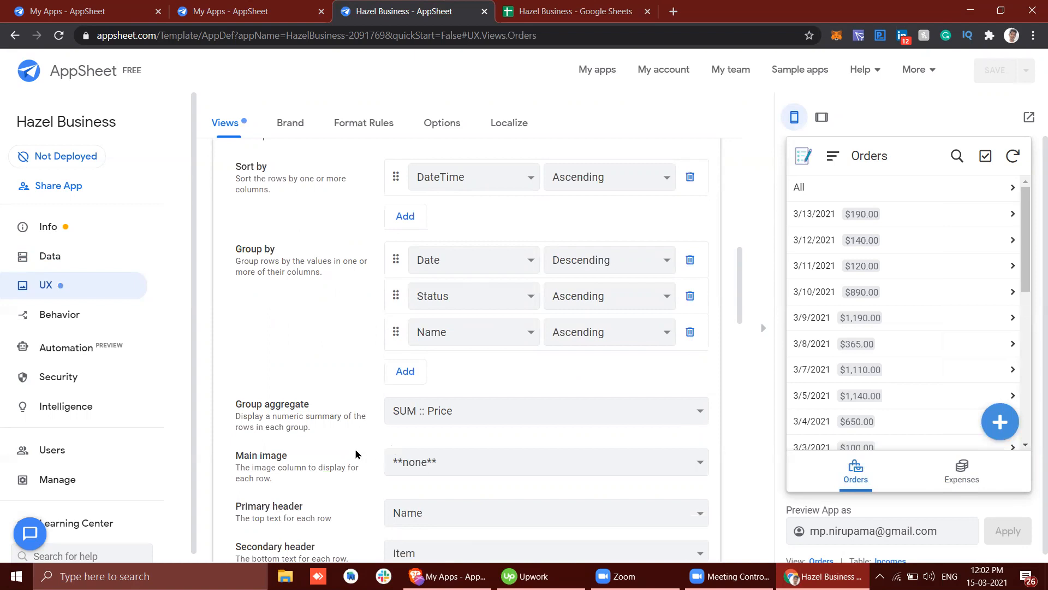
scroll(712, 251, up, 2)
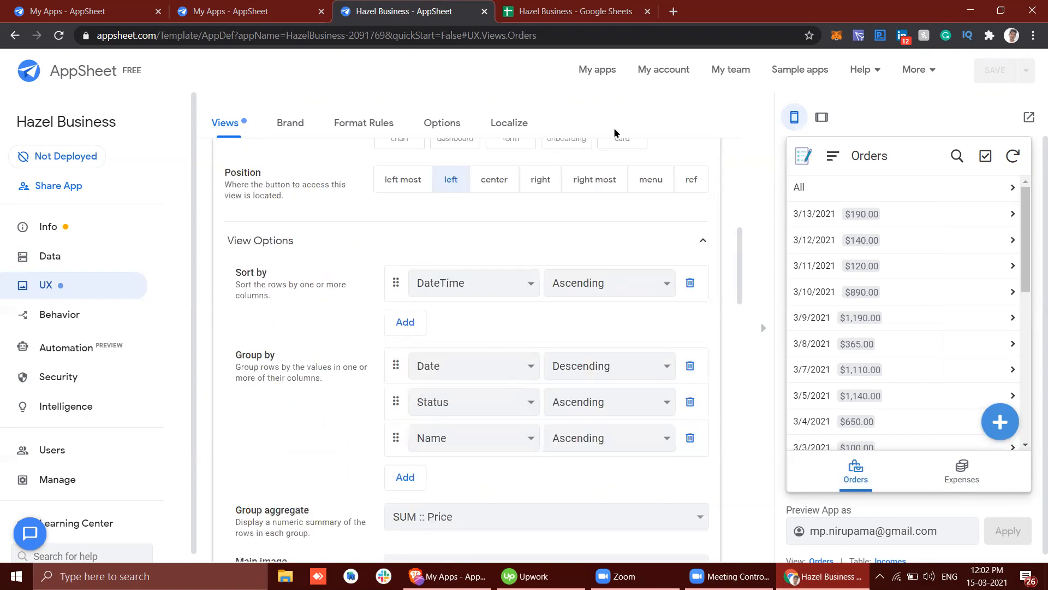
click(573, 11)
click(449, 6)
Step: Open a new Incomes form in the app preview and check the choices for Name and Item
click(1000, 422)
scroll(897, 334, down, 3)
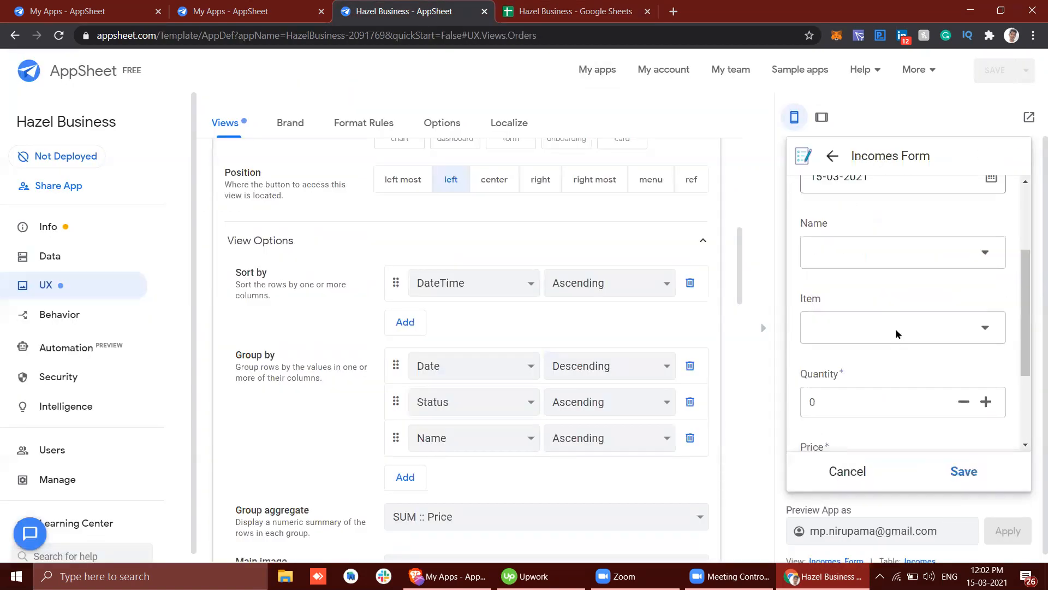
click(859, 243)
click(995, 464)
click(850, 323)
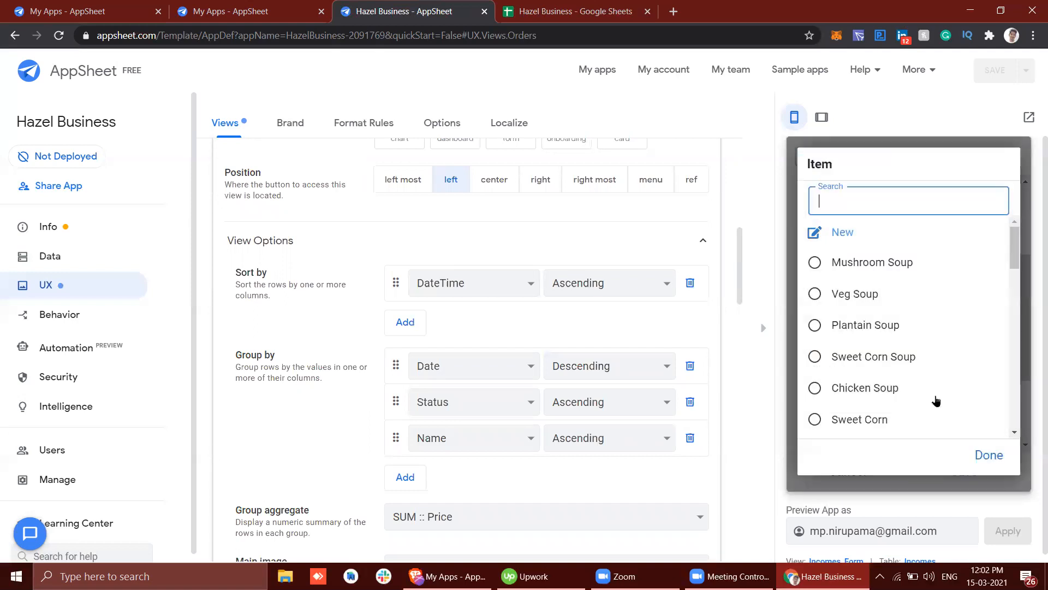
click(974, 451)
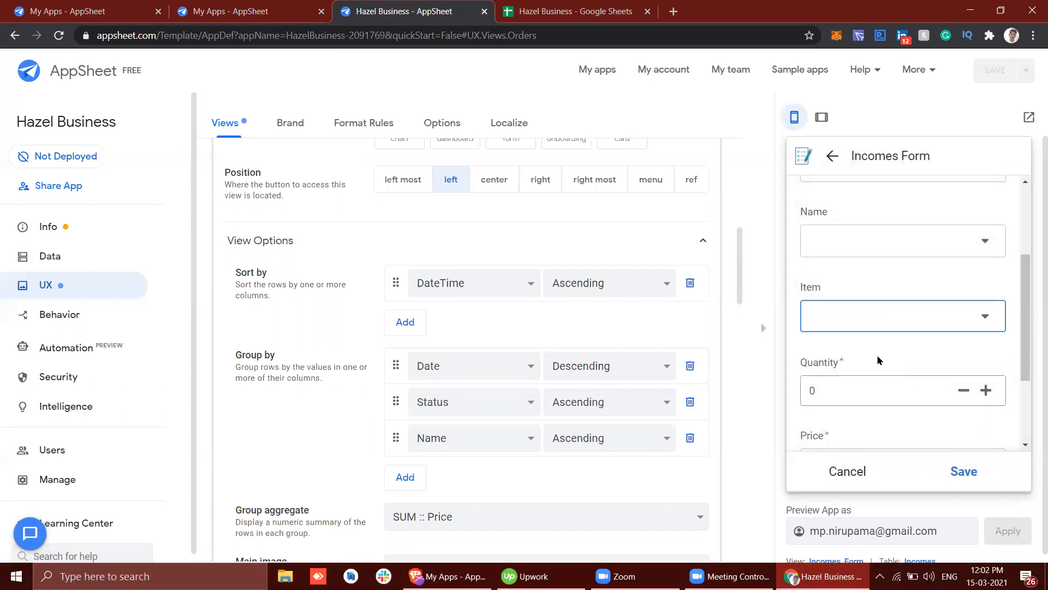
Step: Look over the Quantity, Price and Status fields and choose Mushroom Soup as the item
scroll(868, 338, down, 2)
click(856, 281)
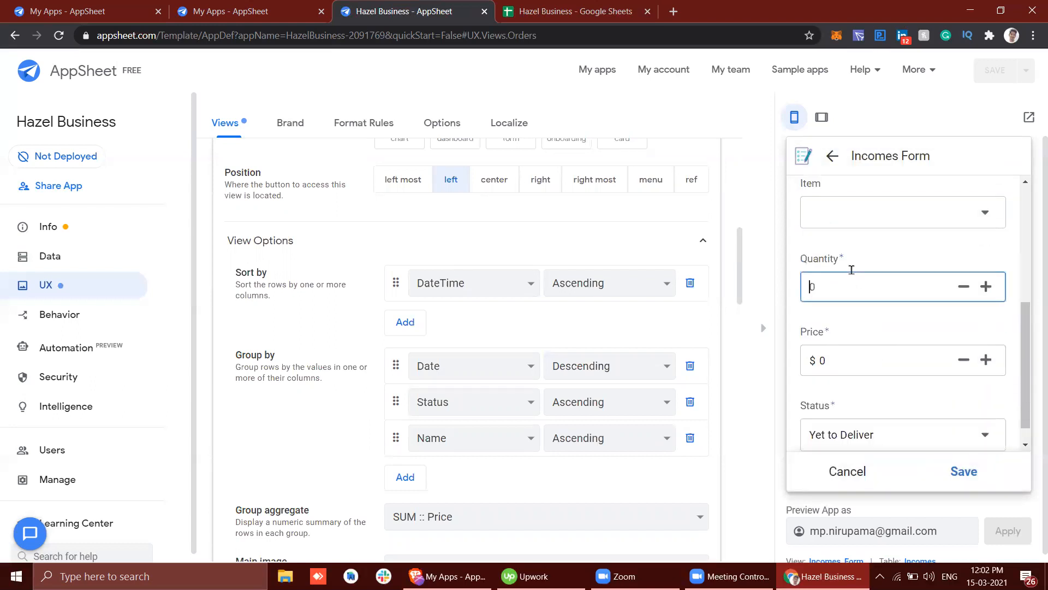
scroll(882, 357, up, 1)
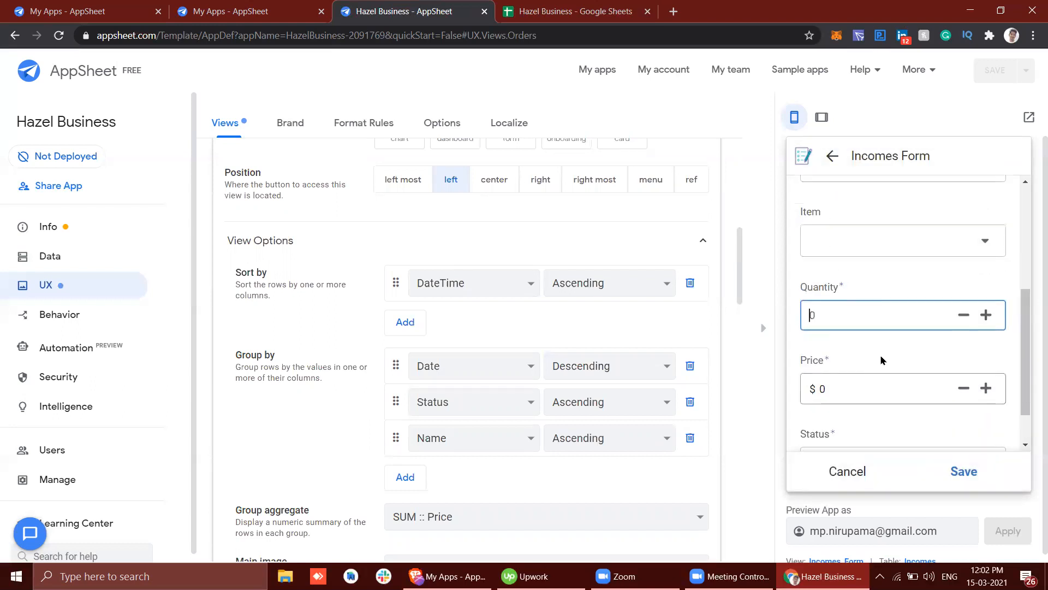
click(903, 254)
click(936, 281)
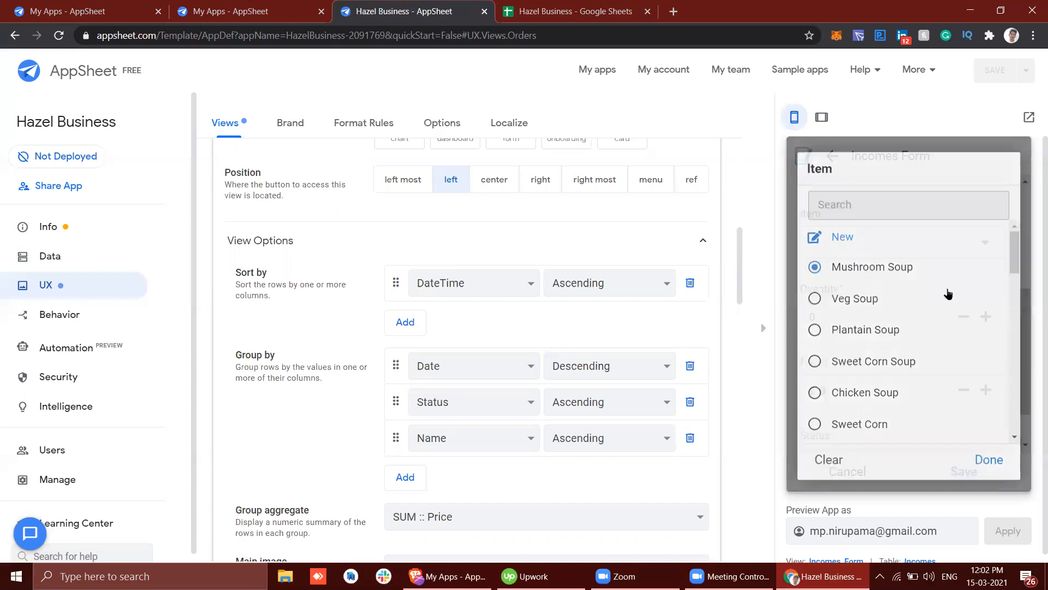
Step: Set the Quantity to 3 in the Incomes form and highlight the calculated Price
triple_click(986, 317)
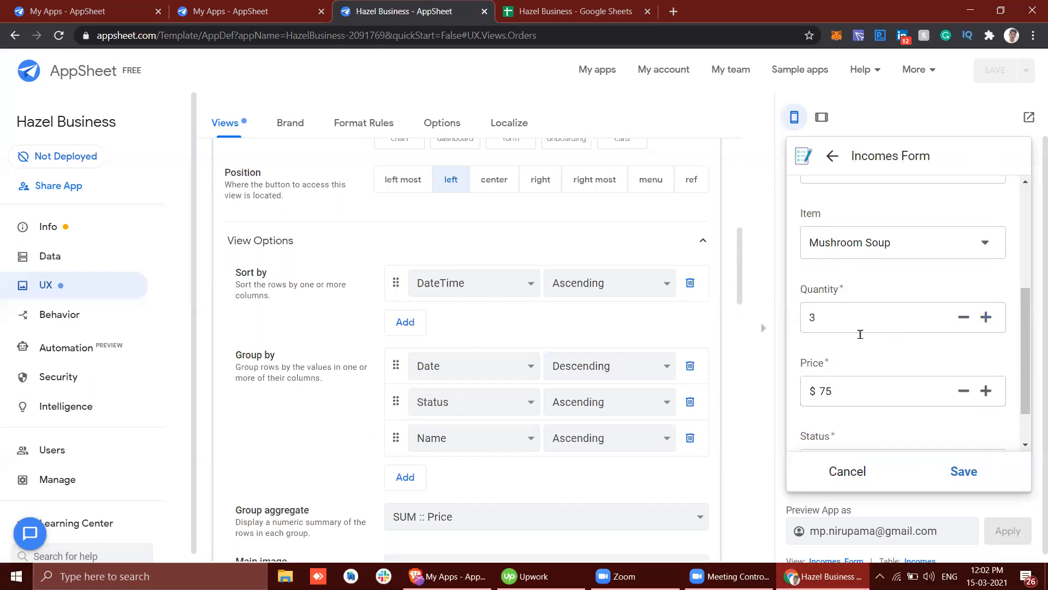
double_click(862, 387)
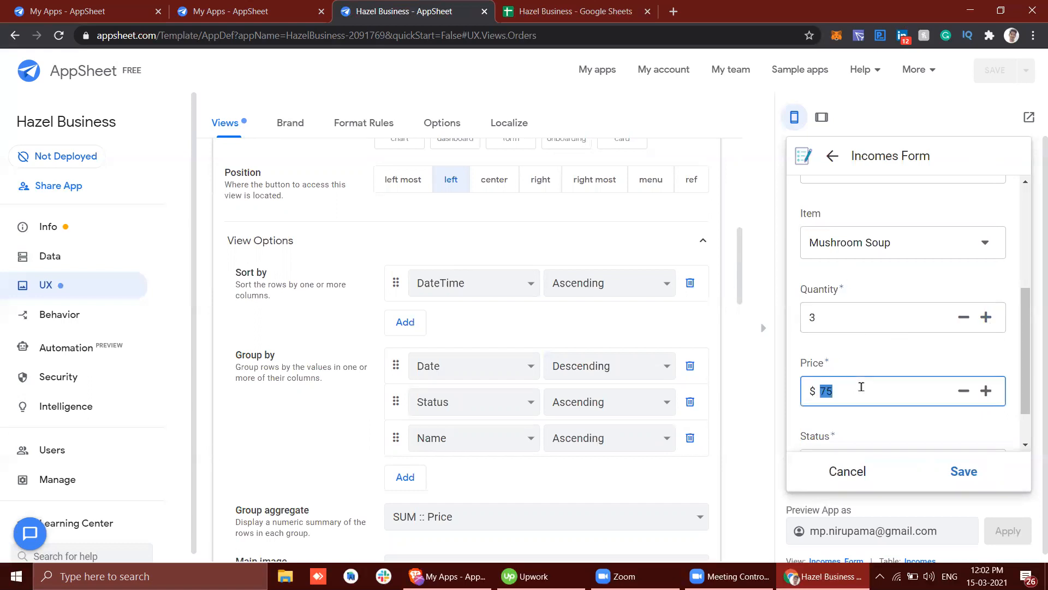
Step: Open the column definitions of the Incomes table and look over the form's remaining fields and the column list
click(61, 256)
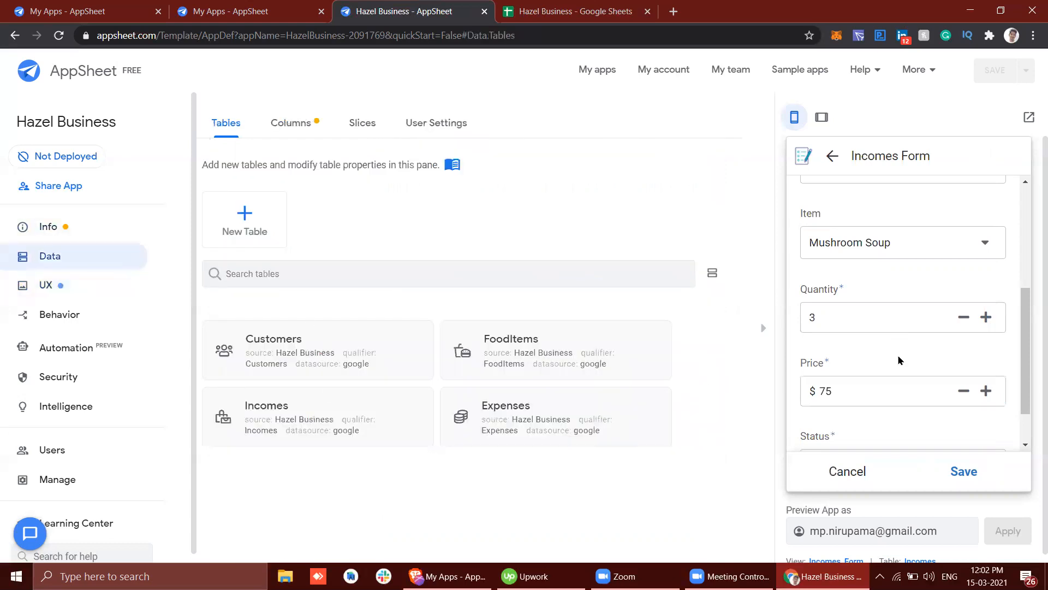
scroll(898, 355, up, 4)
scroll(897, 358, down, 5)
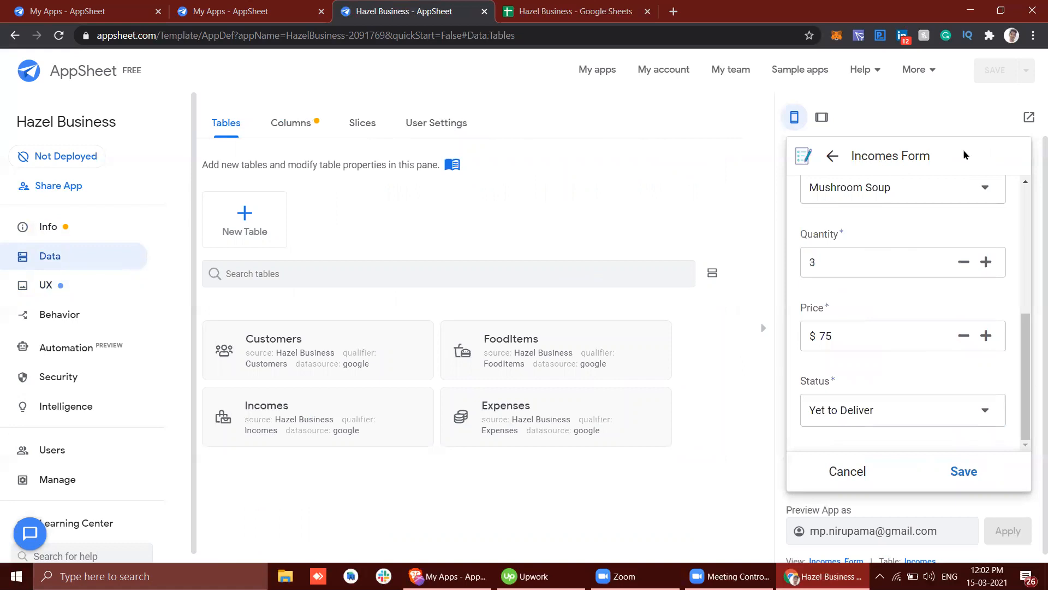
click(335, 419)
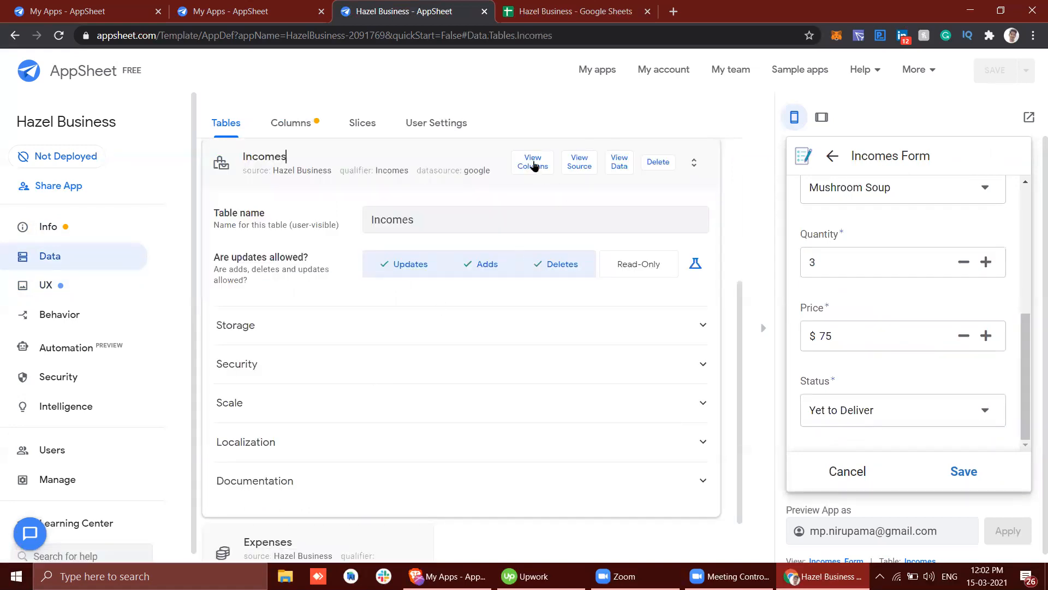
click(533, 166)
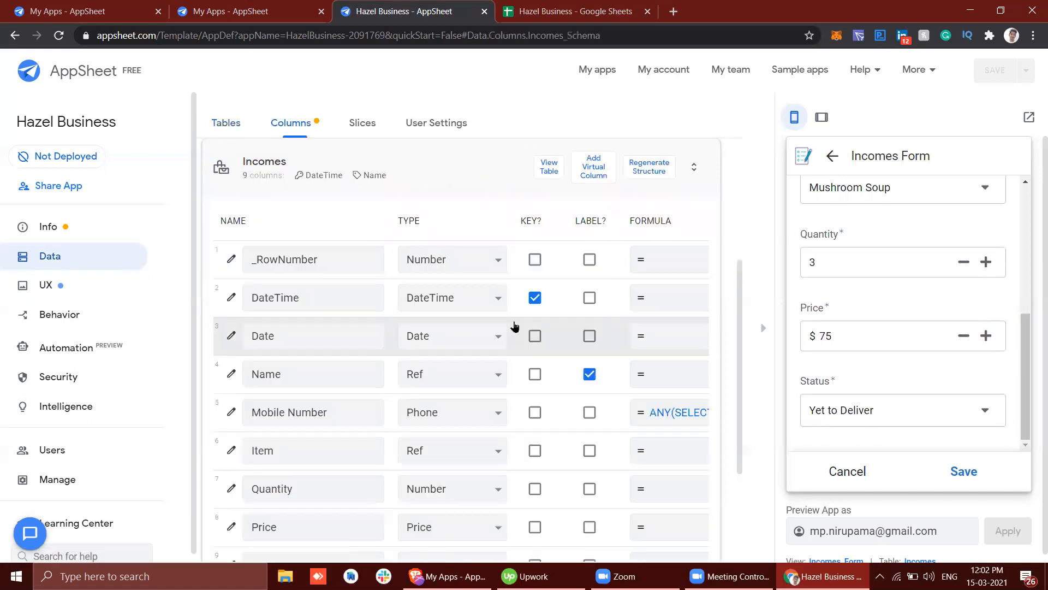
scroll(570, 405, down, 2)
scroll(570, 405, up, 2)
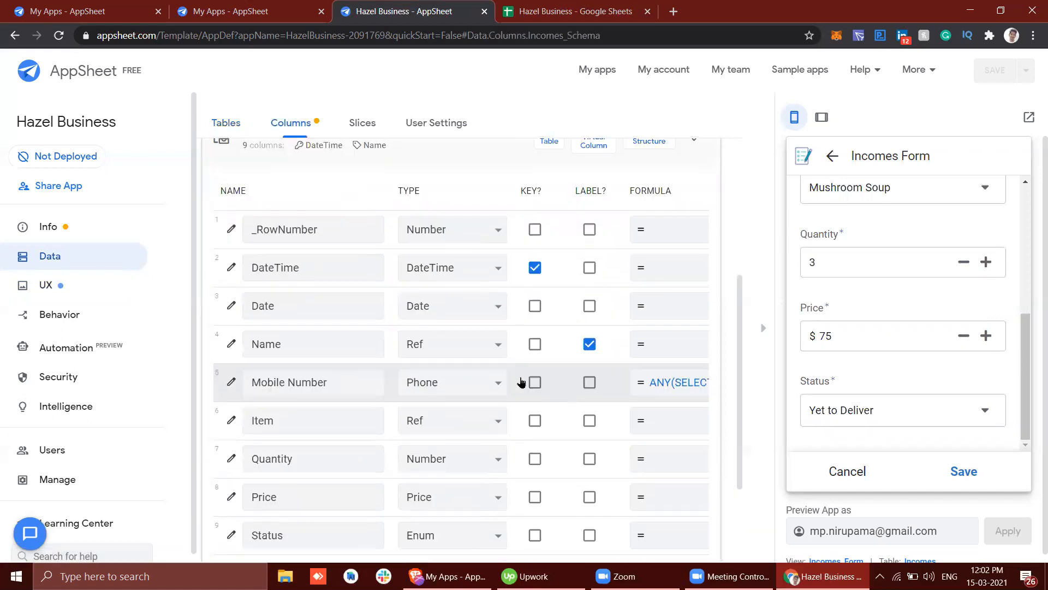
Step: Compare the Name and Mobile Number headers in the Incomes spreadsheet with the columns of the Incomes table in AppSheet
click(582, 6)
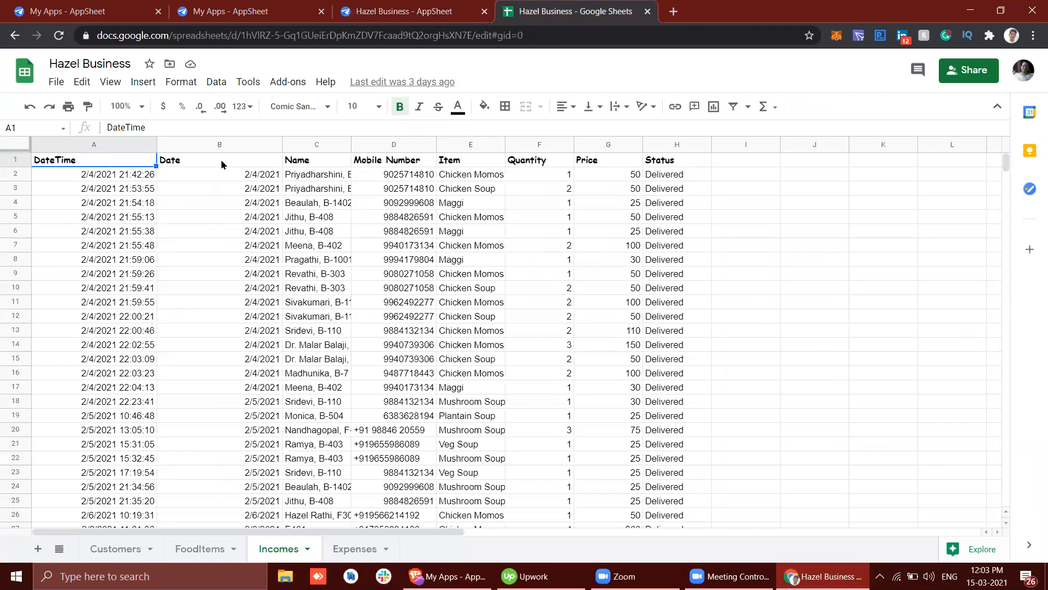
click(321, 166)
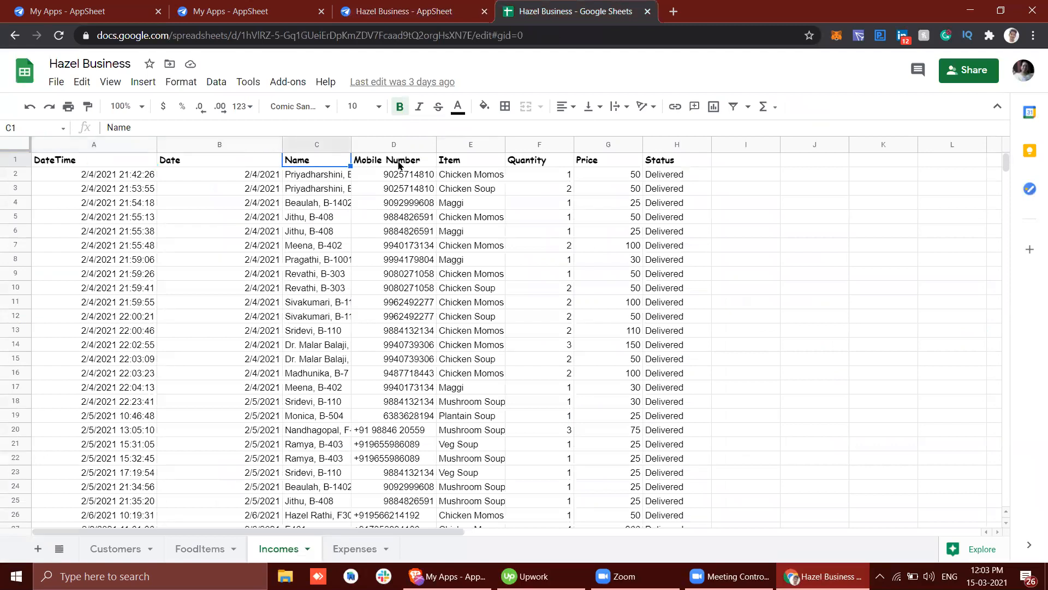
click(403, 164)
click(404, 11)
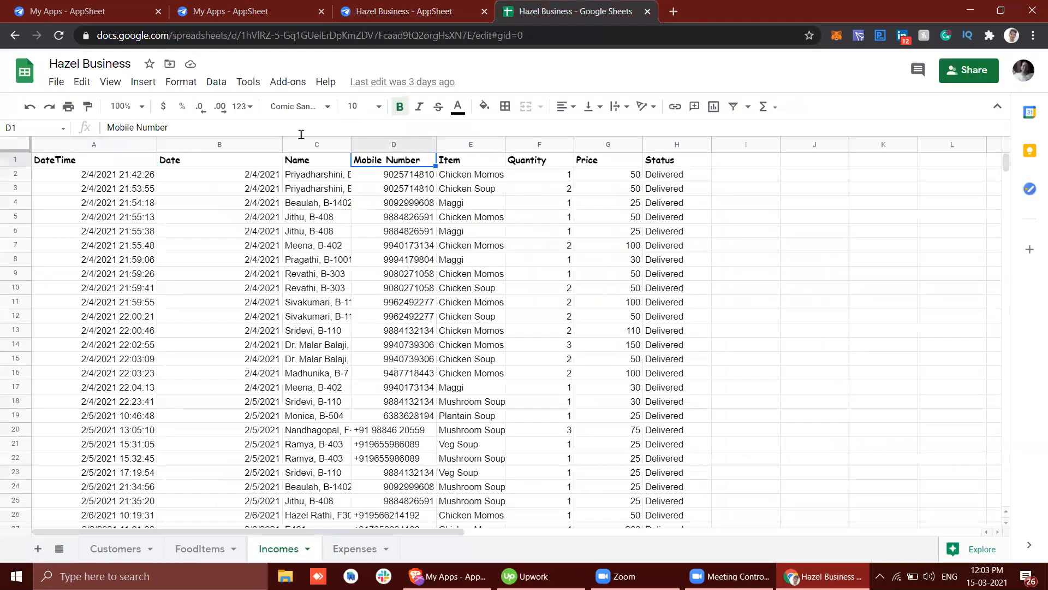
click(574, 11)
click(404, 11)
scroll(346, 307, down, 3)
scroll(348, 309, up, 1)
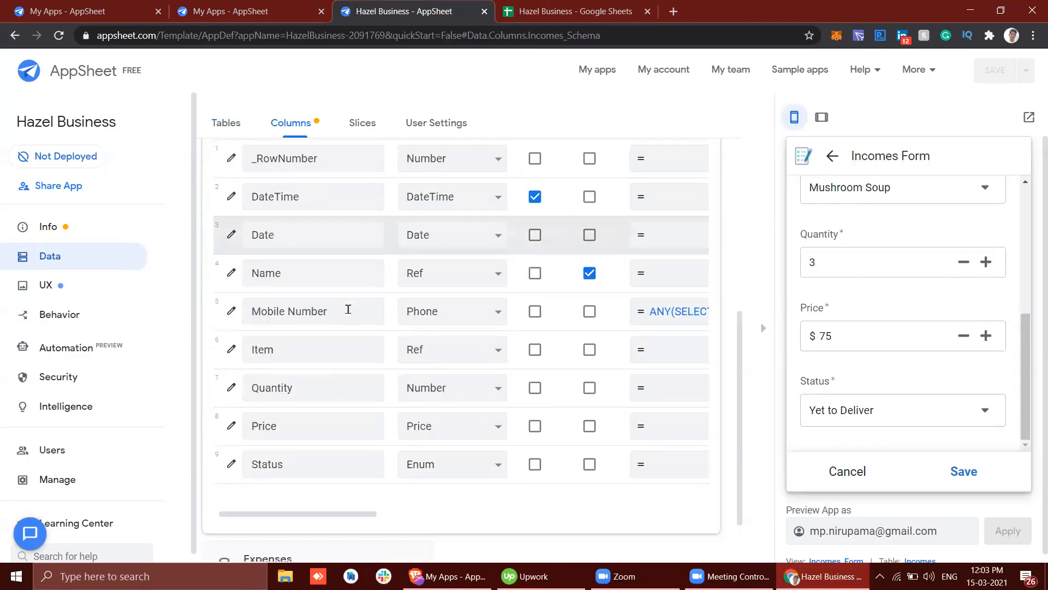
scroll(347, 342, up, 5)
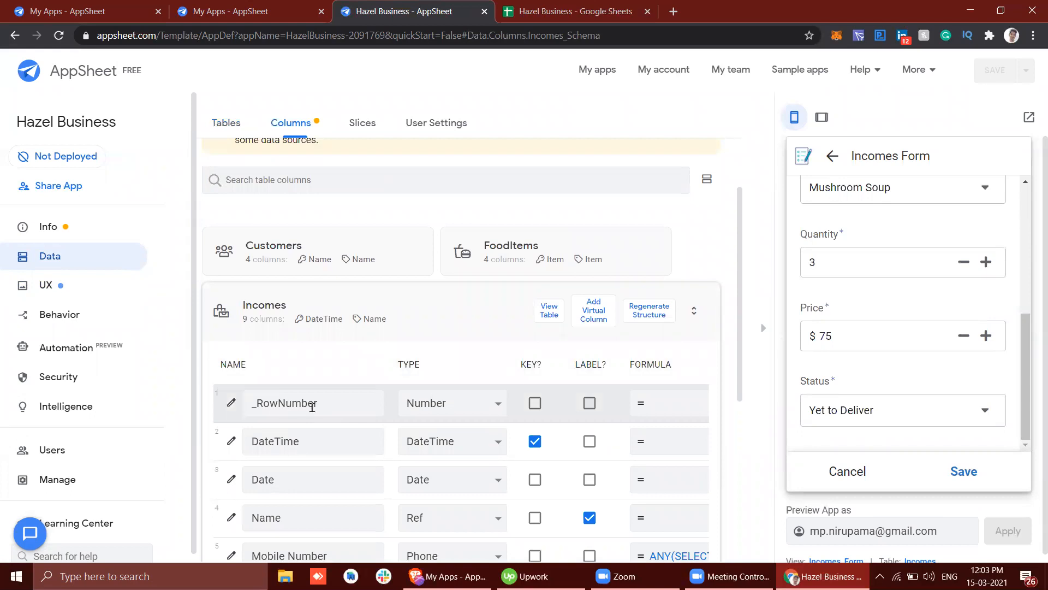
Step: Highlight the header row of the Incomes sheet and match it against the column list in the AppSheet editor
click(568, 10)
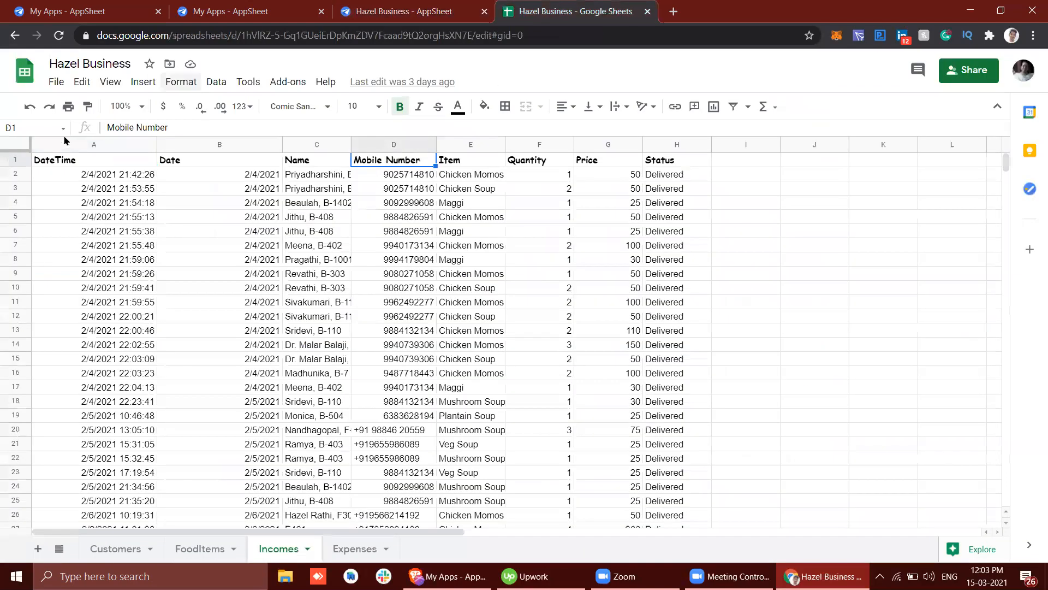
click(16, 159)
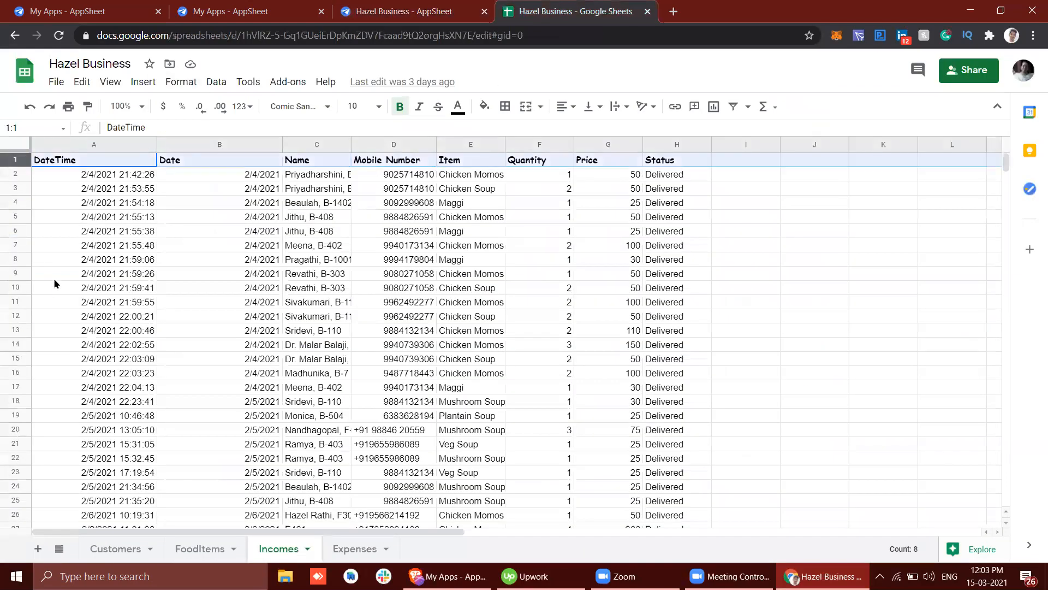
scroll(174, 180, down, 3)
scroll(147, 225, up, 3)
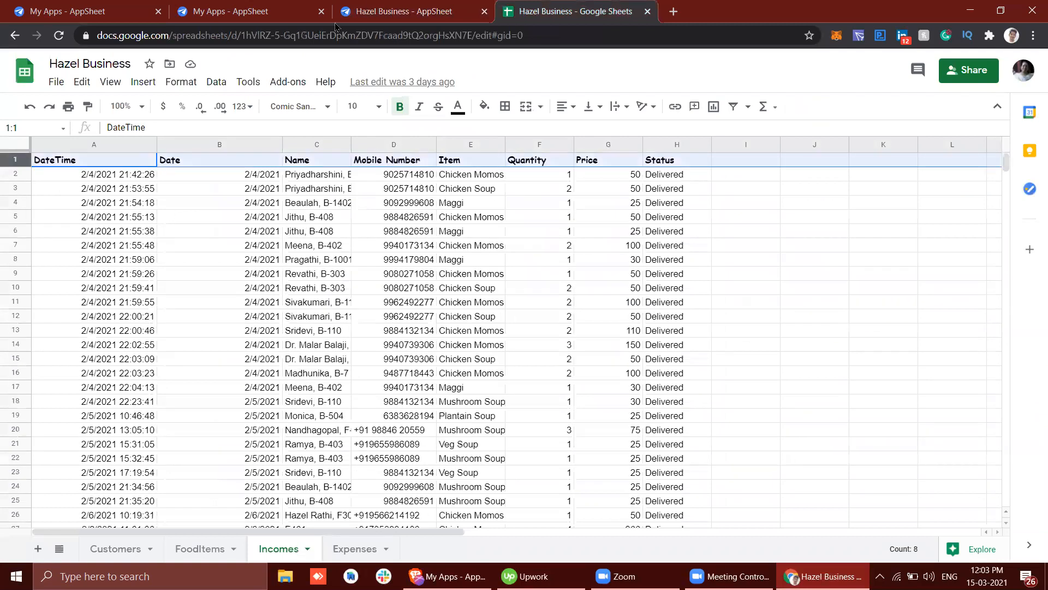
click(387, 10)
scroll(385, 355, down, 2)
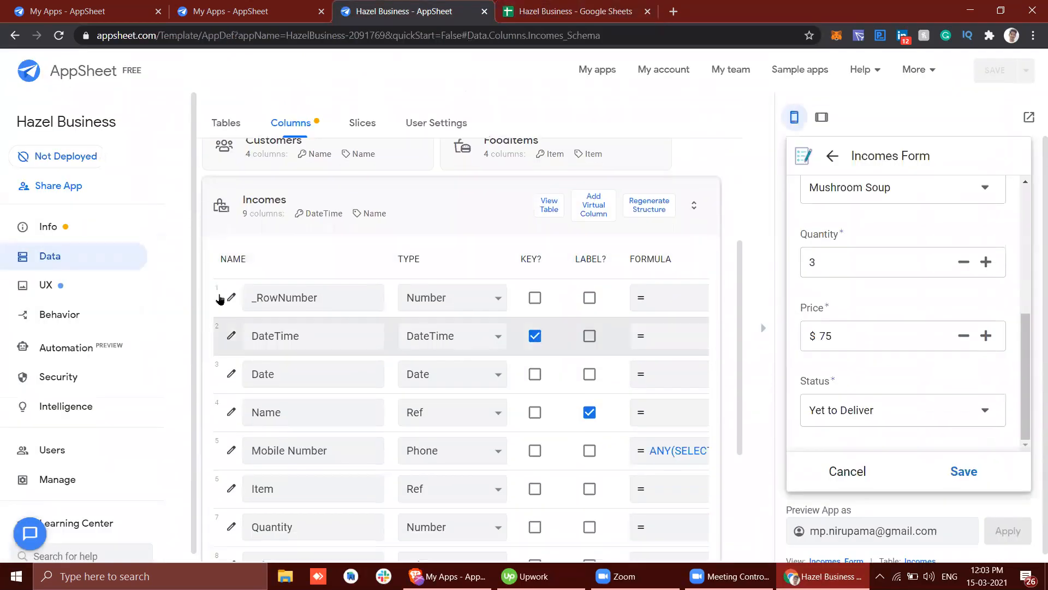
scroll(334, 296, down, 2)
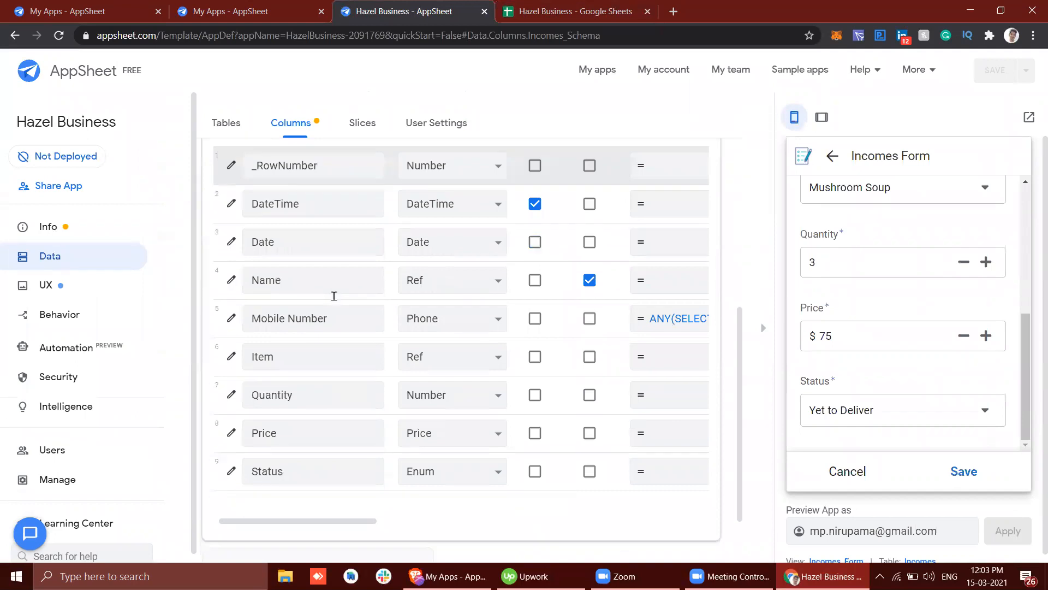
scroll(334, 299, up, 1)
Step: Point out the form's Price field and open the initial value formula of the Price column in the Incomes table
click(881, 334)
click(880, 335)
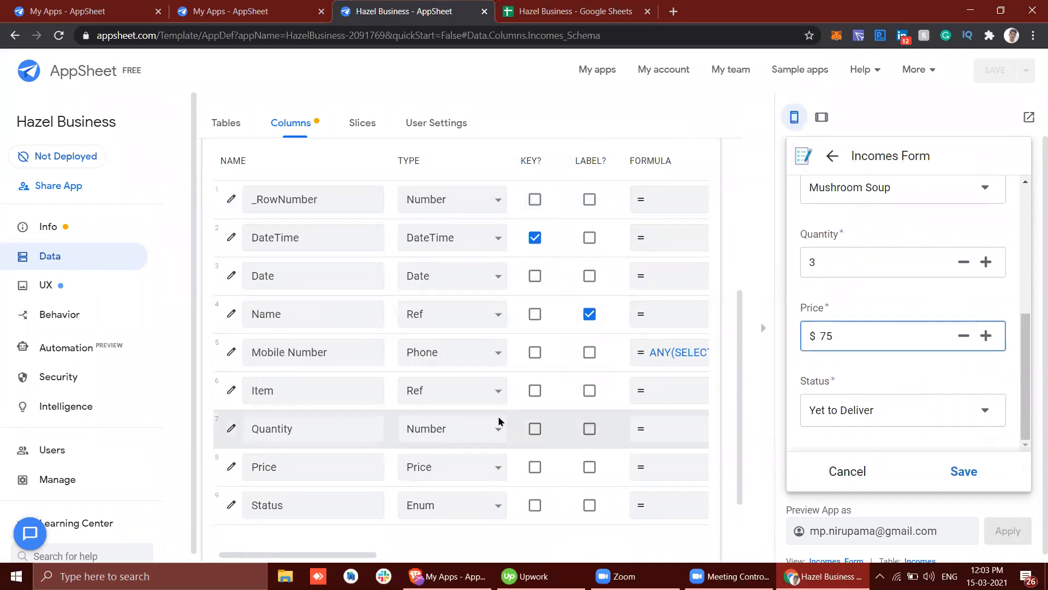
click(286, 462)
scroll(286, 462, right, 5)
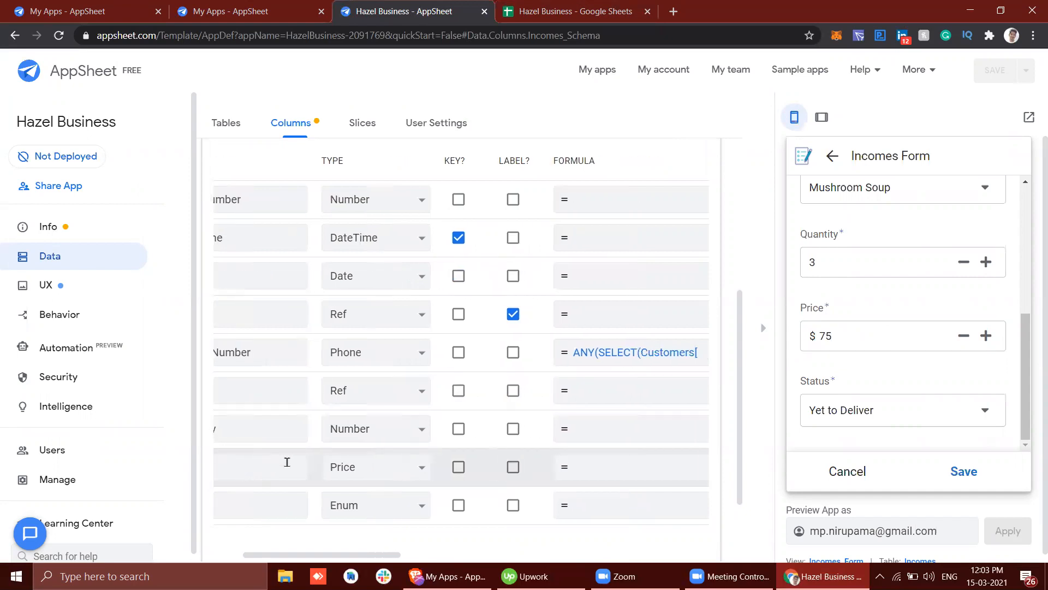
scroll(287, 462, left, 3)
scroll(286, 462, right, 5)
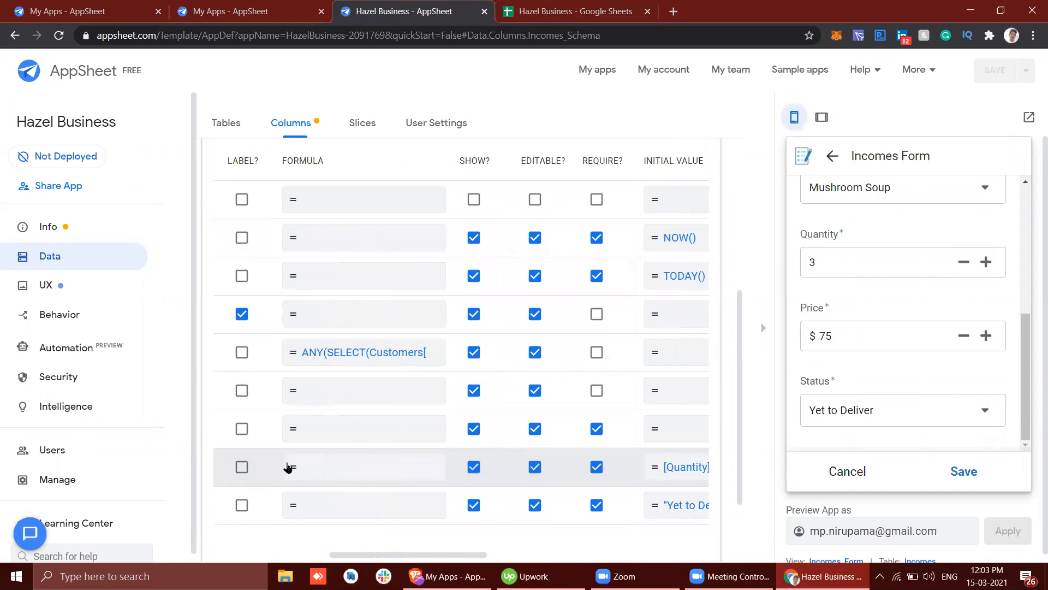
click(483, 467)
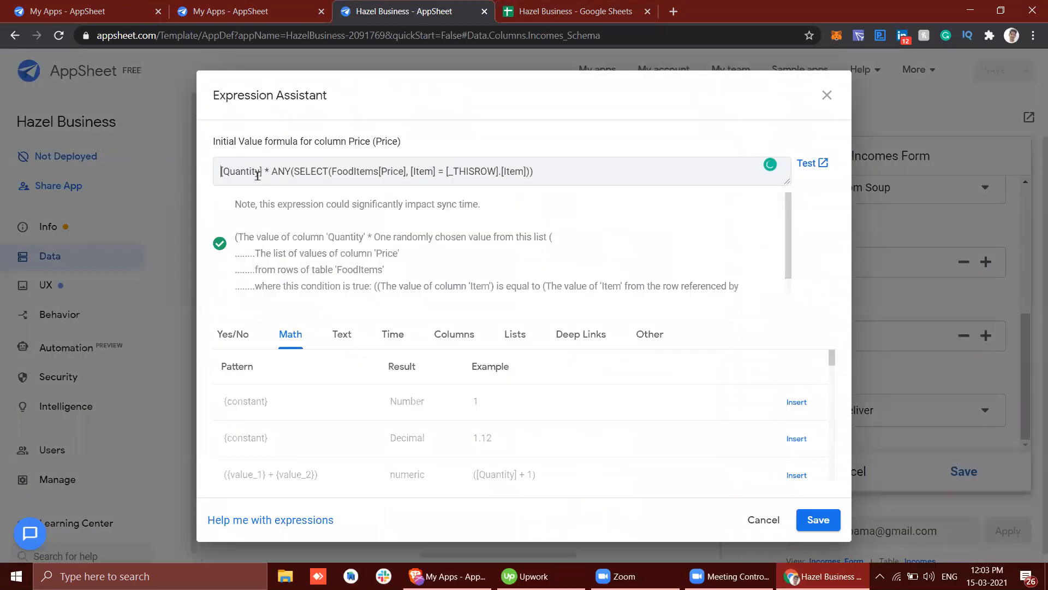
Step: Examine the ANY(SELECT(FoodItems[Price], [Item] = [_THISROW].[Item])) part of the Price formula
drag(274, 176, 548, 178)
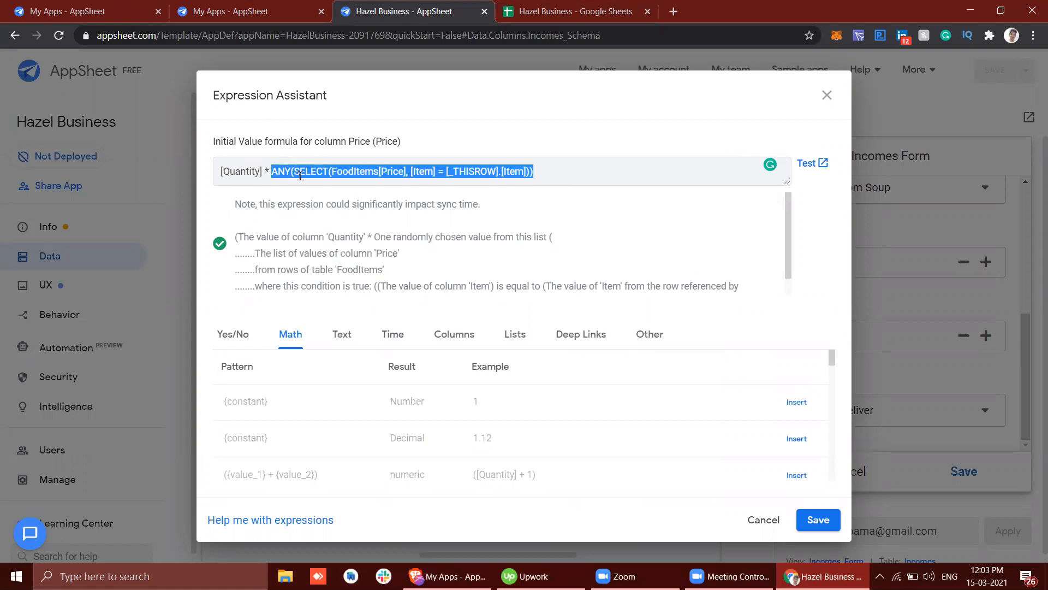
click(487, 173)
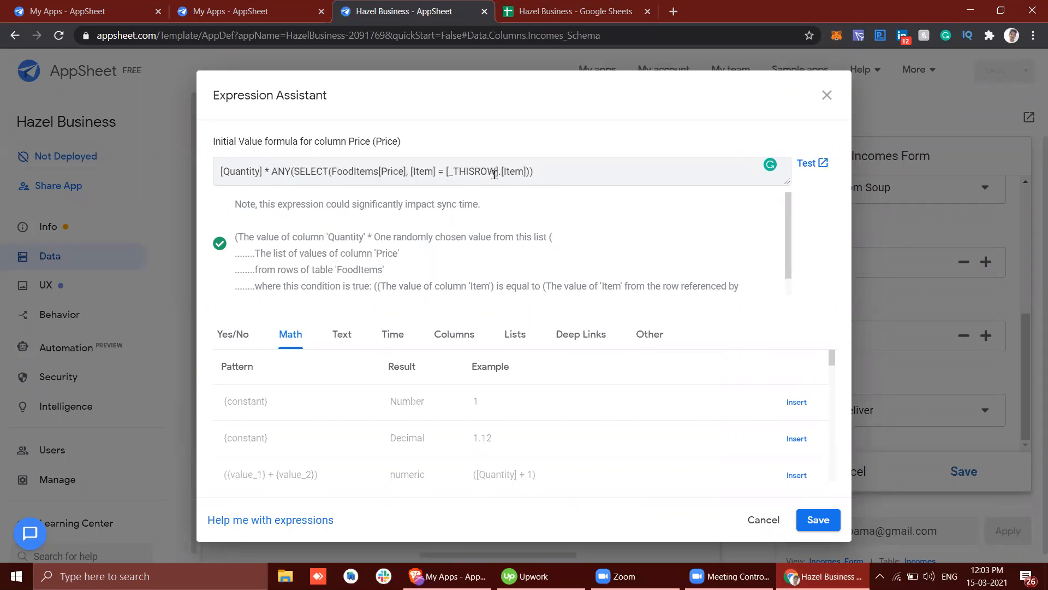
drag(272, 172, 610, 202)
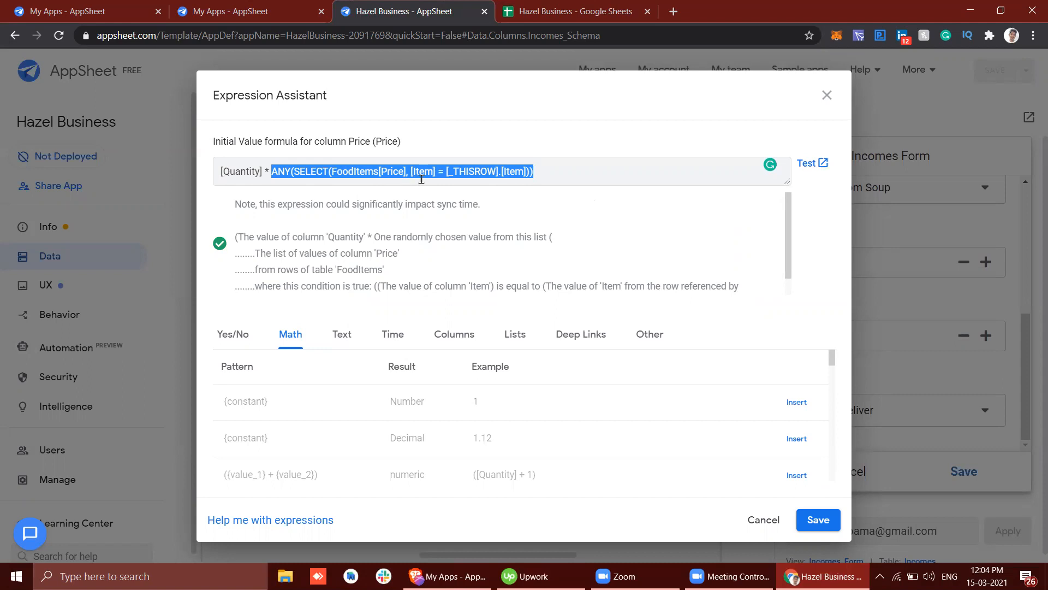
click(399, 173)
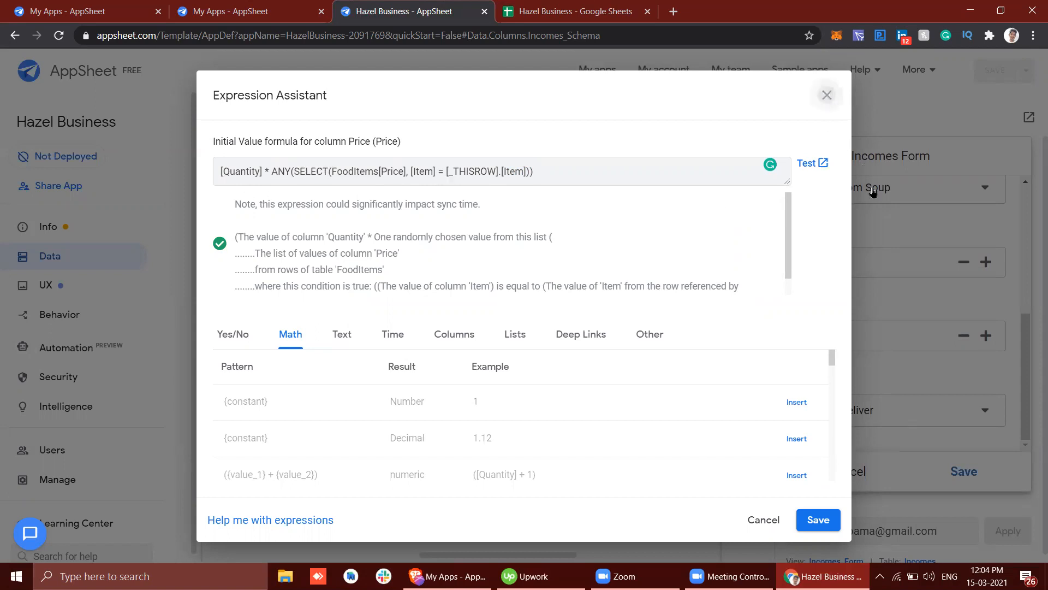
Step: Close the Price formula and raise the Quantity to 4 in the Incomes form
click(826, 96)
click(986, 263)
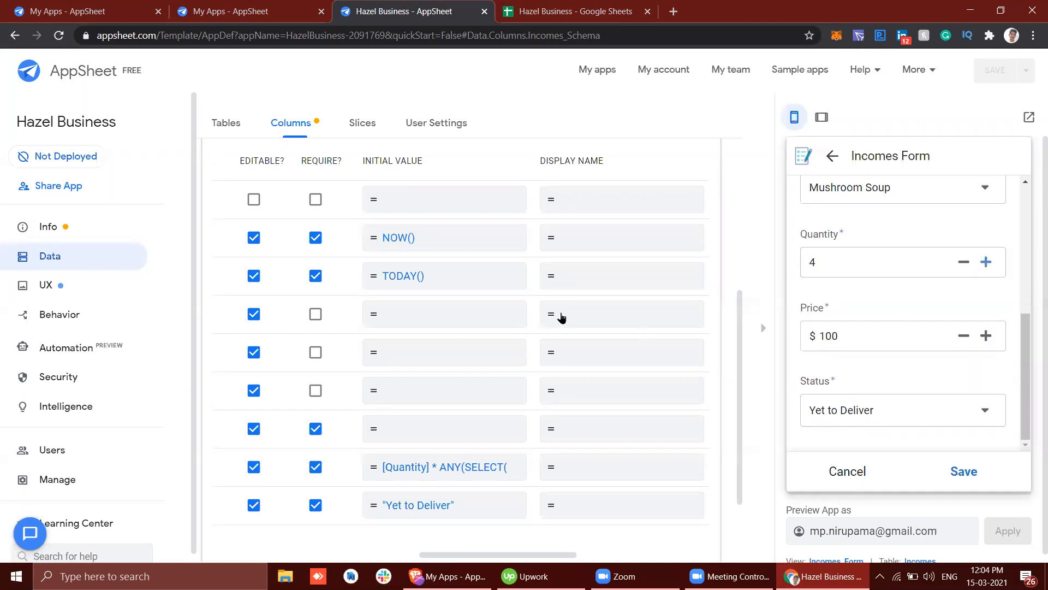
Step: Reopen the Price column's initial value formula and check the Price column of the FoodItems sheet it refers to
mouse_move(417, 573)
click(425, 470)
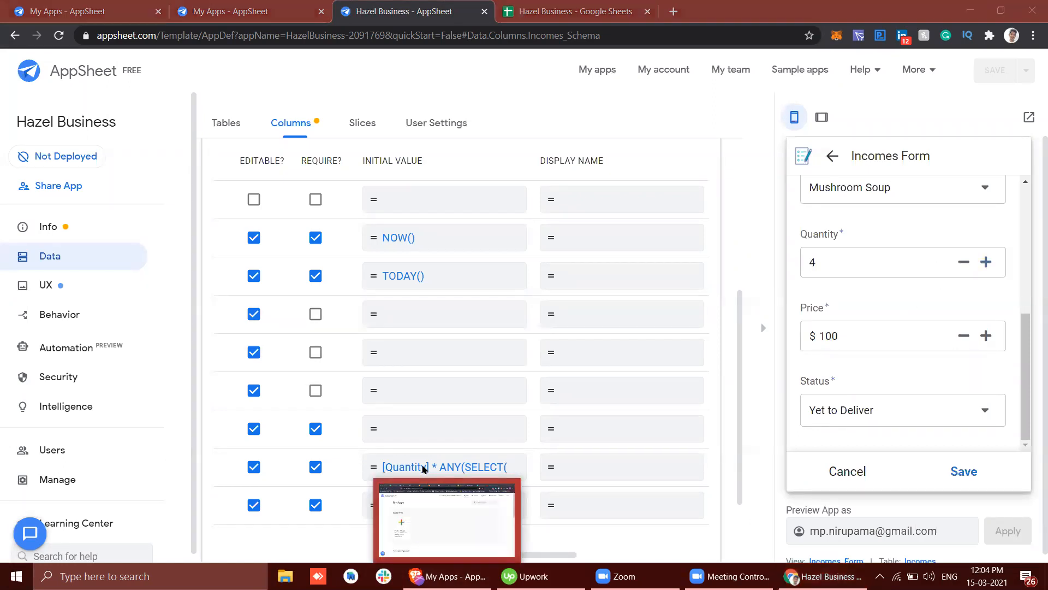
click(402, 470)
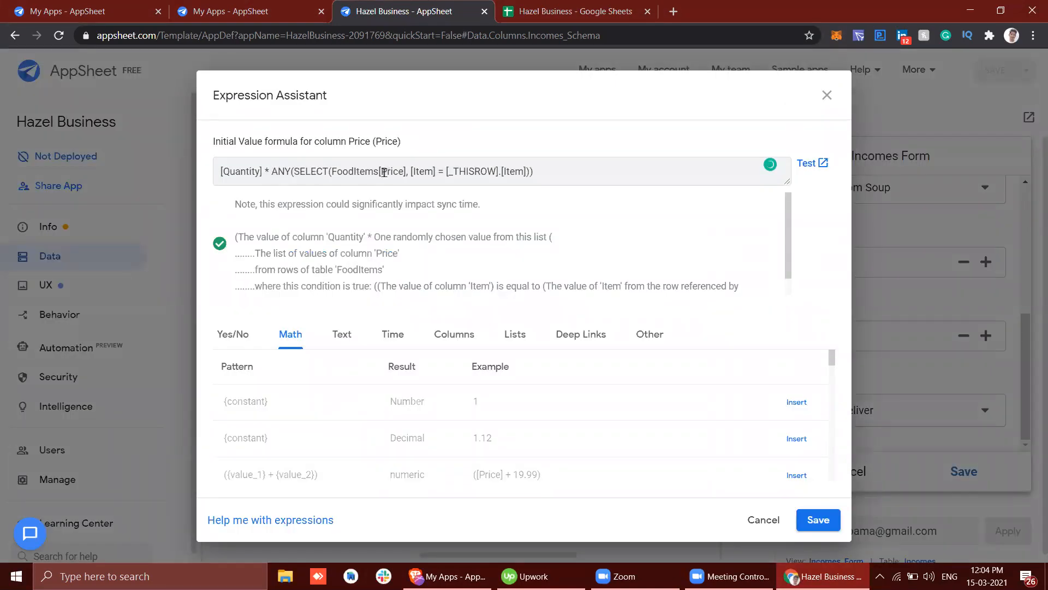
click(533, 22)
click(200, 548)
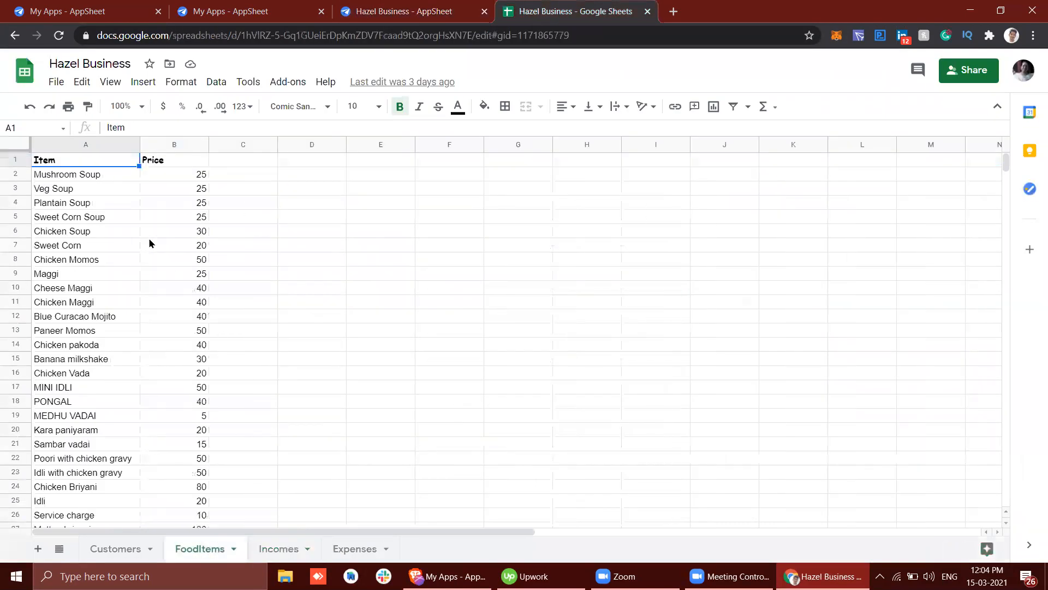
click(170, 161)
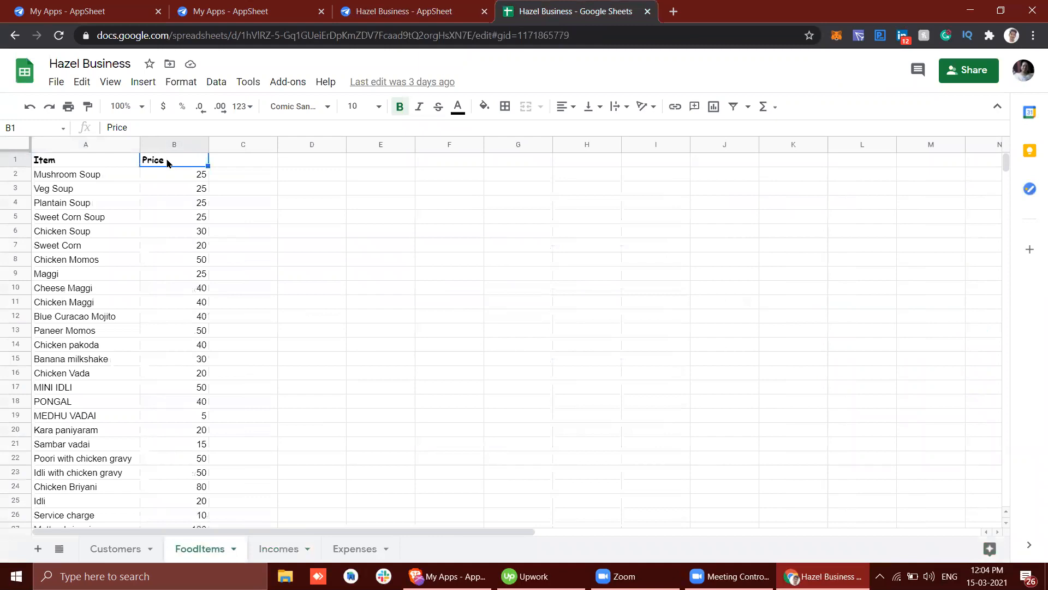
Step: Compare the formula's [Item] = [_THISROW].[Item] condition with the FoodItems sheet's Item column, then close the formula and review the form's Item field
click(389, 5)
drag(412, 172, 528, 172)
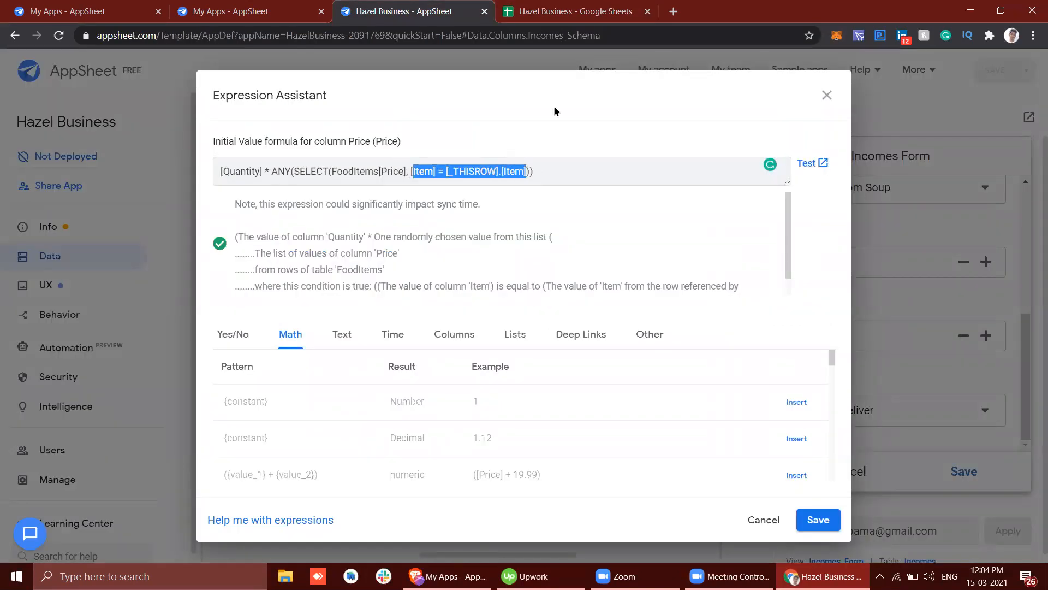
click(538, 16)
click(70, 160)
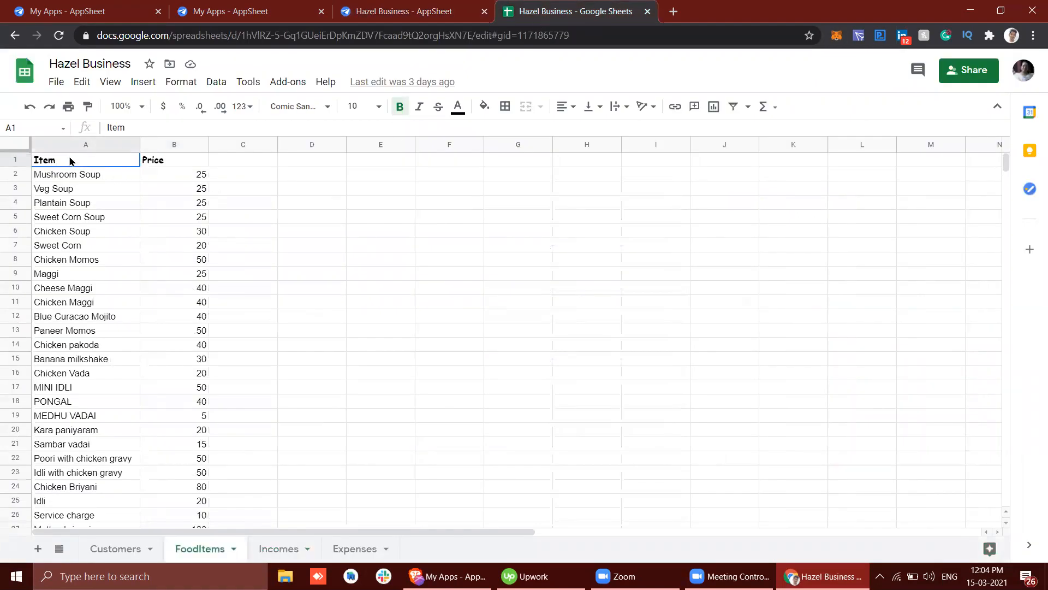
click(408, 9)
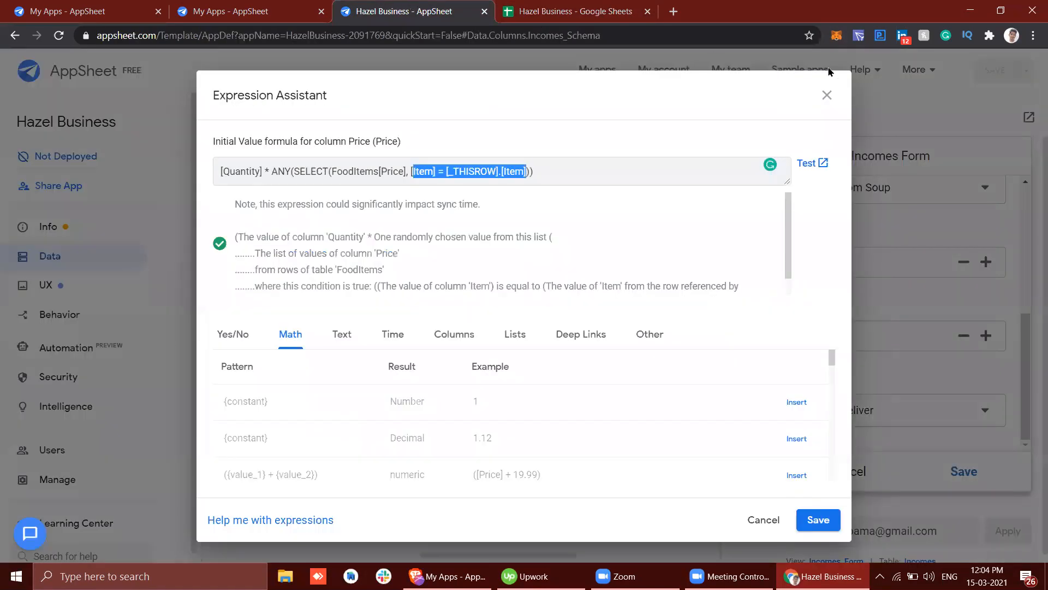
click(827, 95)
scroll(849, 377, up, 3)
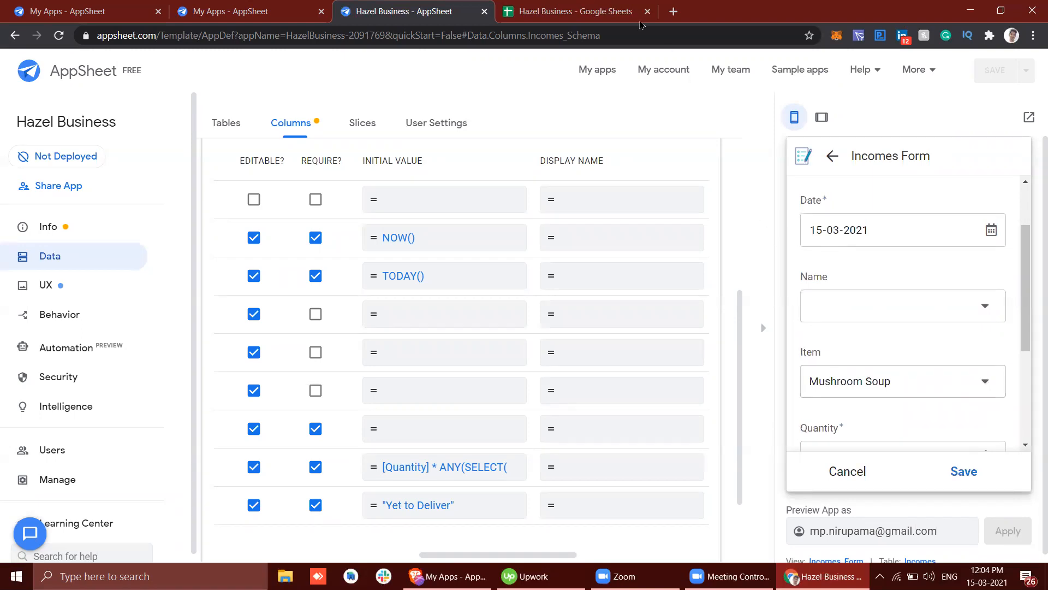
Step: Check the FoodItems sheet's Price column, then reopen the Price formula in AppSheet and examine its SELECT expression and ANY function
click(610, 15)
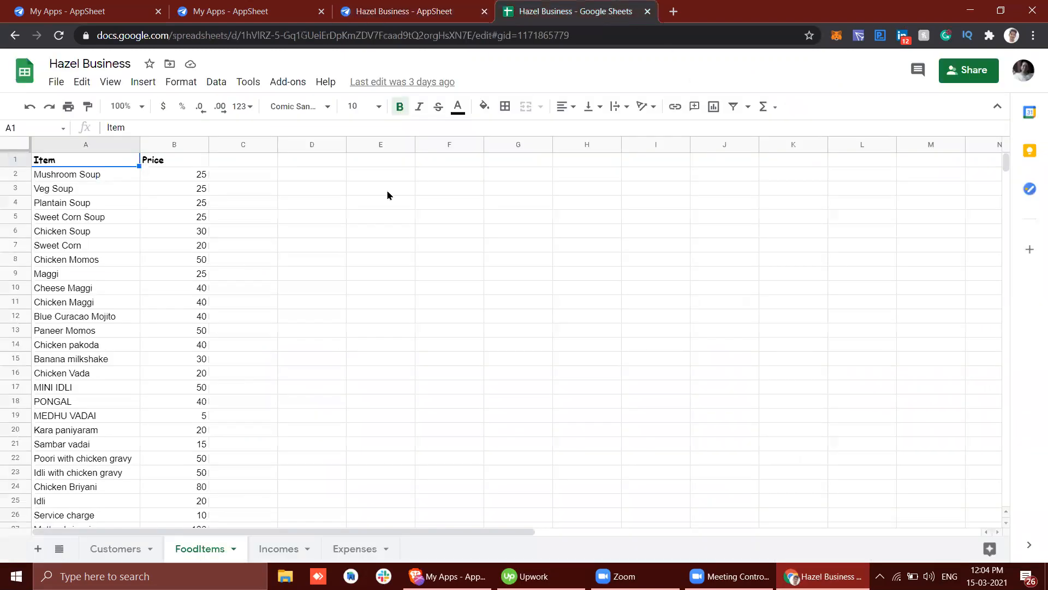
click(180, 160)
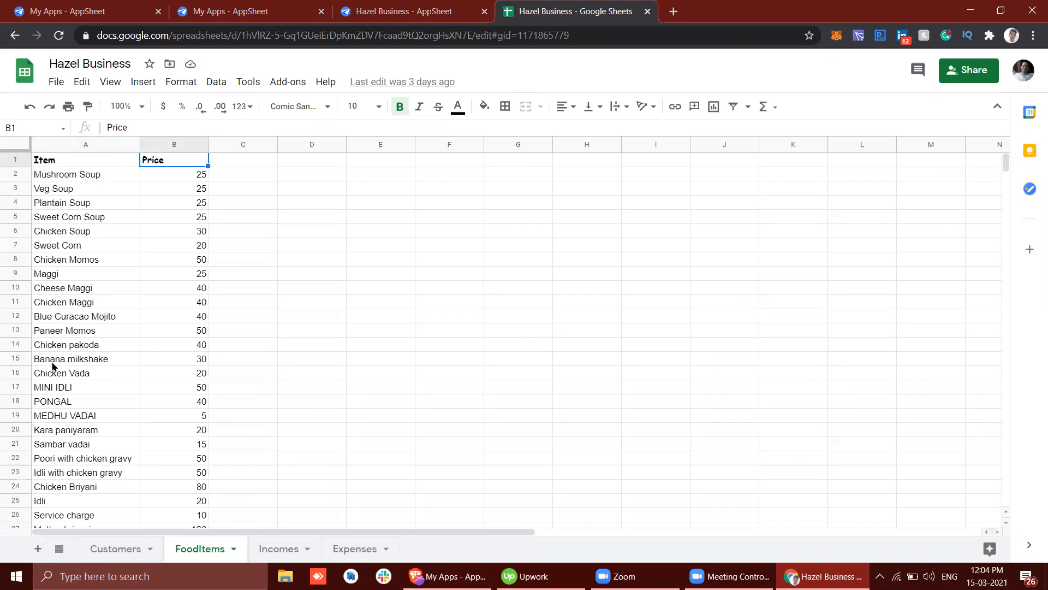
click(396, 11)
scroll(458, 364, down, 2)
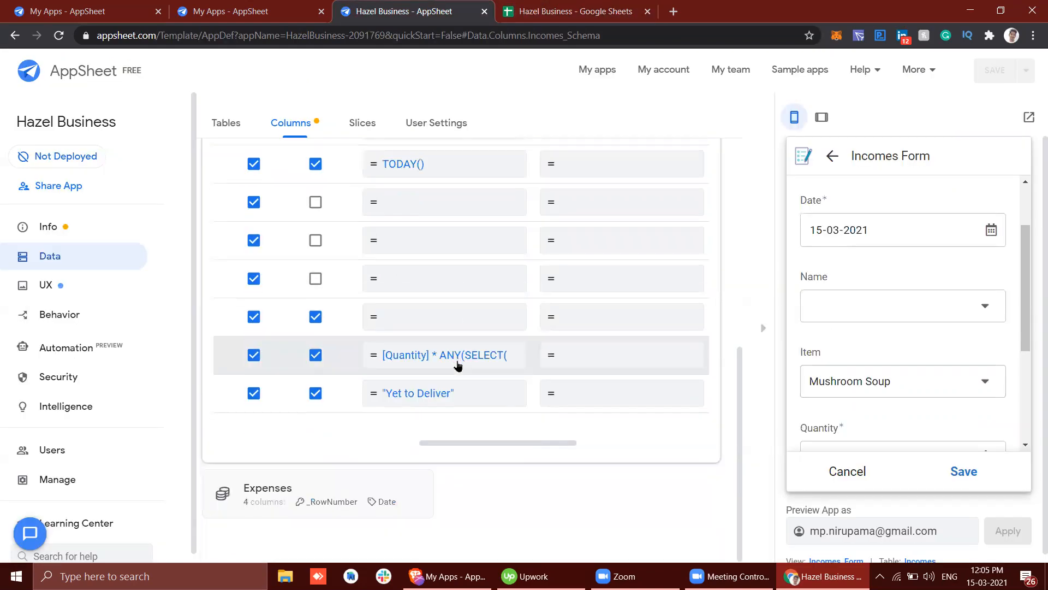
click(445, 359)
drag(271, 172, 528, 172)
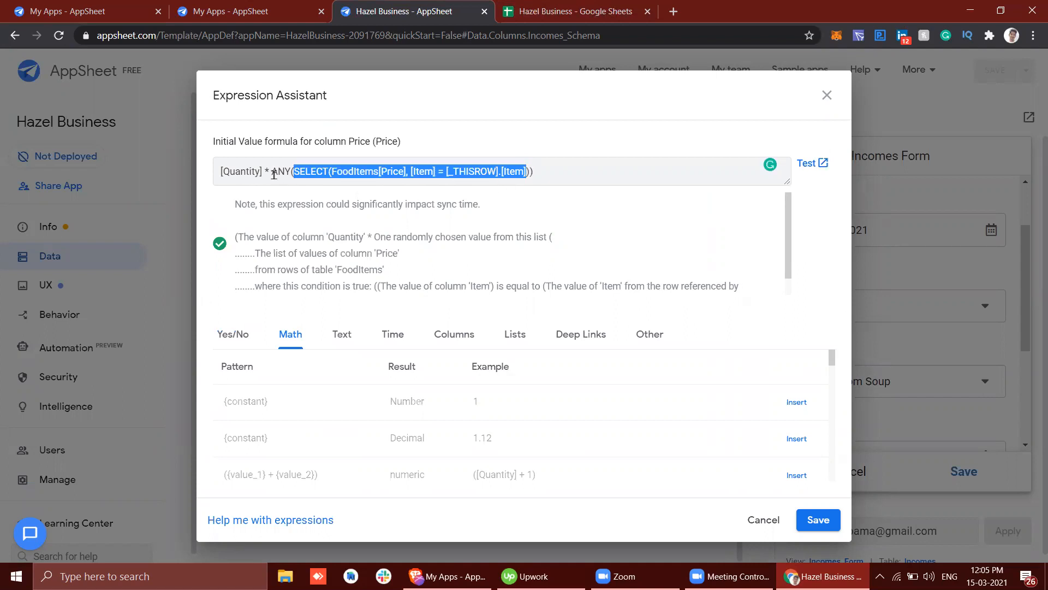
double_click(290, 173)
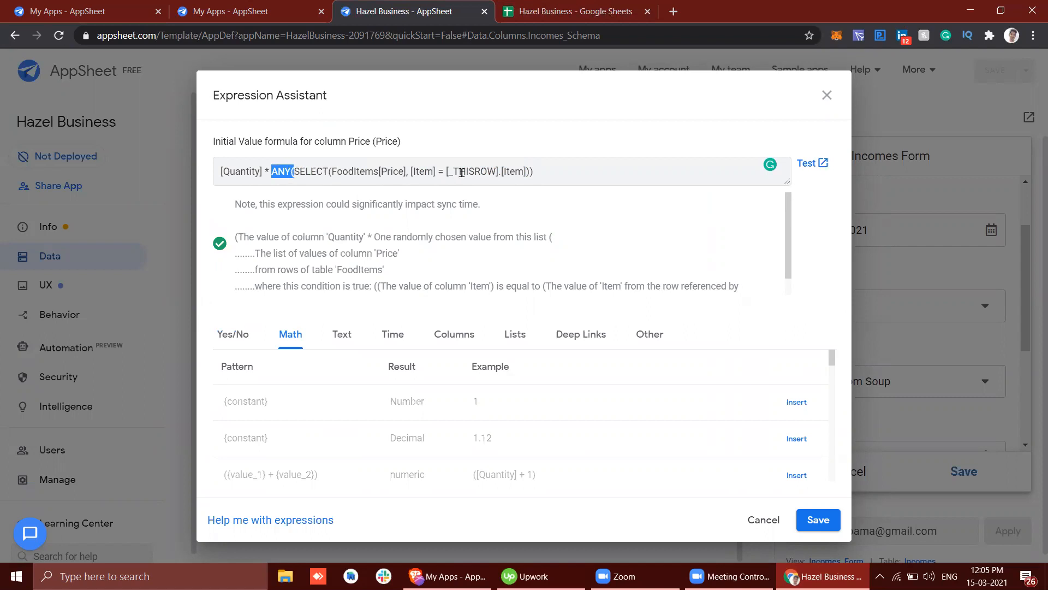
Step: Look up the Maggi item in the FoodItems sheet and return to the Price formula in AppSheet
click(518, 5)
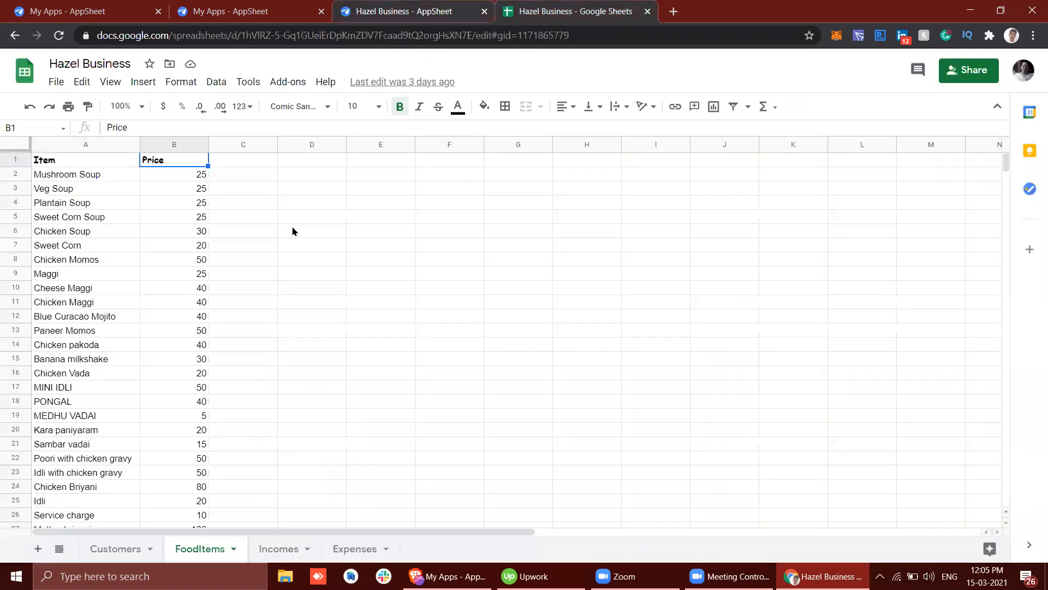
click(46, 274)
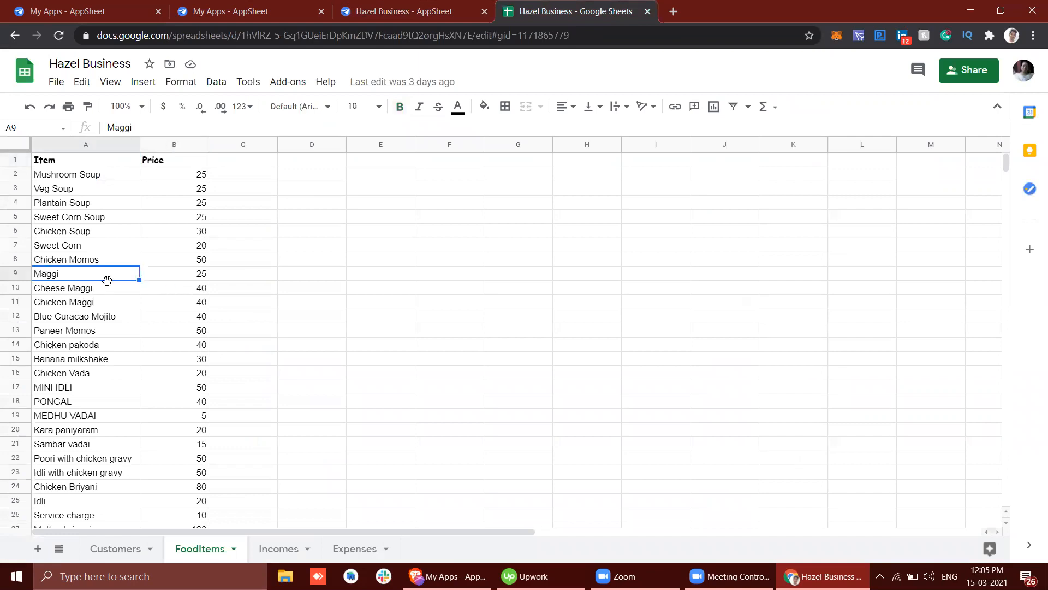
click(377, 12)
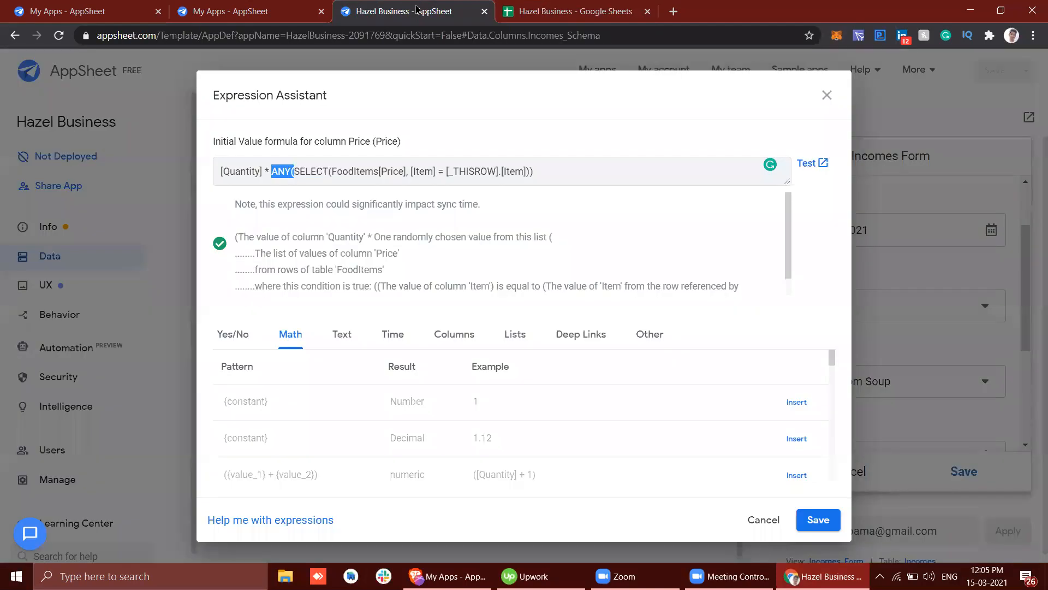
Step: Examine the formula's ANY function, SELECT expression and [Quantity] multiplier in turn, then close the Price formula
drag(336, 172, 515, 173)
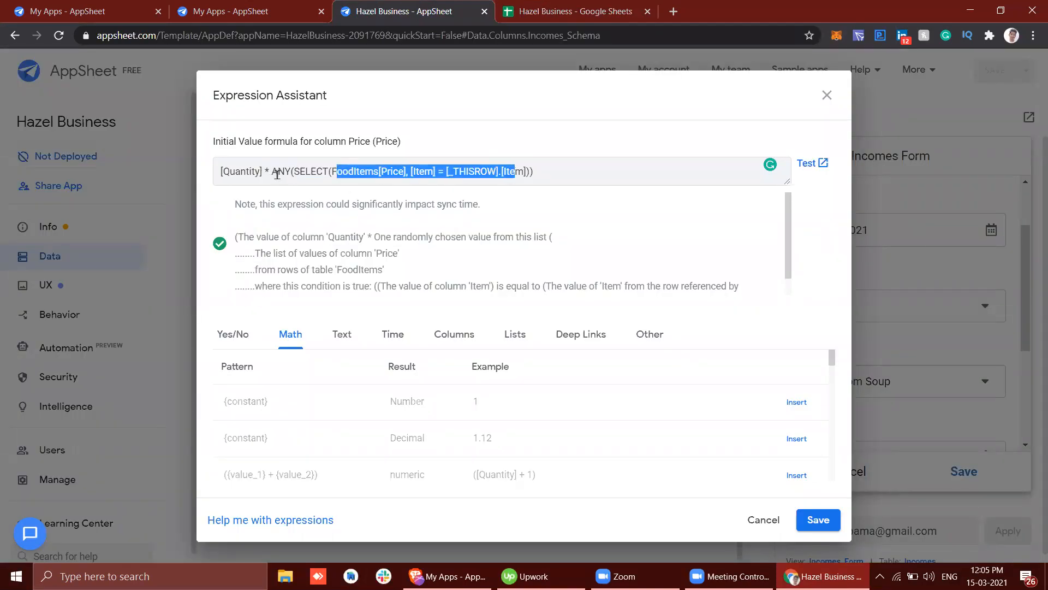
drag(271, 172, 293, 174)
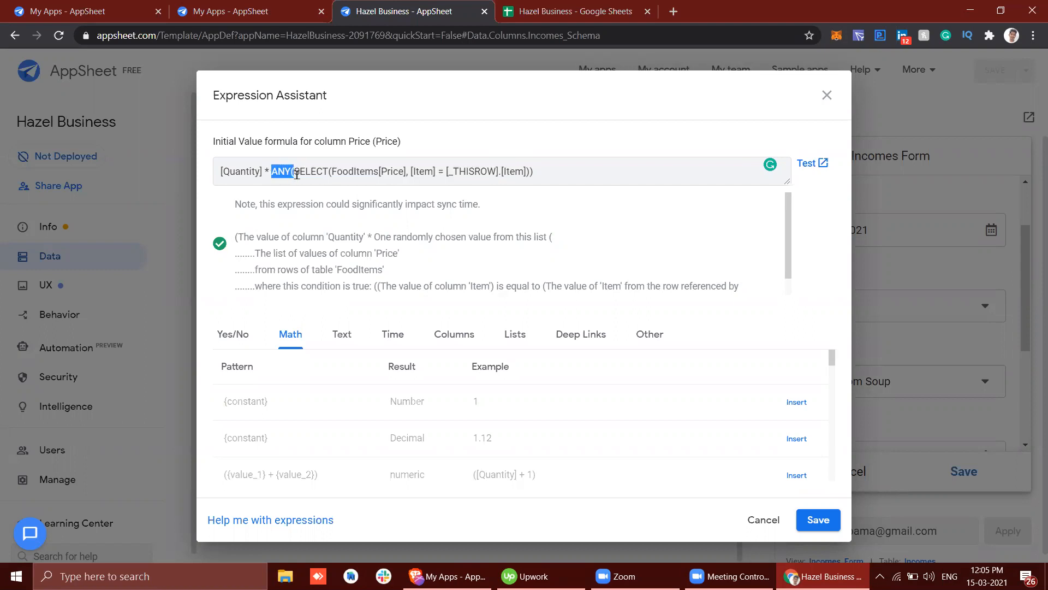
drag(296, 173, 526, 171)
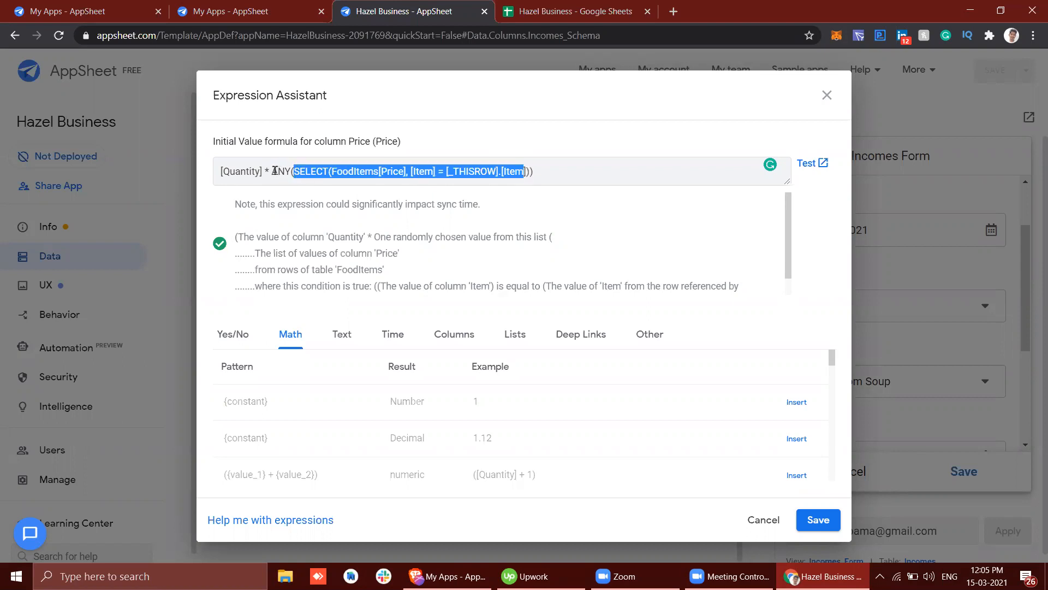
click(244, 173)
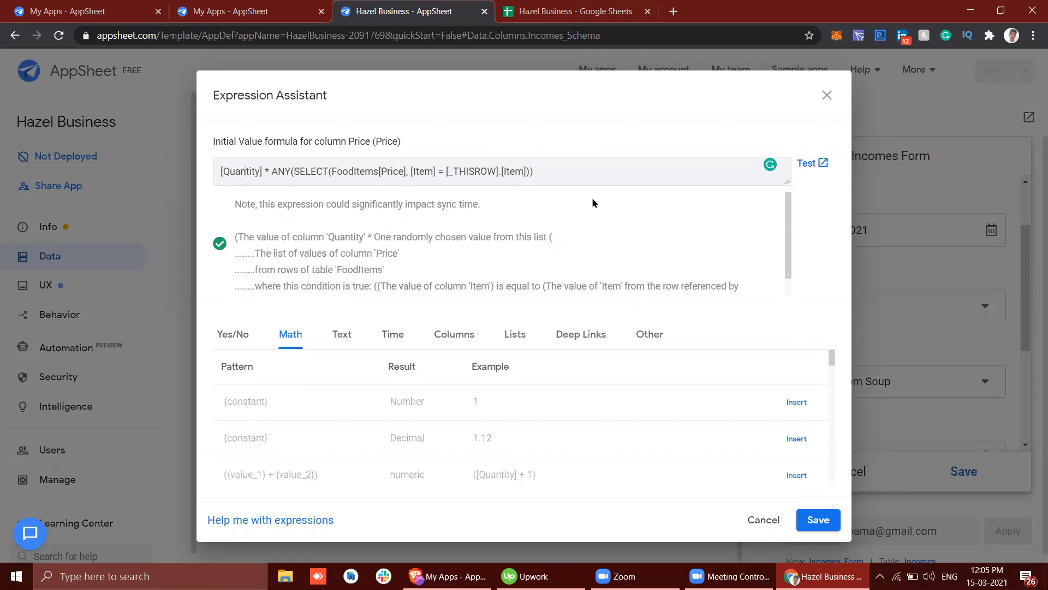
click(824, 94)
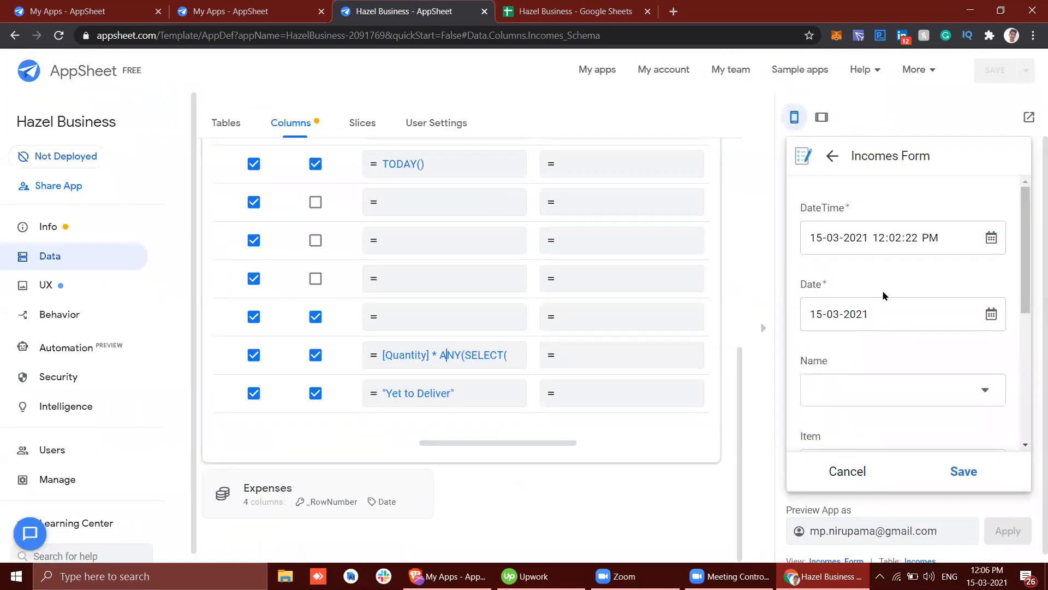
Step: Review the Incomes form's fields from DateTime through Status, then discard the unsaved order
scroll(885, 295, down, 5)
scroll(883, 297, up, 1)
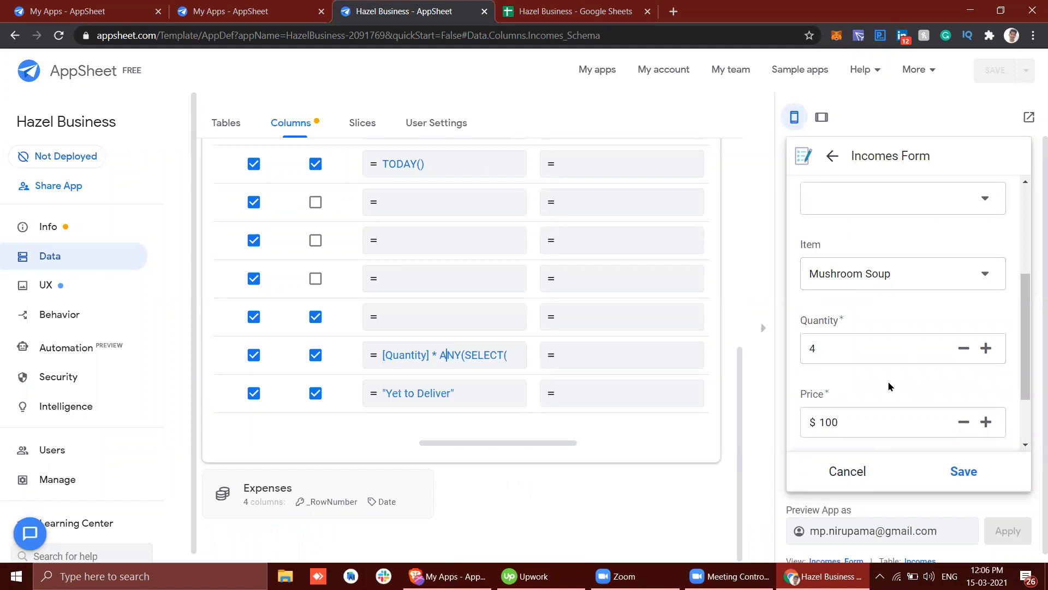
scroll(890, 383, up, 1)
scroll(890, 386, up, 2)
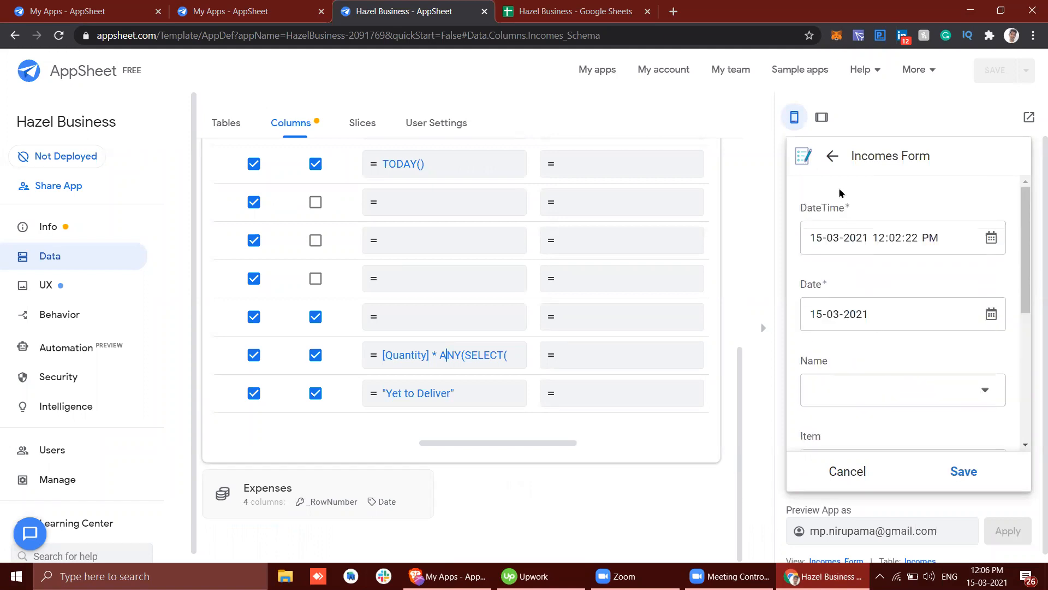
scroll(901, 329, down, 4)
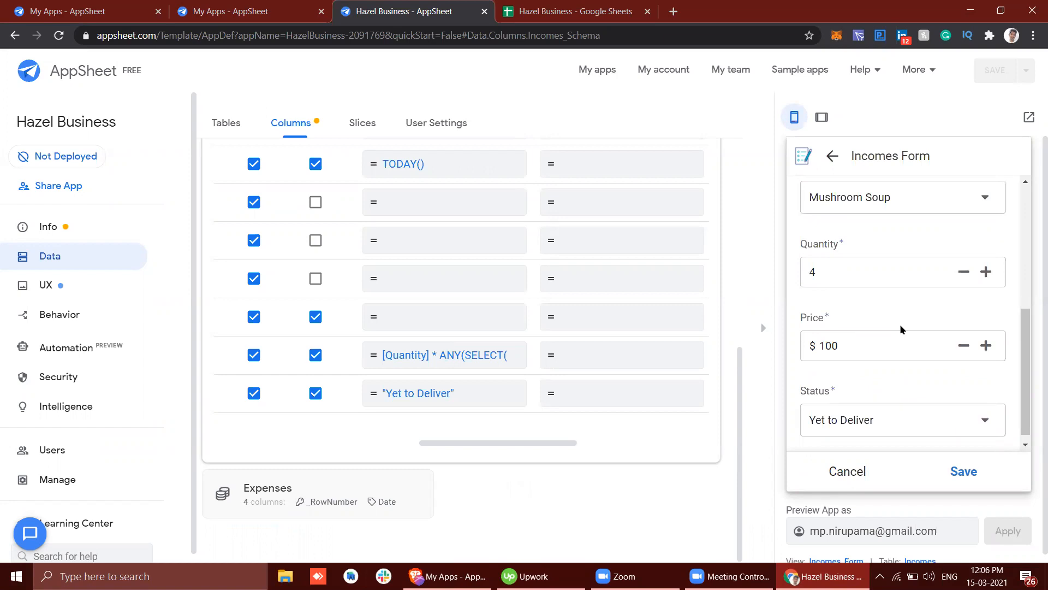
scroll(900, 330, up, 2)
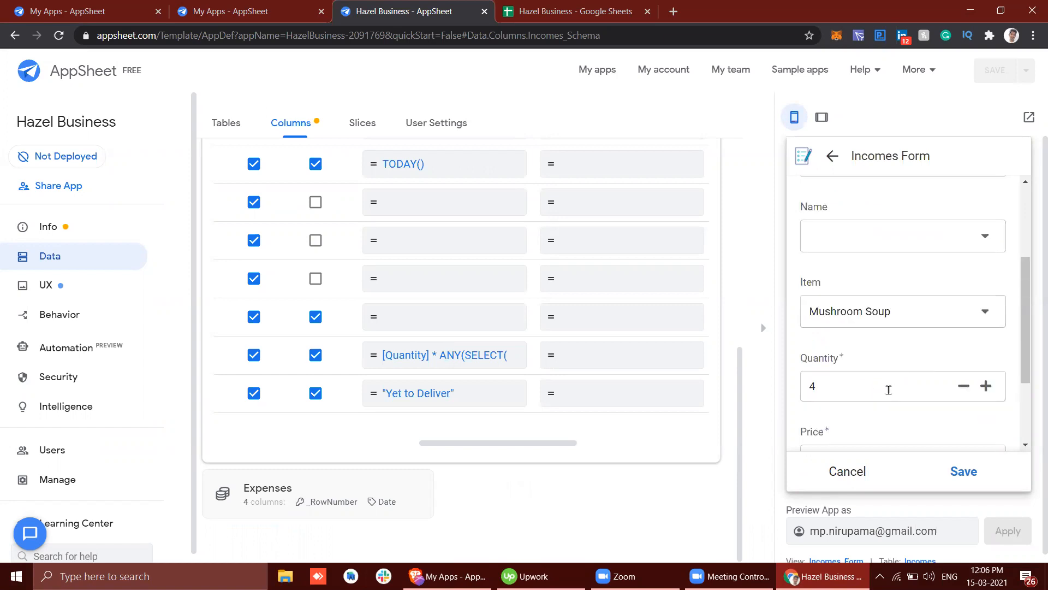
click(847, 471)
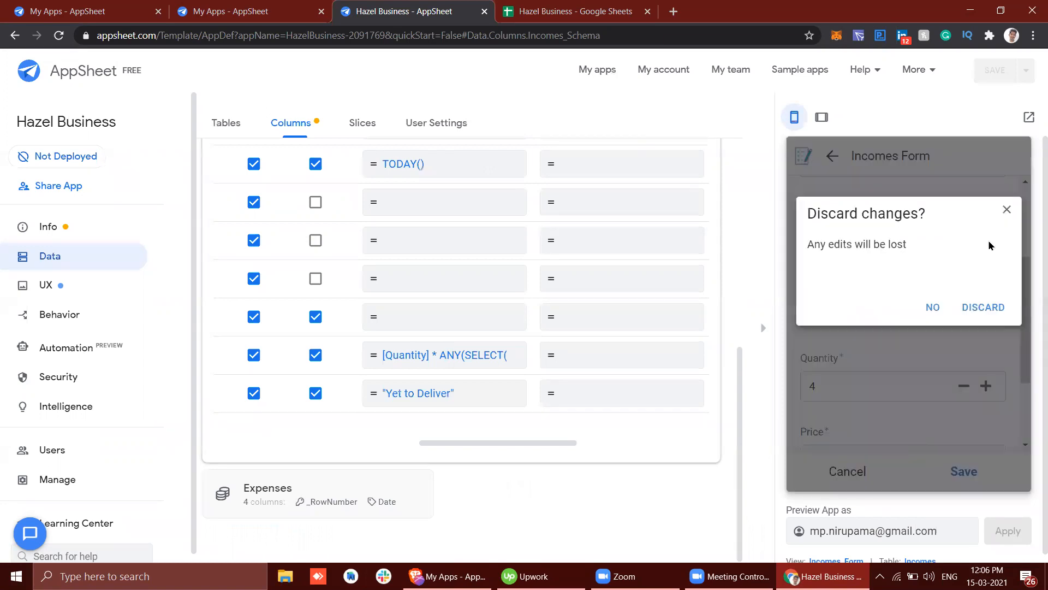
click(979, 307)
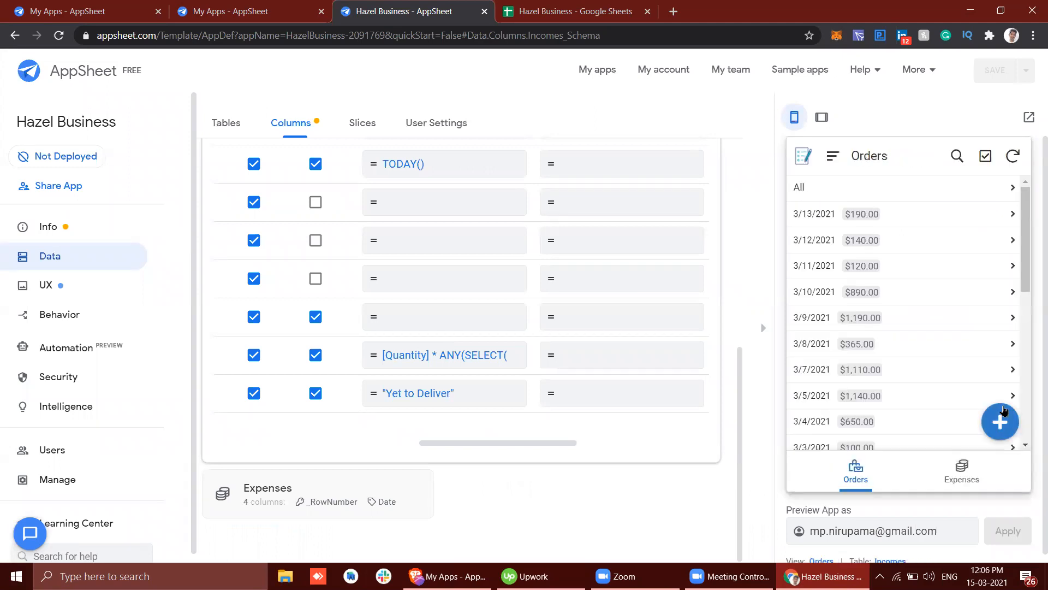
Step: Open a blank Incomes form, review its Item, Quantity and Price fields, and cancel it
click(1002, 416)
scroll(908, 301, down, 3)
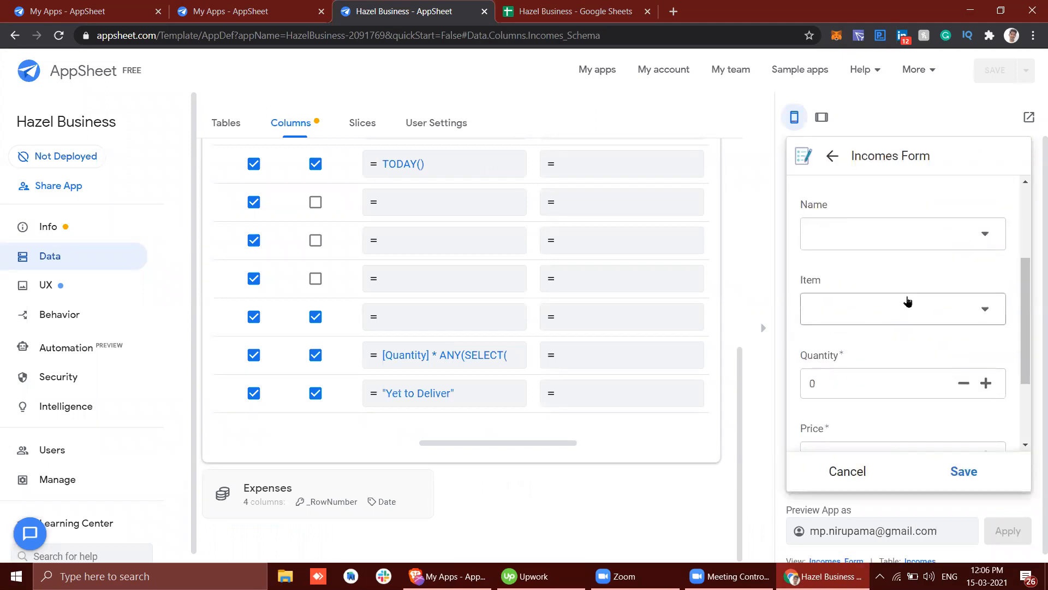
scroll(907, 300, down, 2)
scroll(861, 267, up, 2)
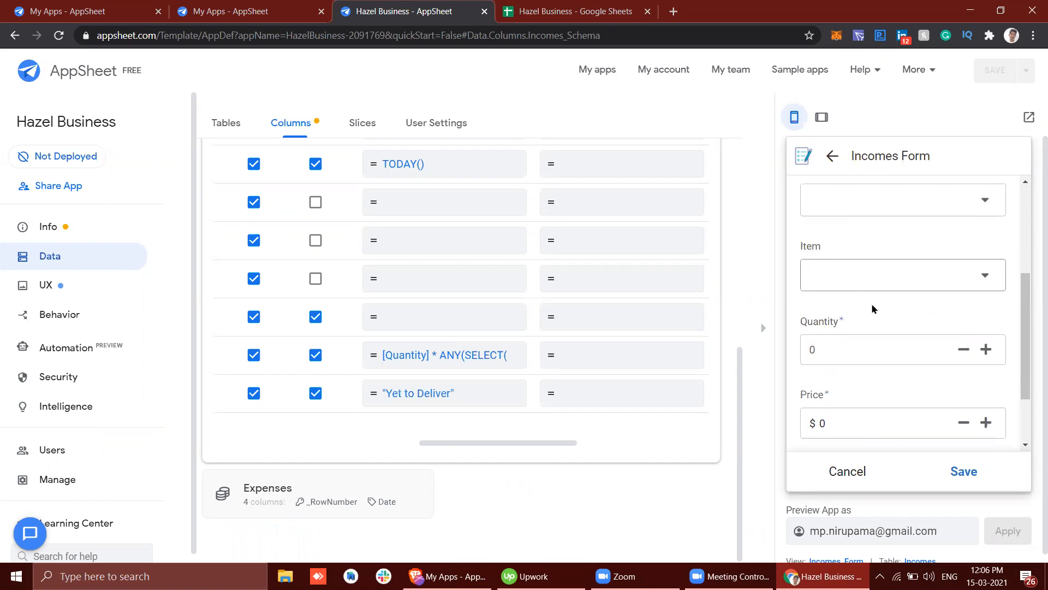
click(837, 471)
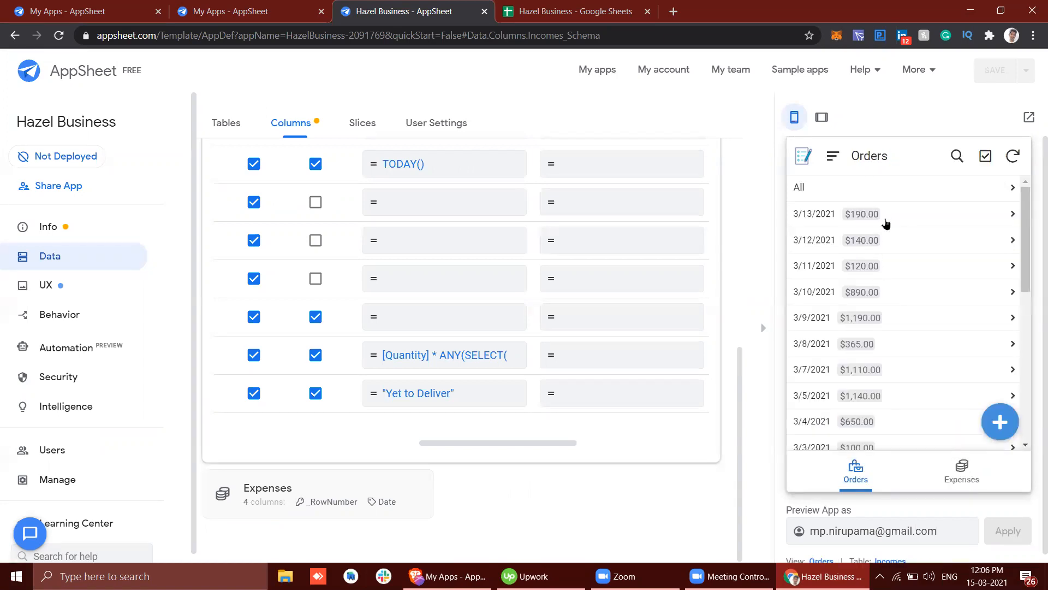
Step: View the Yet to Deliver orders for 3/13/2021 grouped by customer, then return to the Orders date list
click(886, 224)
click(844, 197)
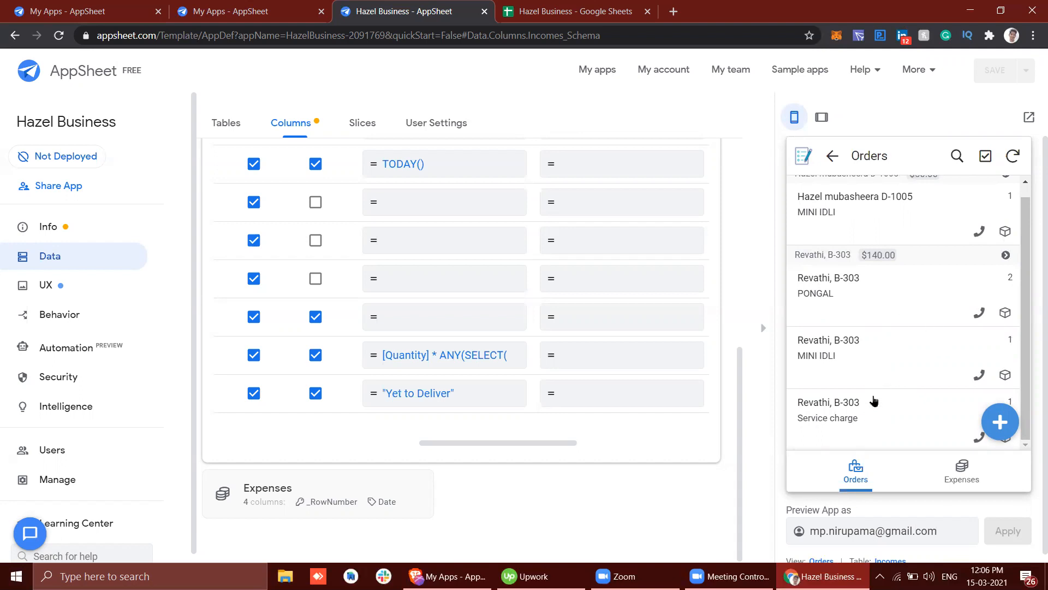
click(825, 158)
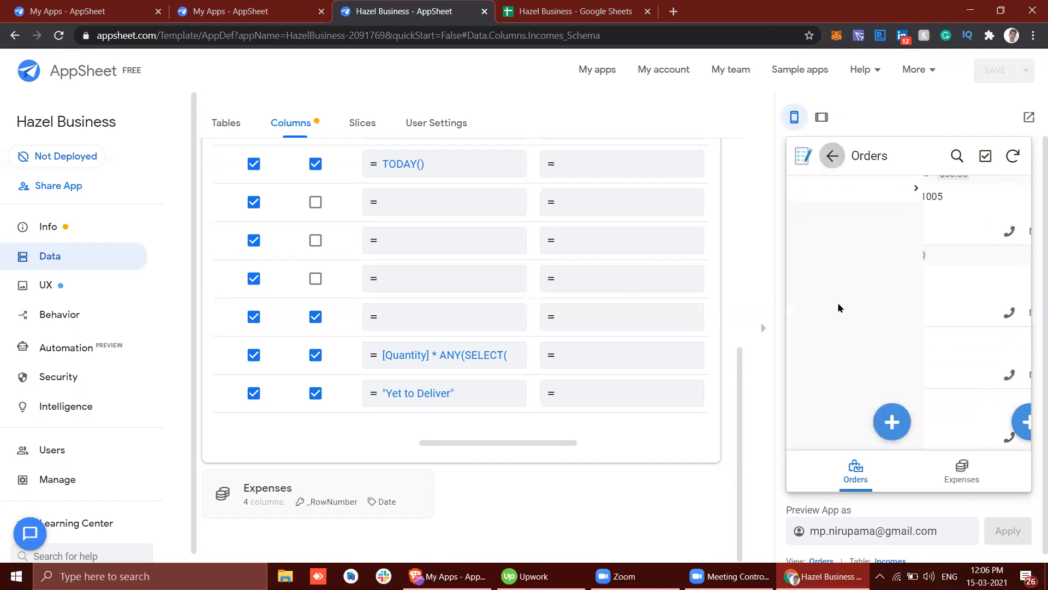
click(836, 160)
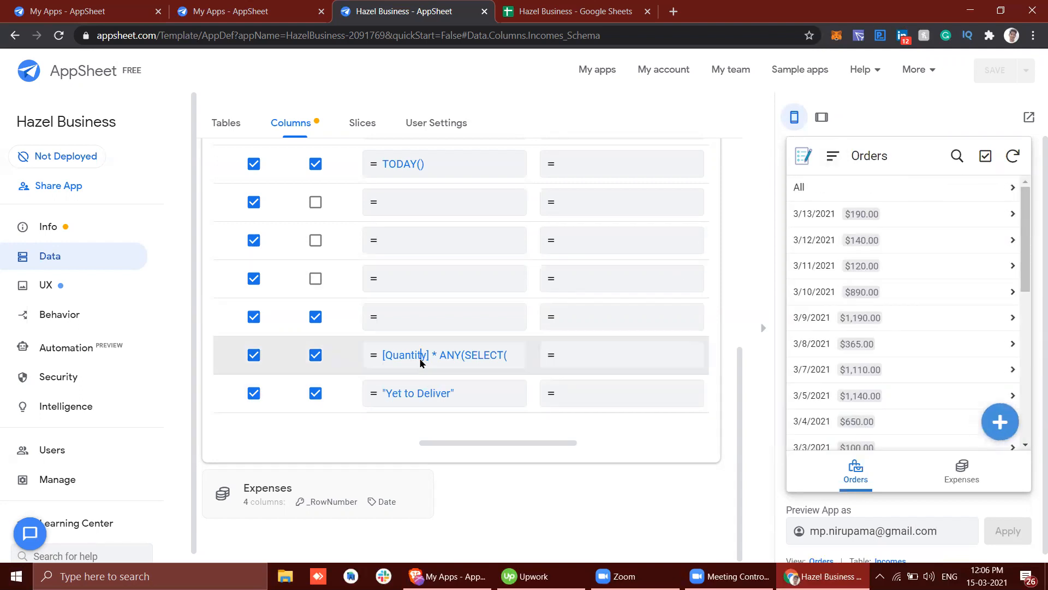
Step: Reopen the Price column's initial value formula, examine the SELECT part inside ANY, and close it
click(421, 360)
drag(295, 172, 531, 162)
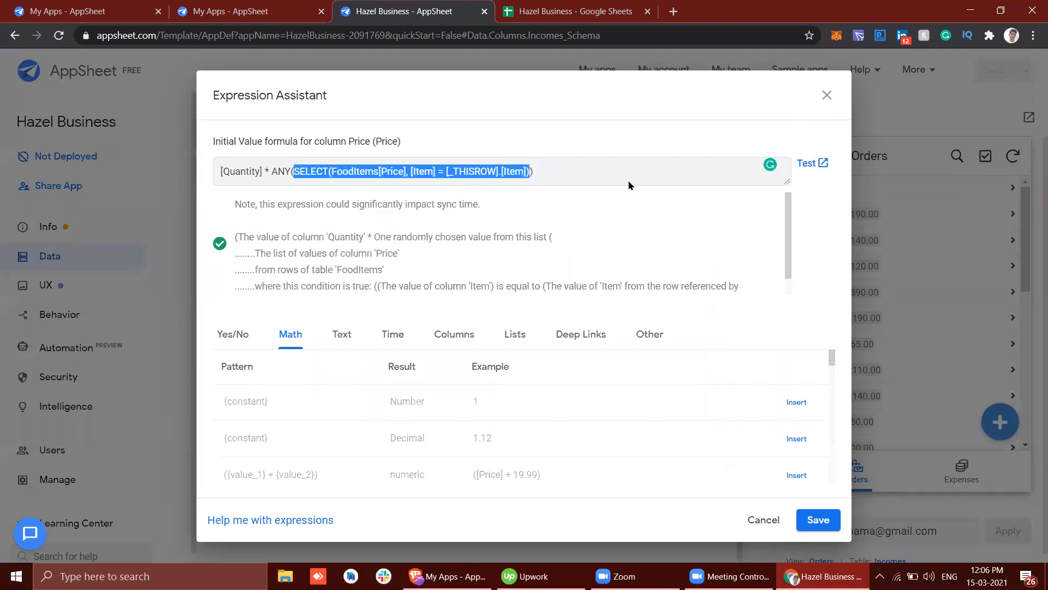
click(816, 98)
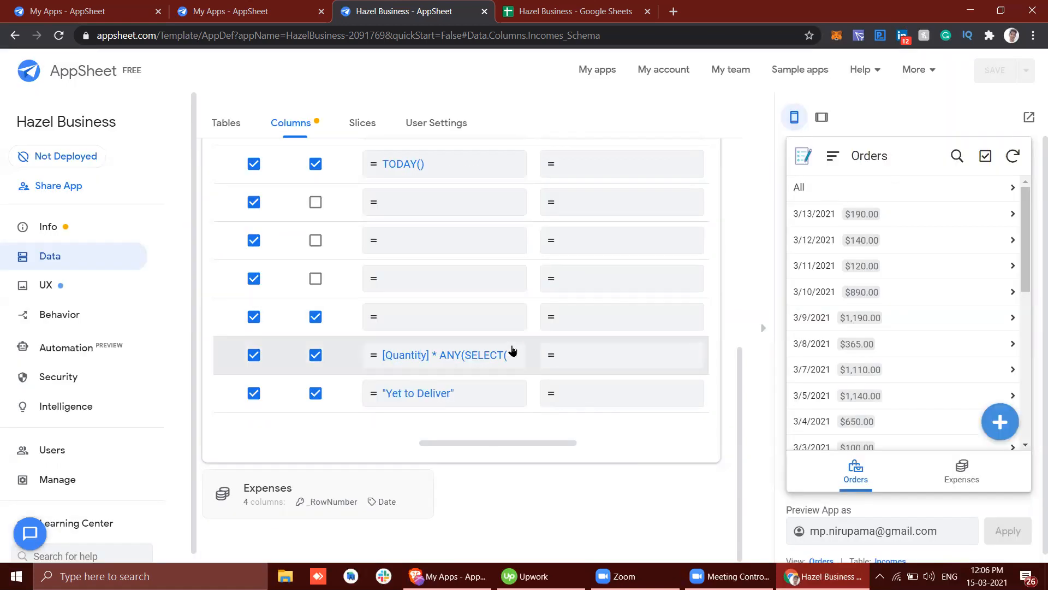
Step: Check the Status column's initial value formula and its Enum values in the column settings, closing both
scroll(512, 350, right, 5)
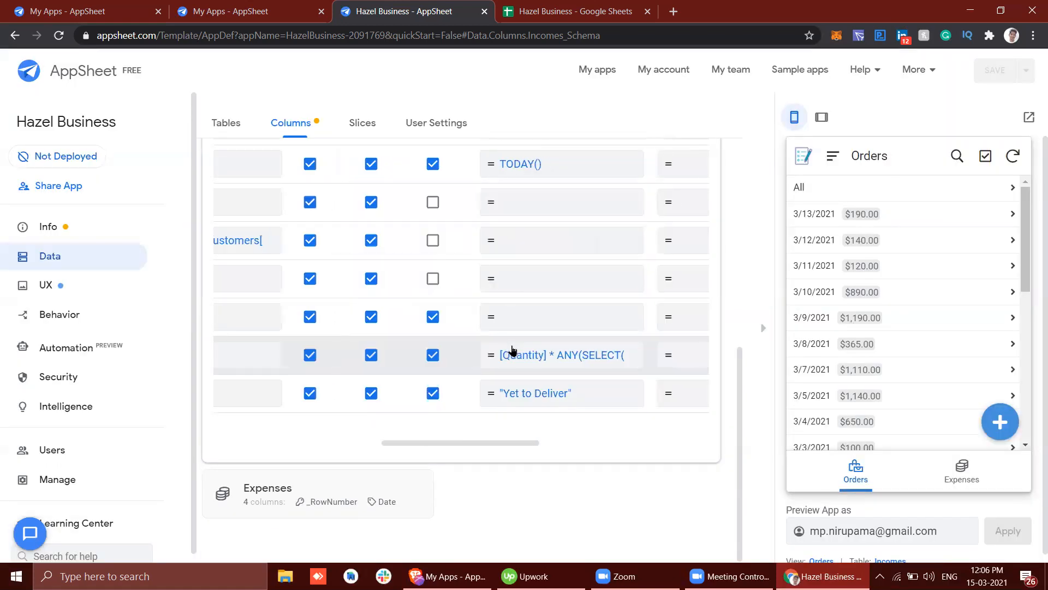
click(526, 394)
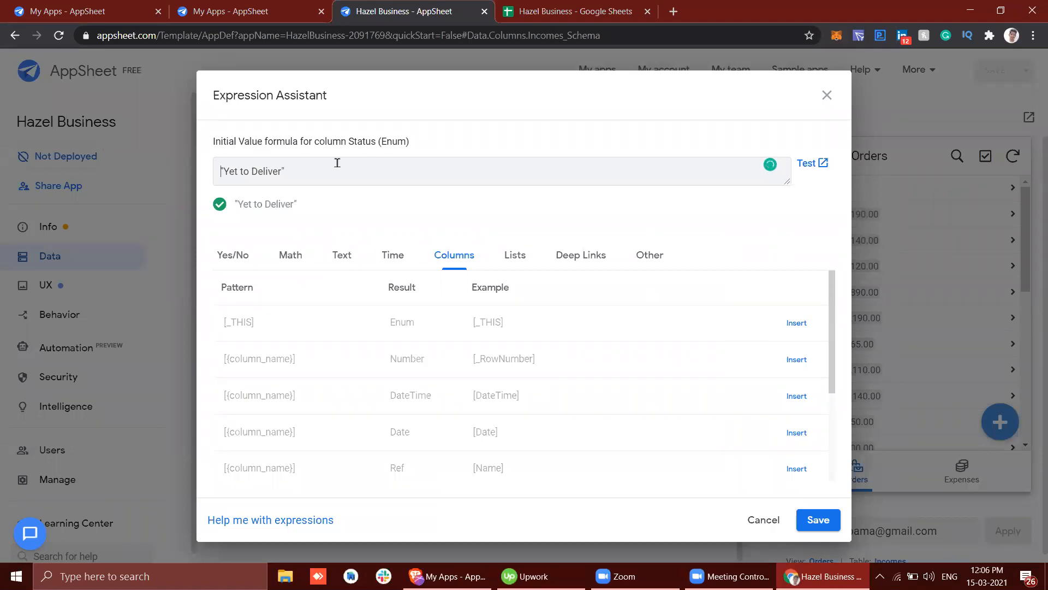
click(826, 95)
scroll(443, 402, left, 8)
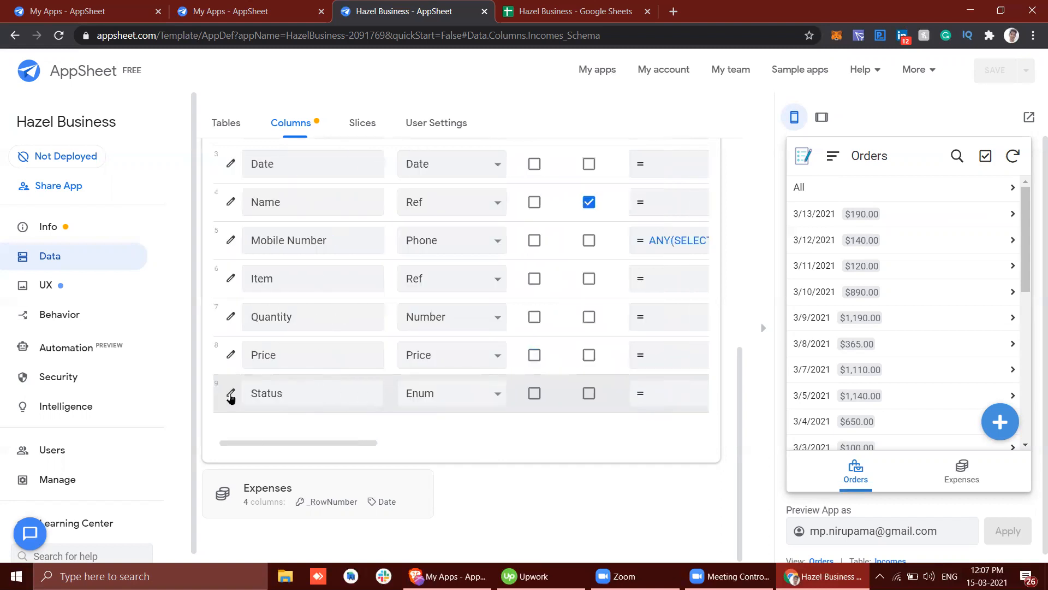
click(230, 394)
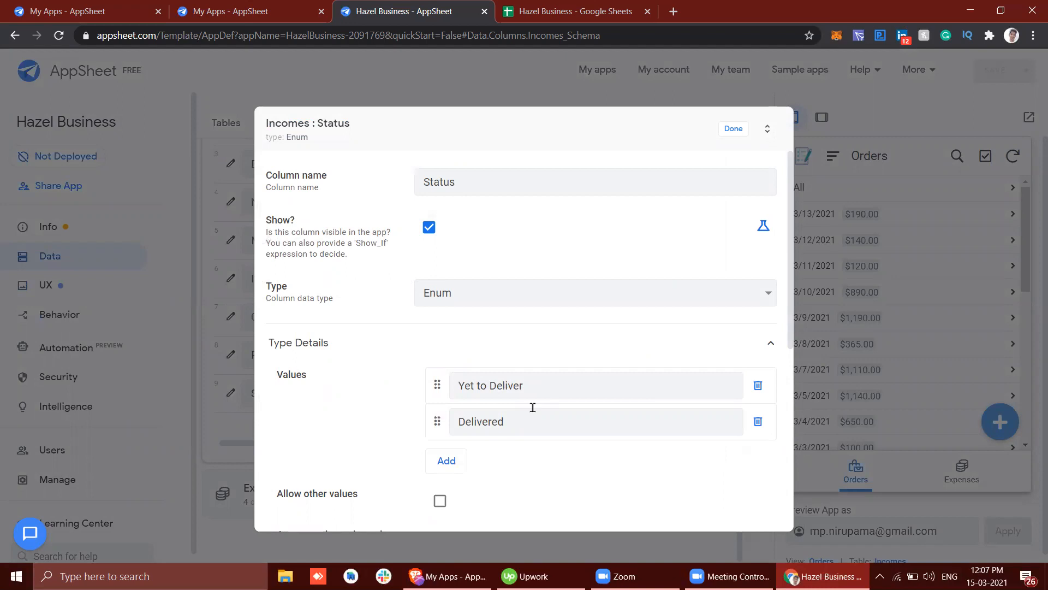
click(731, 129)
Step: Open a new order form from the 3/13/2021 orders, check the Status field's default value, and cancel the form
scroll(534, 413, right, 10)
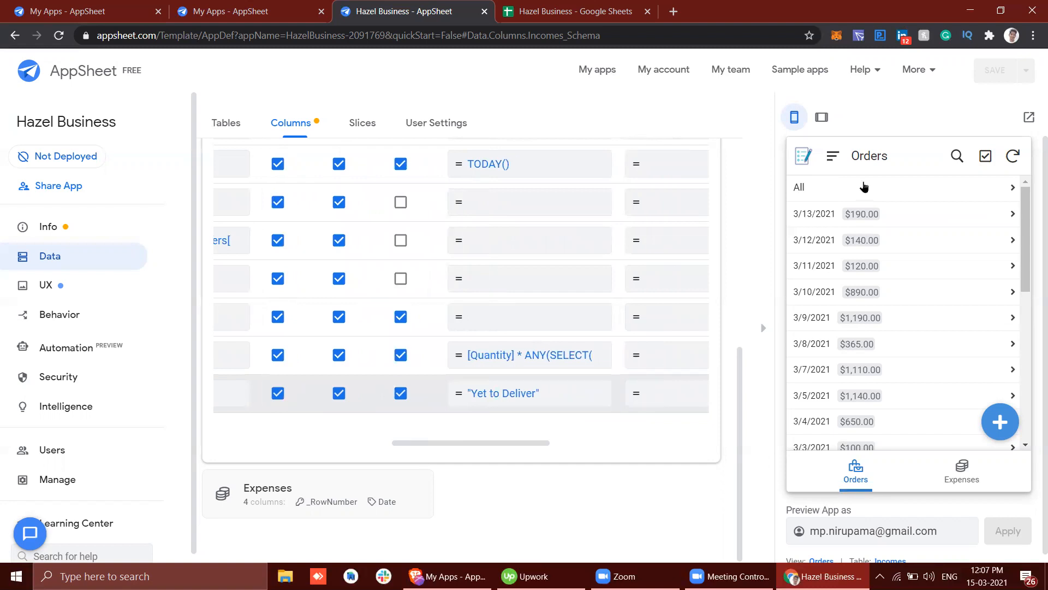
click(814, 213)
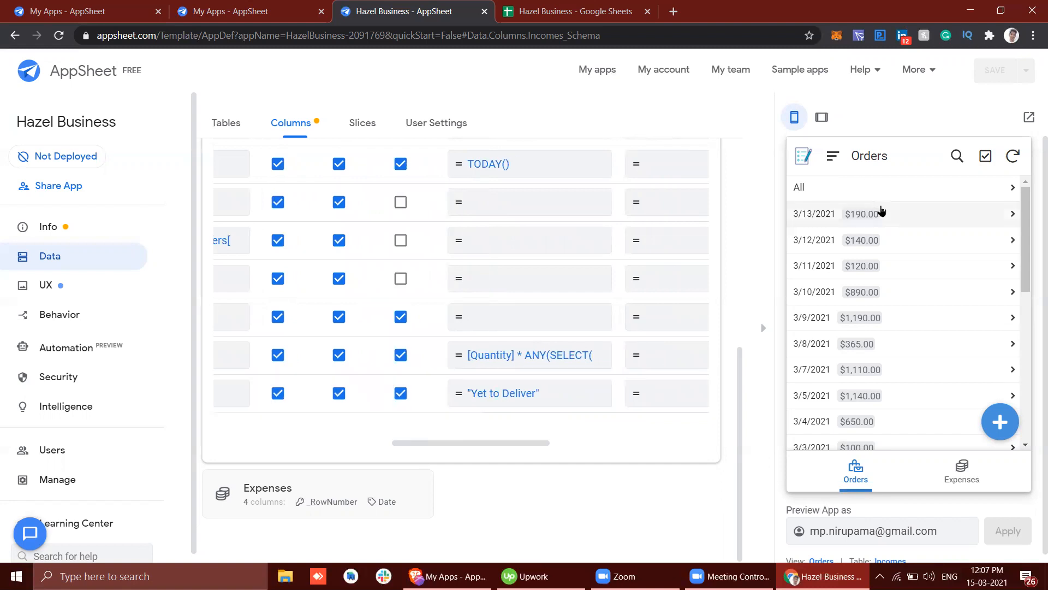
click(998, 422)
scroll(924, 368, down, 5)
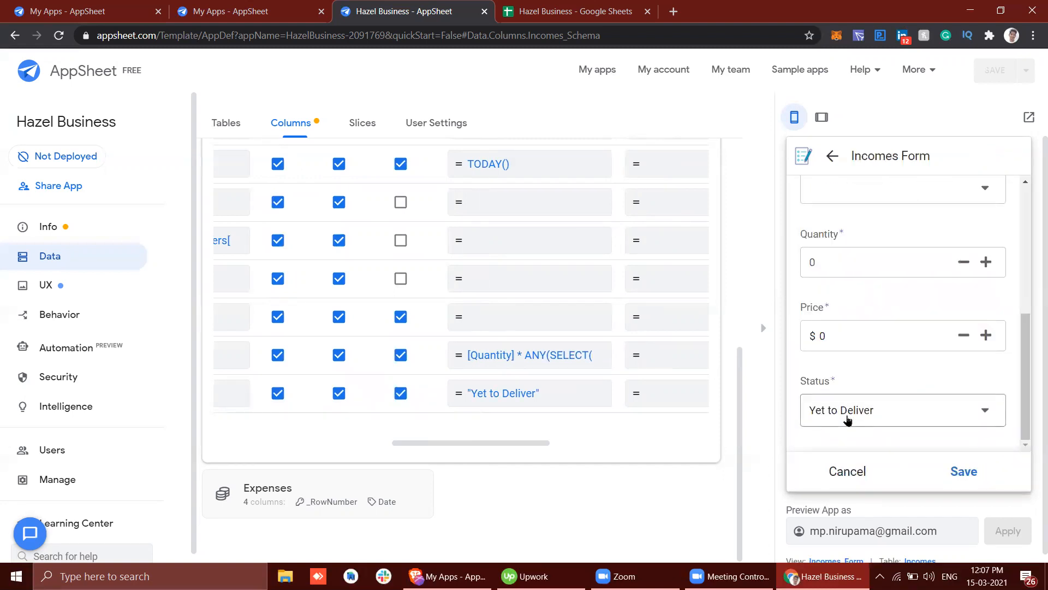
click(847, 470)
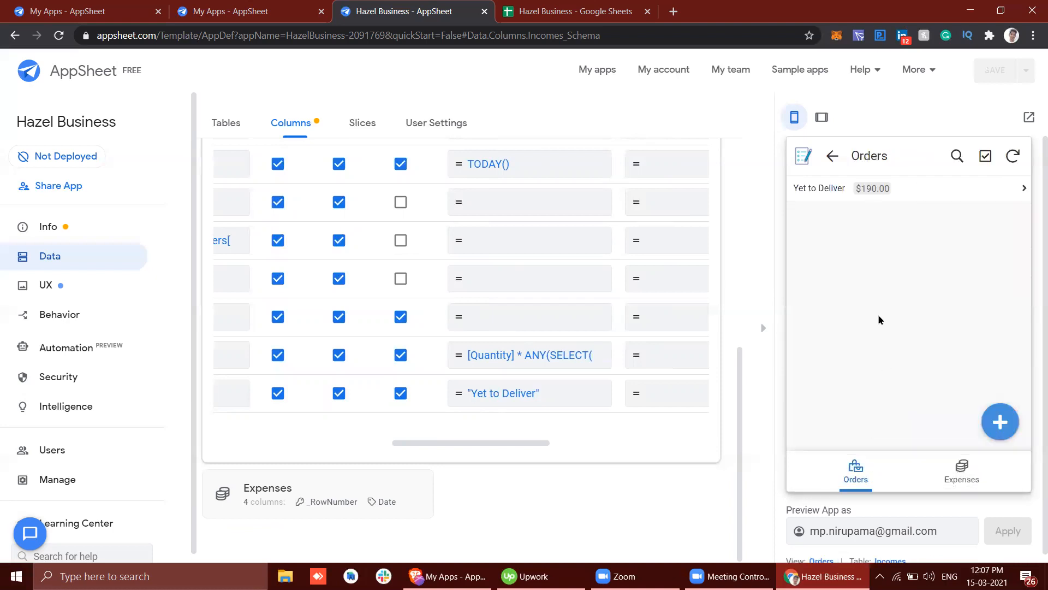
Step: Mark the Yet to Deliver MINI IDLI order of 3/13/2021 as delivered, check it under Delivered, and return to the status list
click(850, 198)
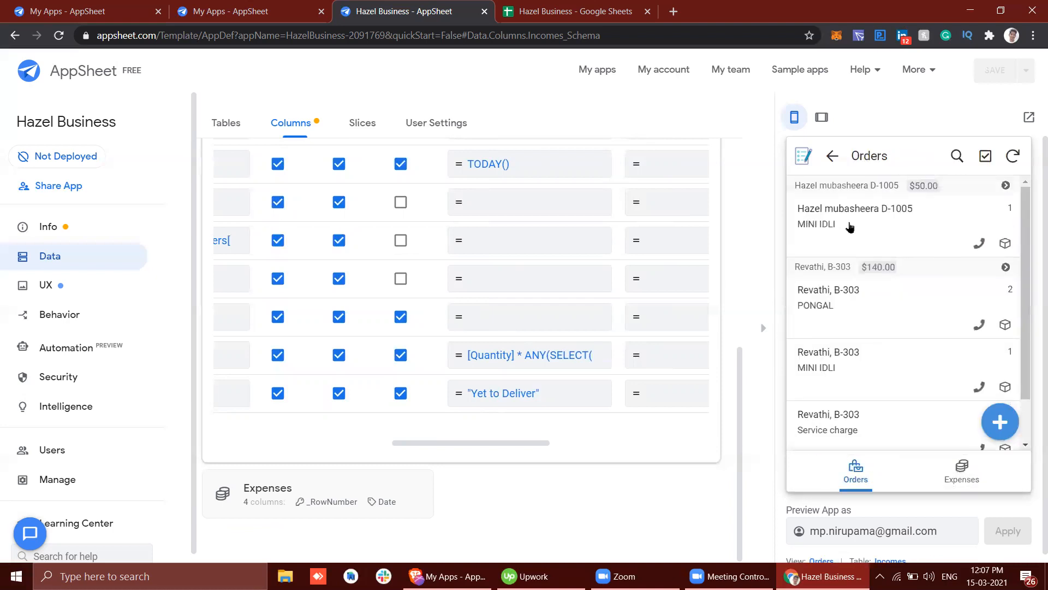
click(1006, 246)
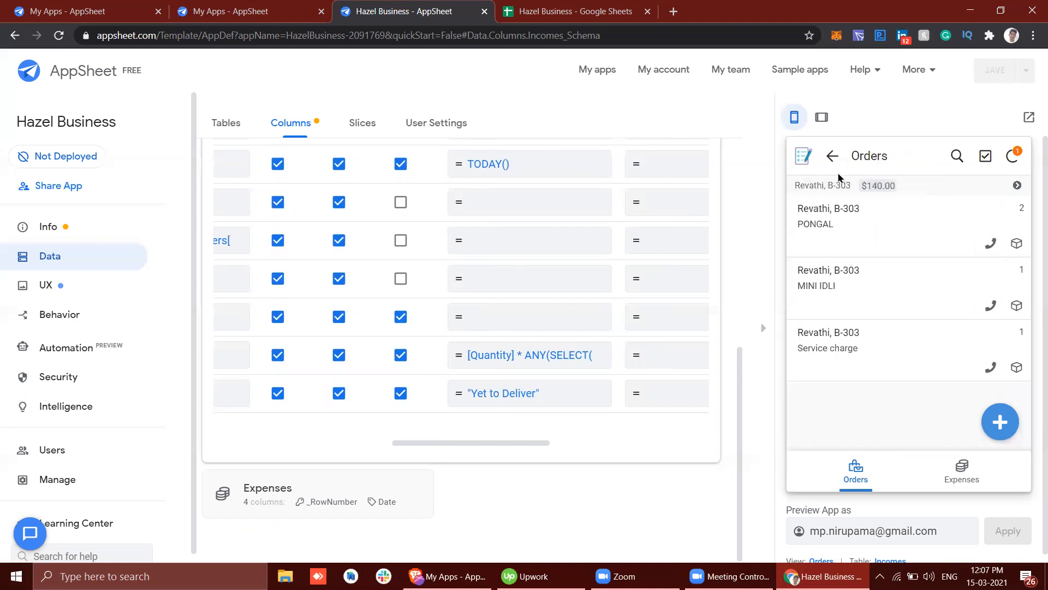
click(833, 158)
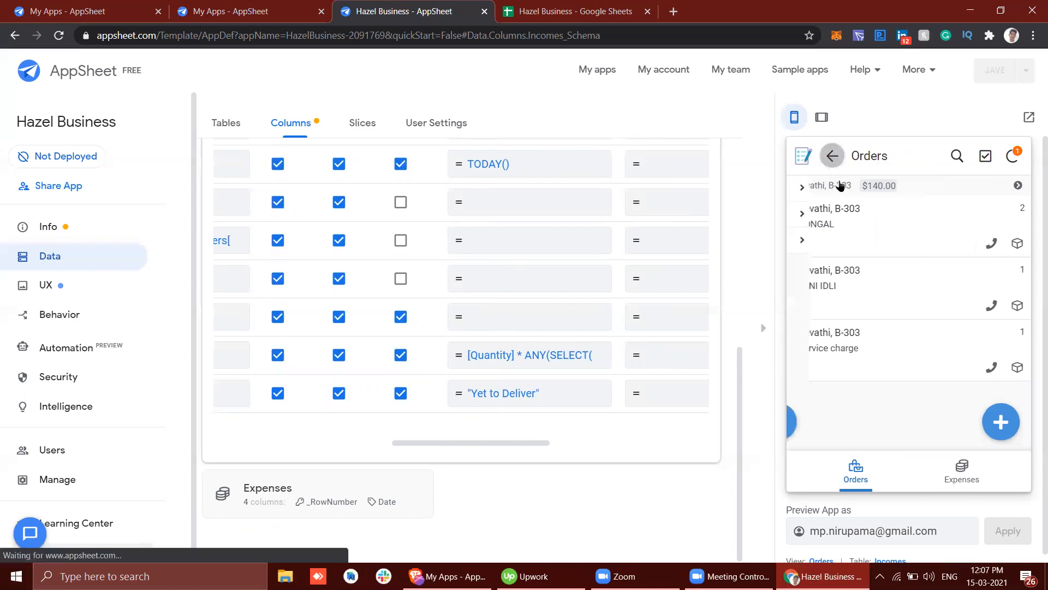
click(826, 242)
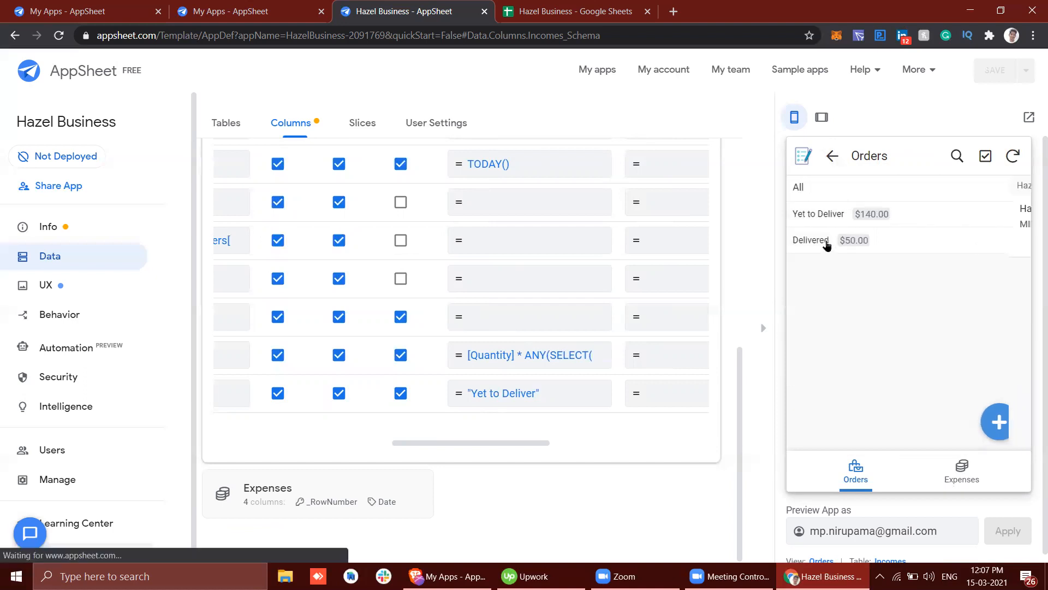
click(832, 157)
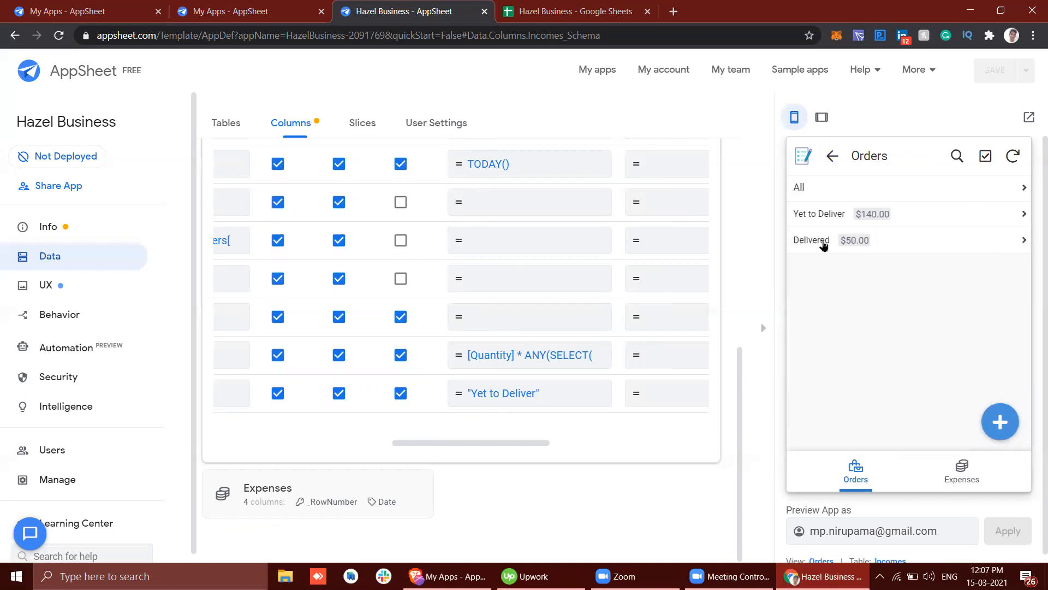
Step: Review the primary and menu views in the UX settings and open the preview app's navigation menu to compare them
click(386, 442)
drag(386, 442, 110, 342)
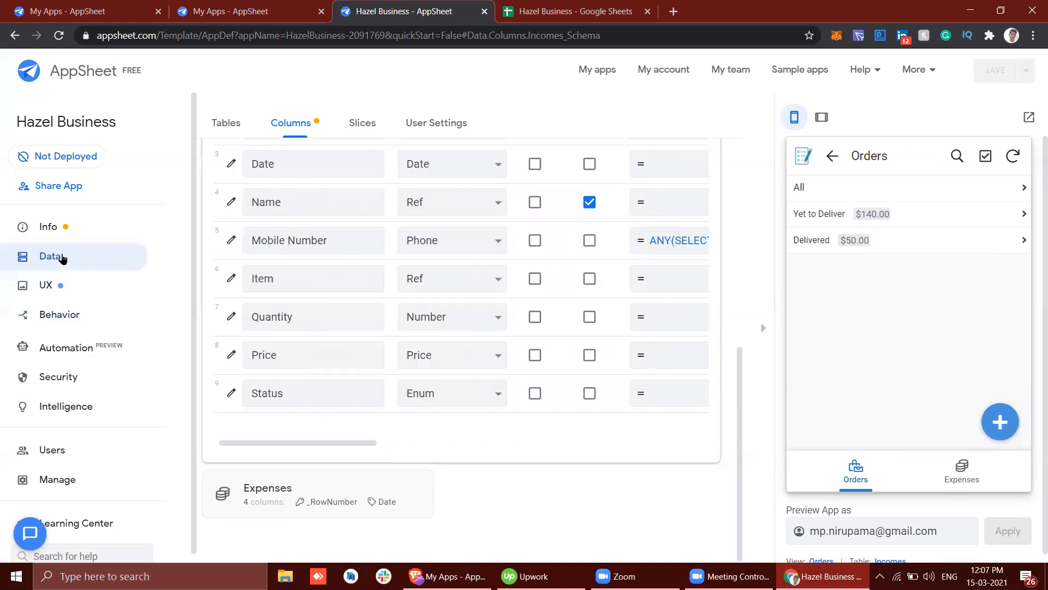
click(60, 287)
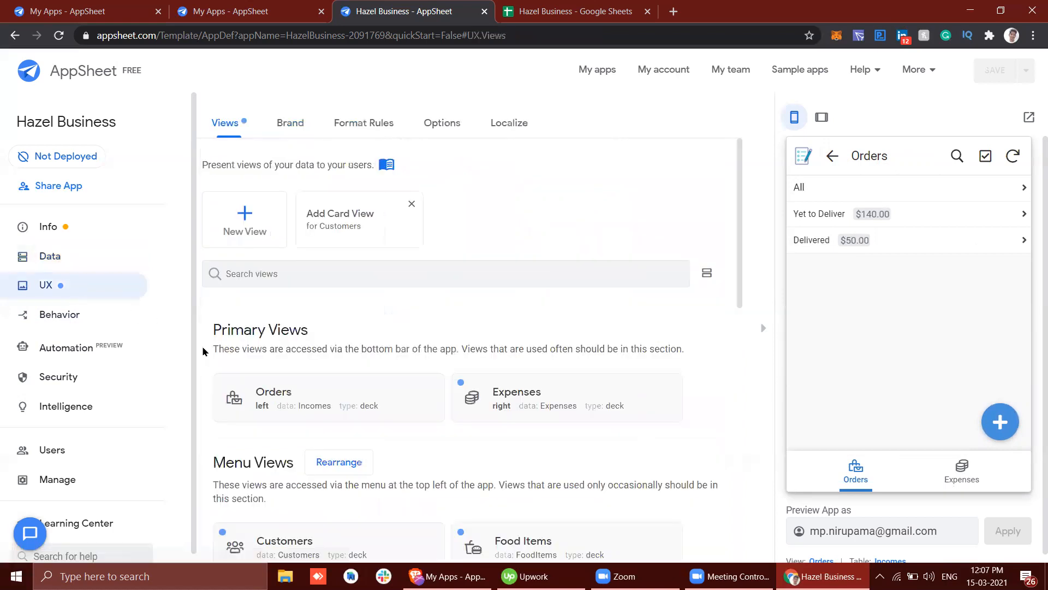
scroll(264, 368, down, 2)
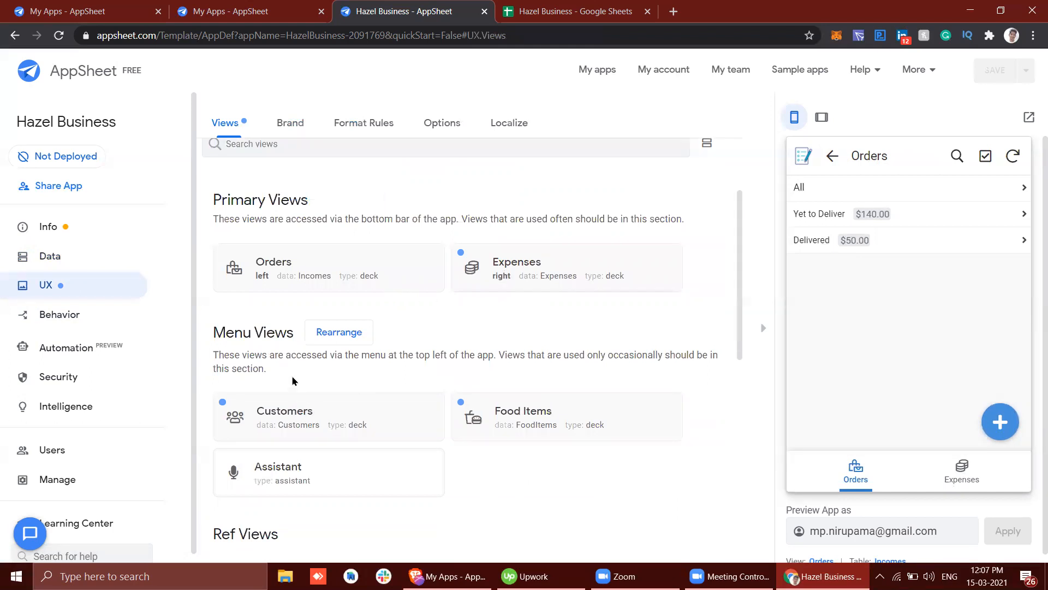
click(836, 155)
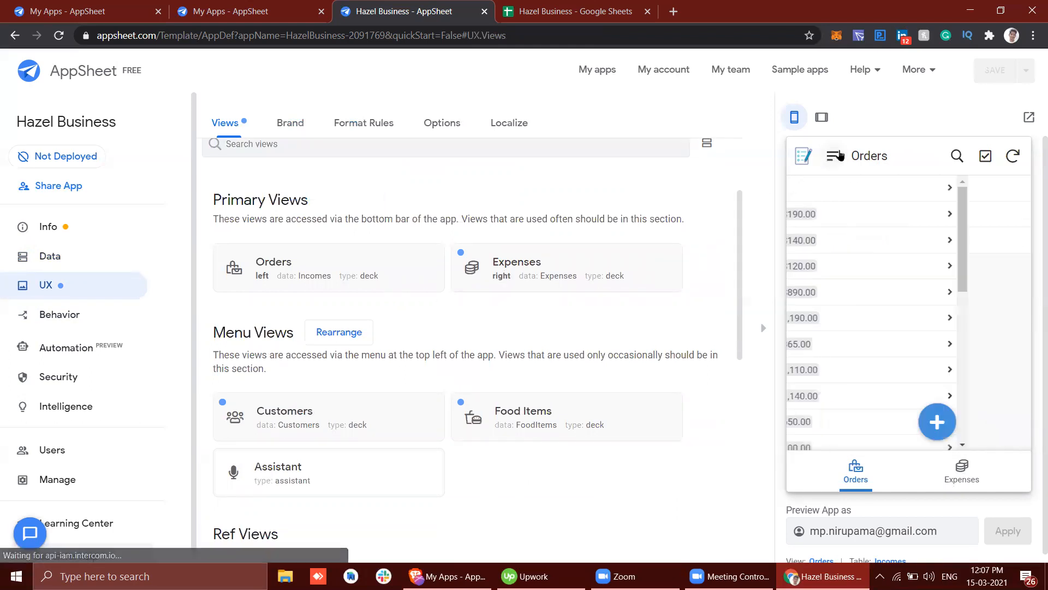
click(836, 155)
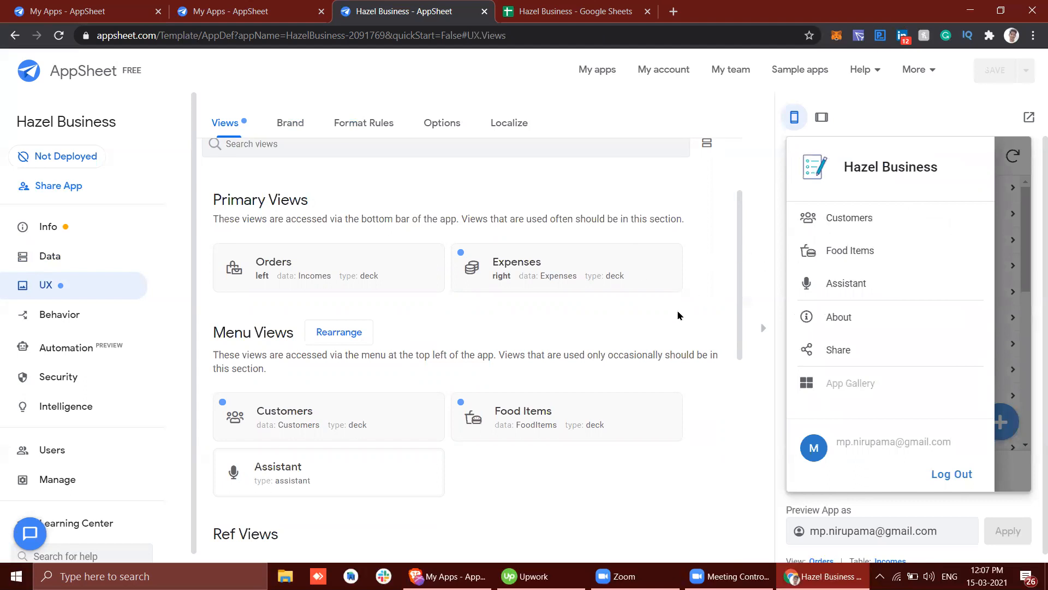
Step: Open the Food Items view in the preview, look at its new-item form, and leave the form without saving
click(864, 256)
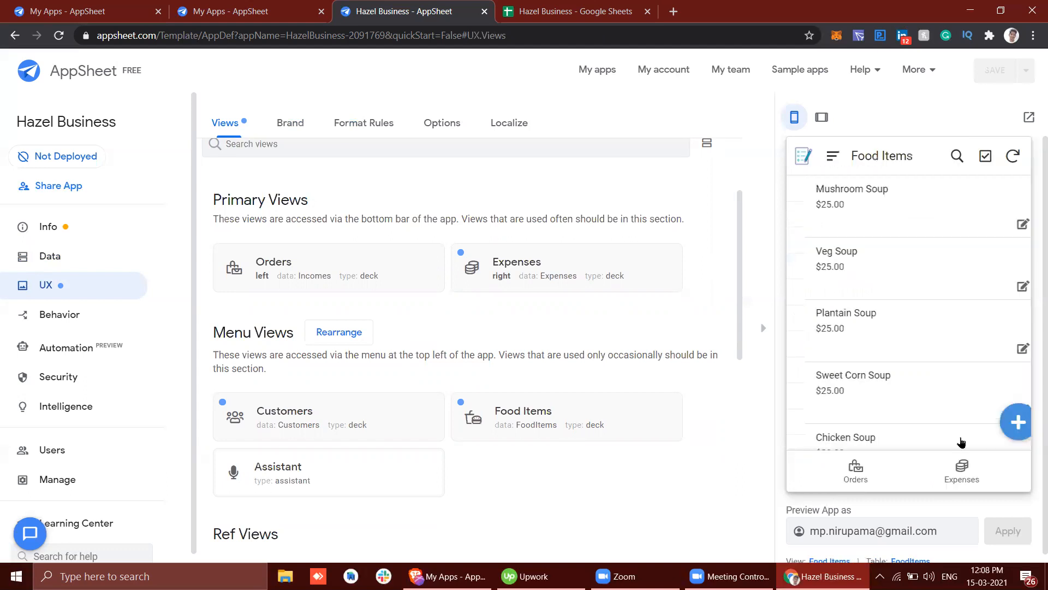
click(1001, 421)
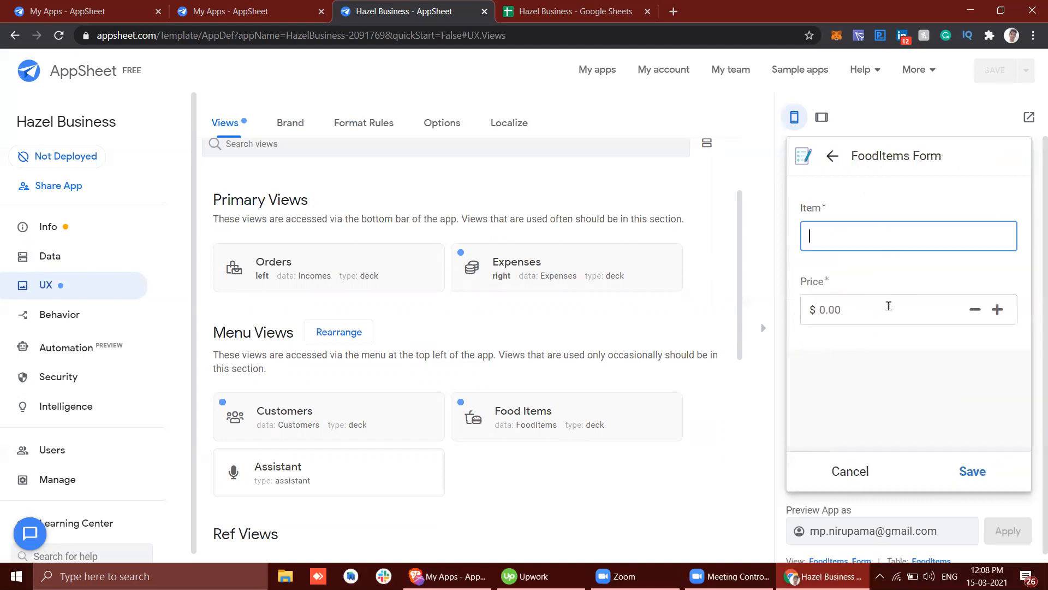
click(830, 155)
click(826, 153)
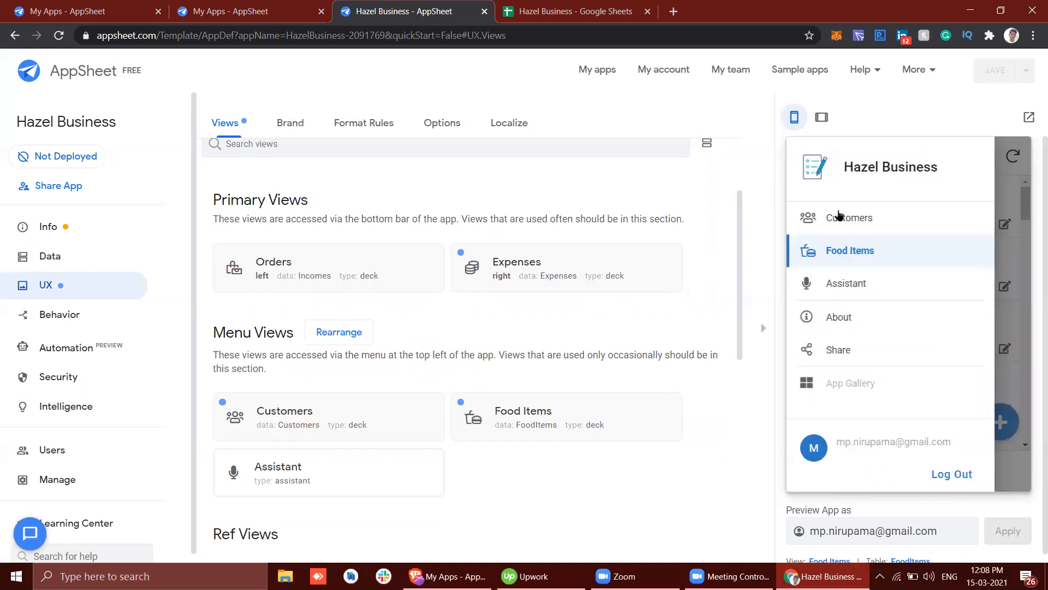
Step: Open the Customers view in the preview, look at its new-customer form, and leave the form without saving
click(841, 216)
click(1000, 421)
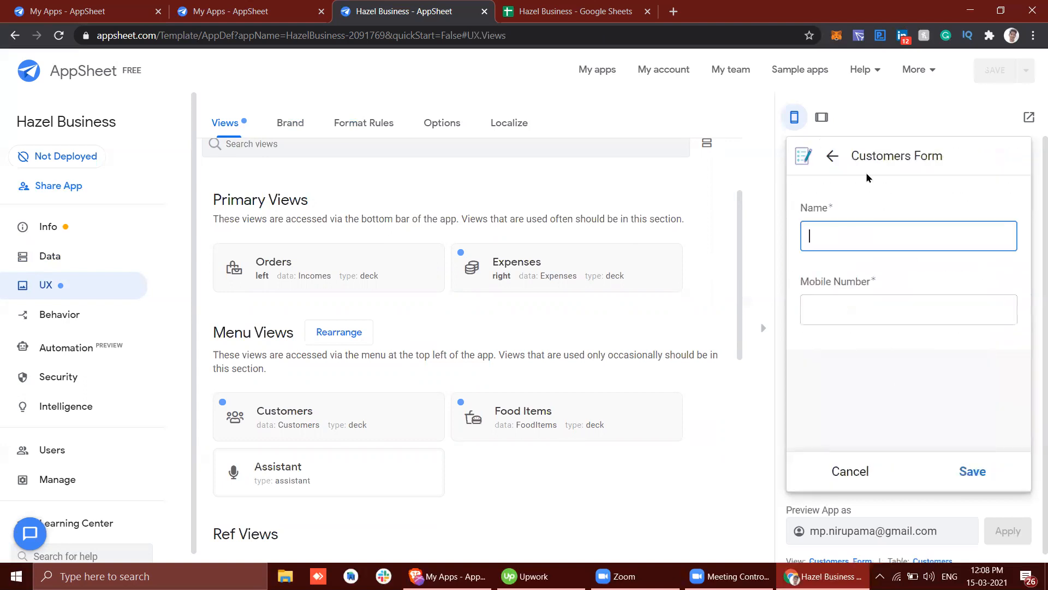
click(832, 157)
click(828, 159)
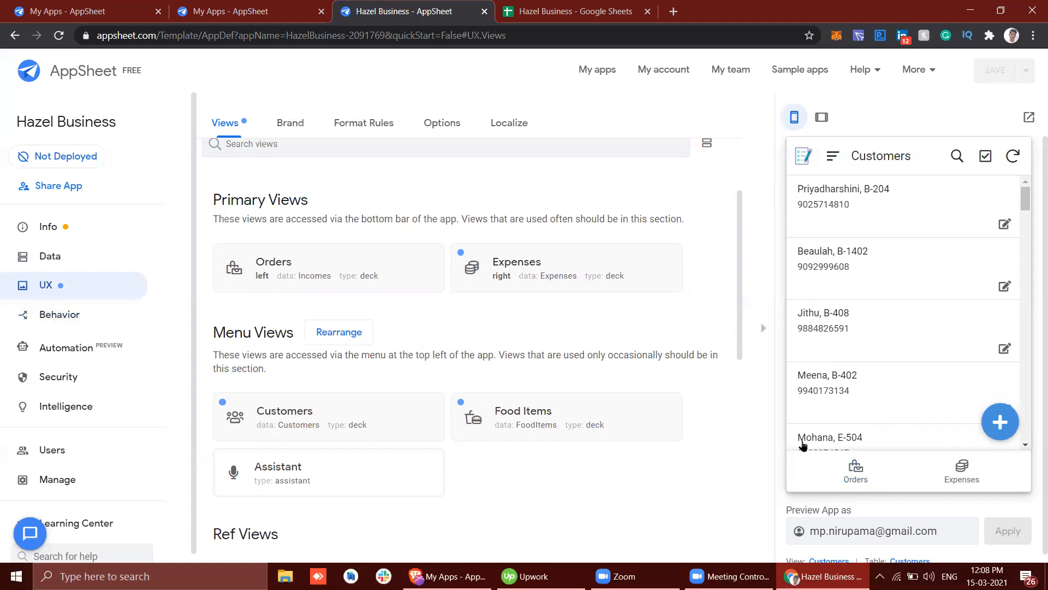
Step: Show the Yet to Deliver orders for 3/13/2021 in the preview app's Orders view
click(827, 471)
click(898, 214)
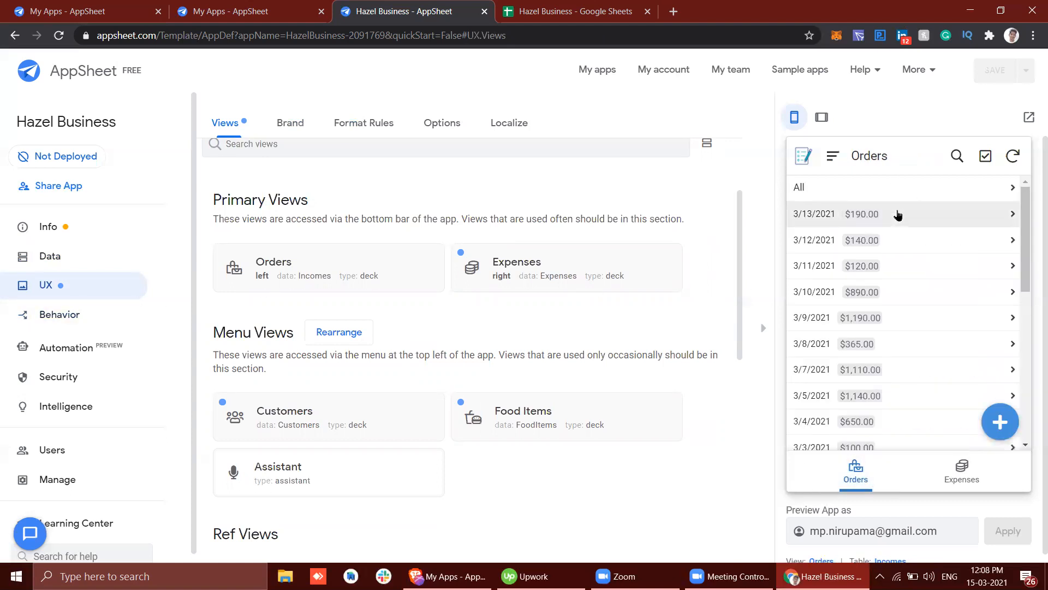
click(954, 217)
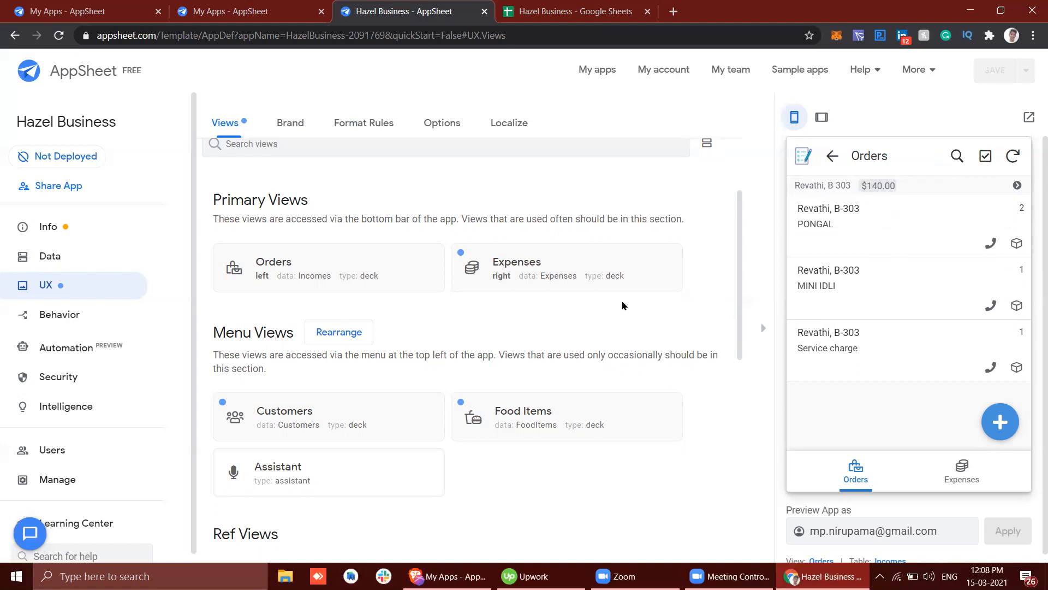
Step: Open the Delivered action of the Incomes table in the Behavior settings and examine its name and column assignment
click(105, 325)
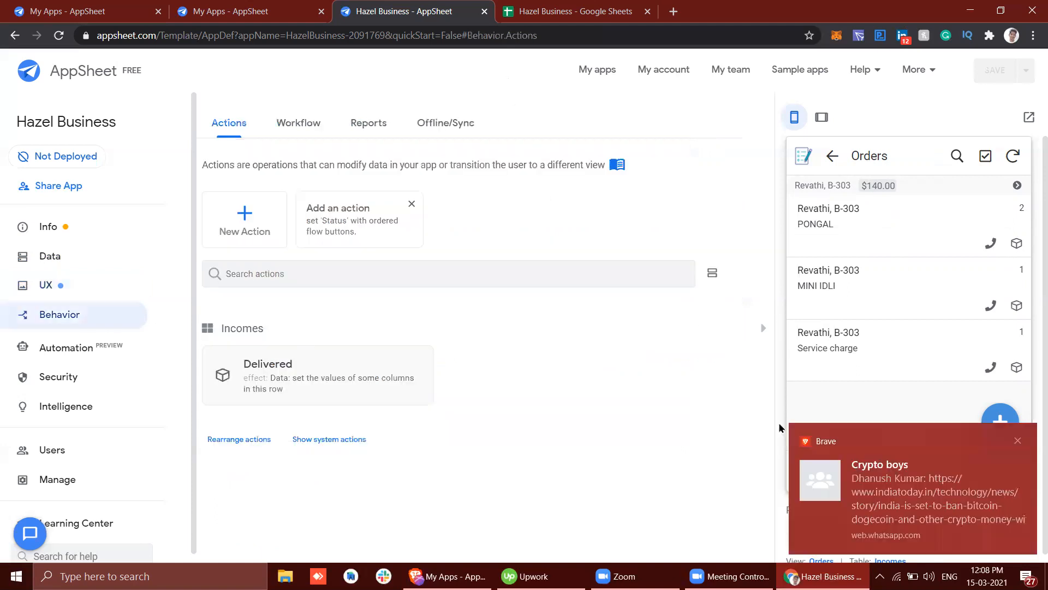
click(1017, 440)
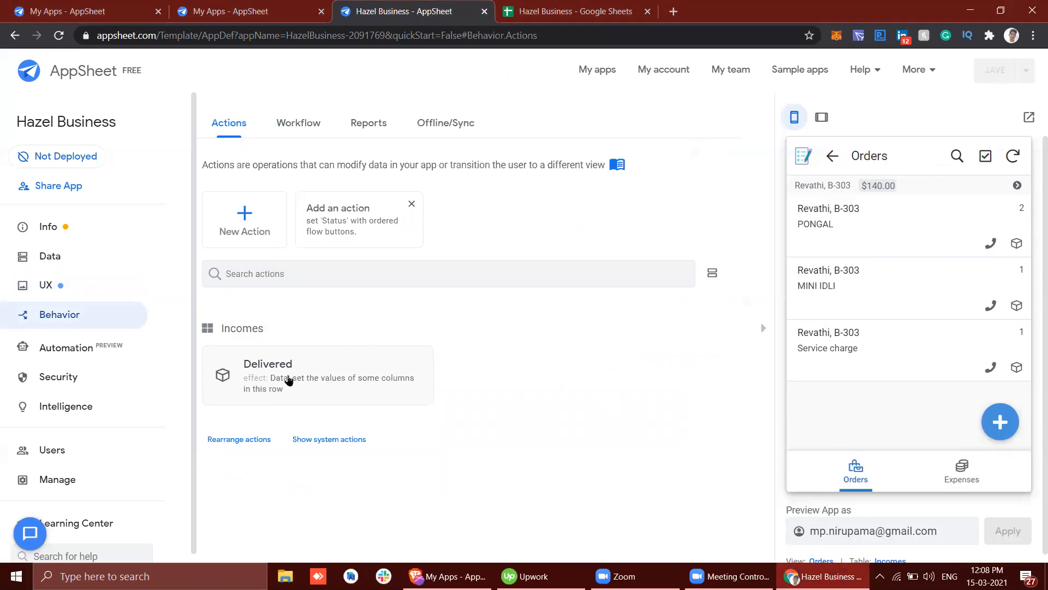
click(261, 374)
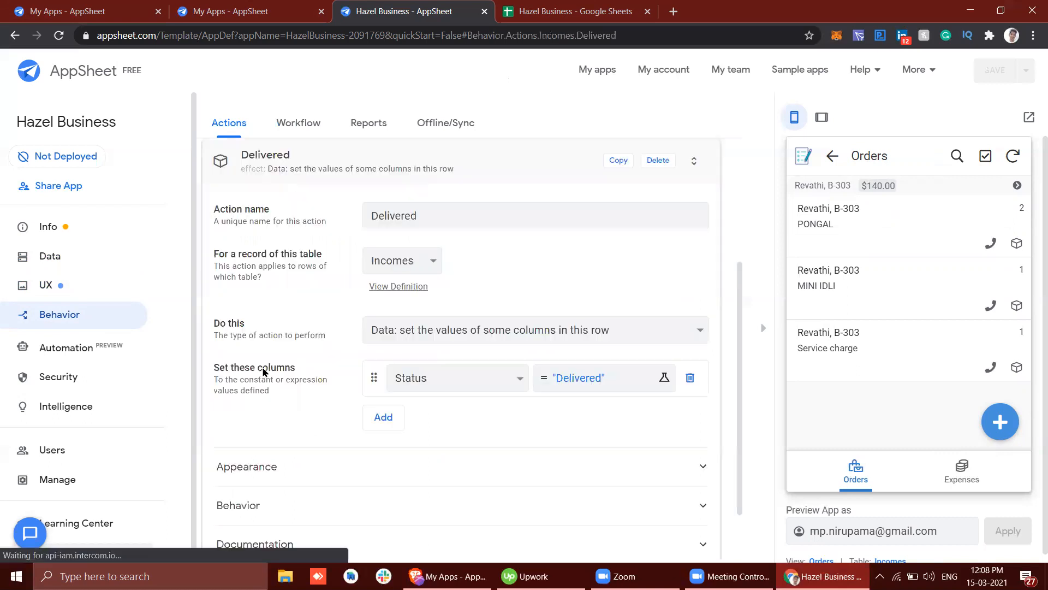
click(416, 215)
double_click(416, 216)
click(431, 217)
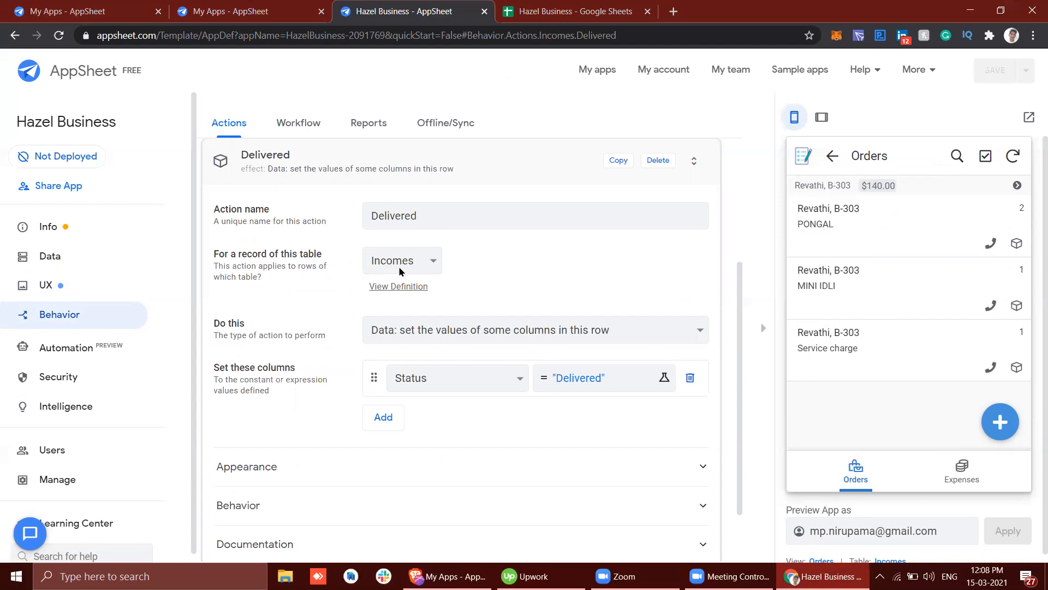
Step: Switch to the Hazel Business Google Sheet and examine the Status column of the Incomes sheet, including a Yet to Deliver entry
click(542, 6)
click(290, 554)
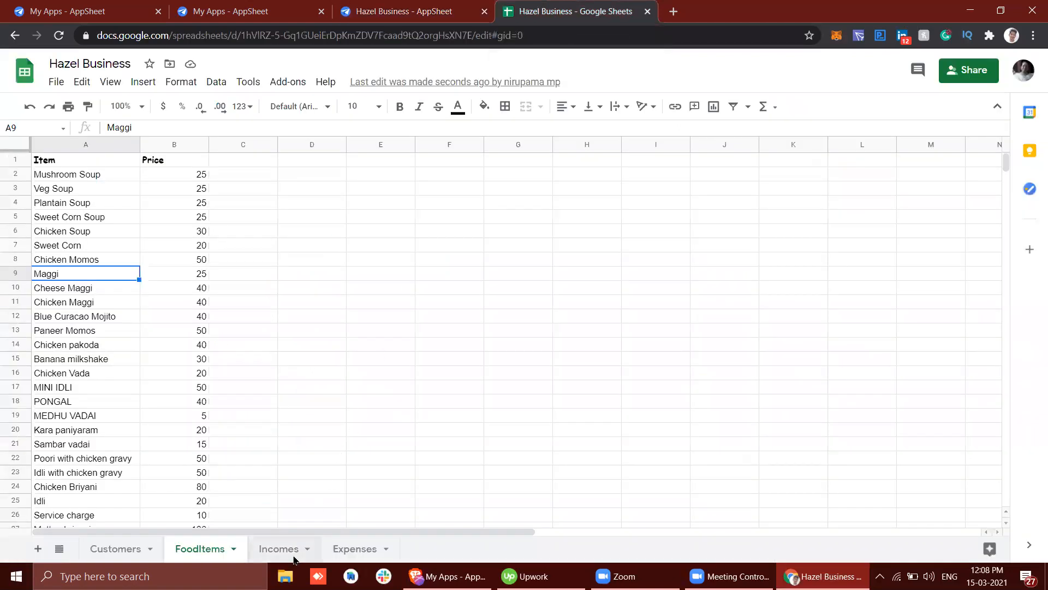
click(647, 160)
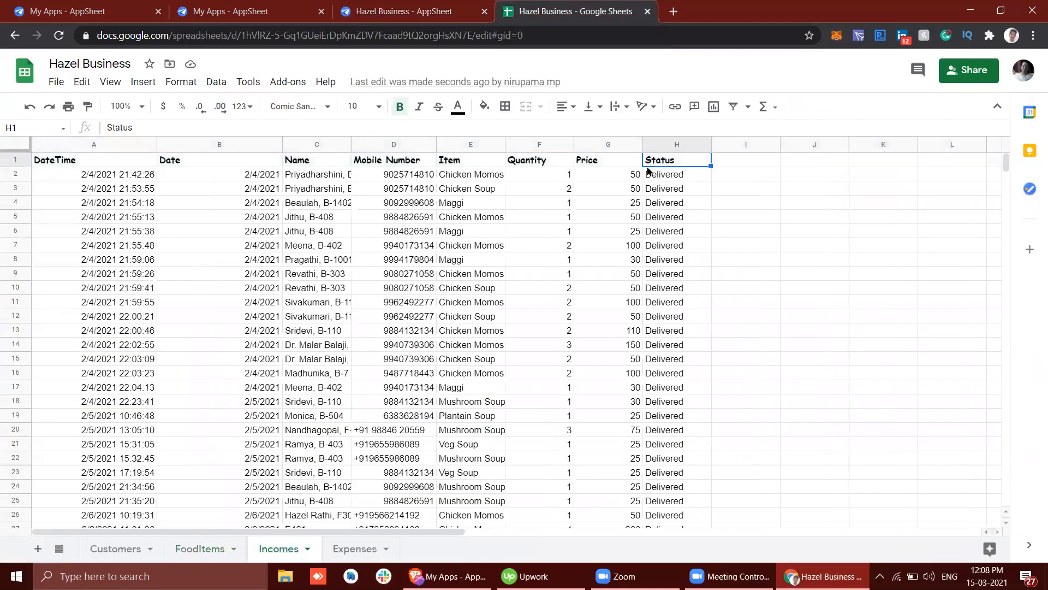
scroll(648, 208, down, 20)
scroll(647, 311, up, 5)
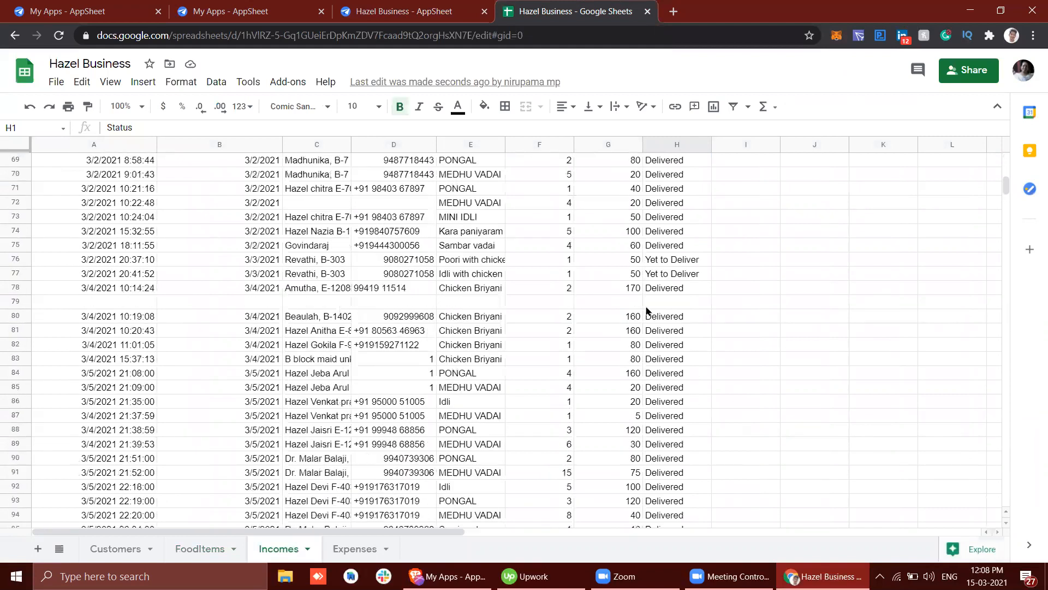
click(660, 277)
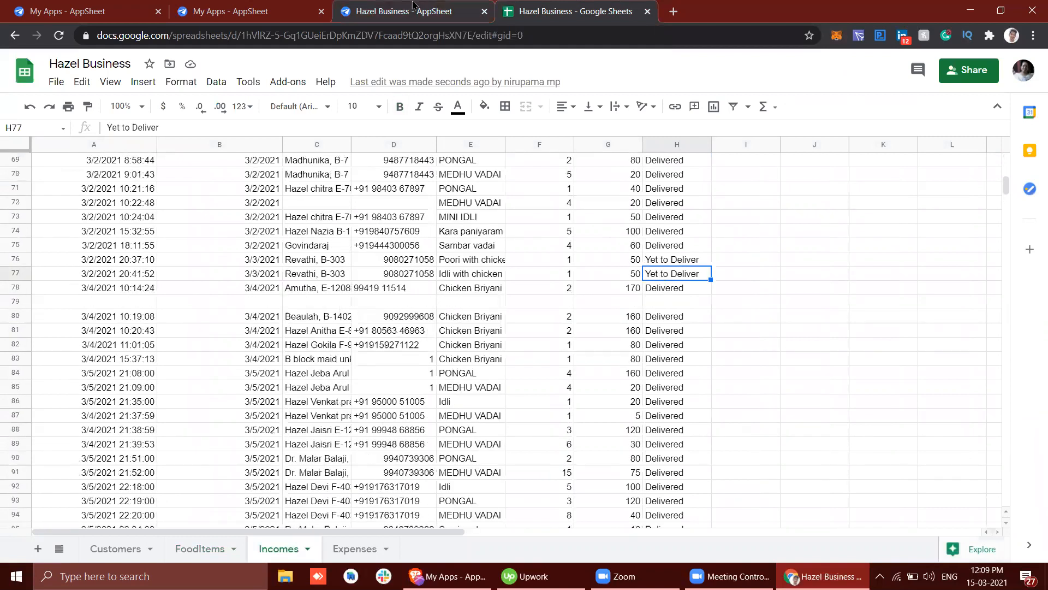
Step: Return to the Delivered action in AppSheet and review the available action types, keeping the current choice
click(413, 7)
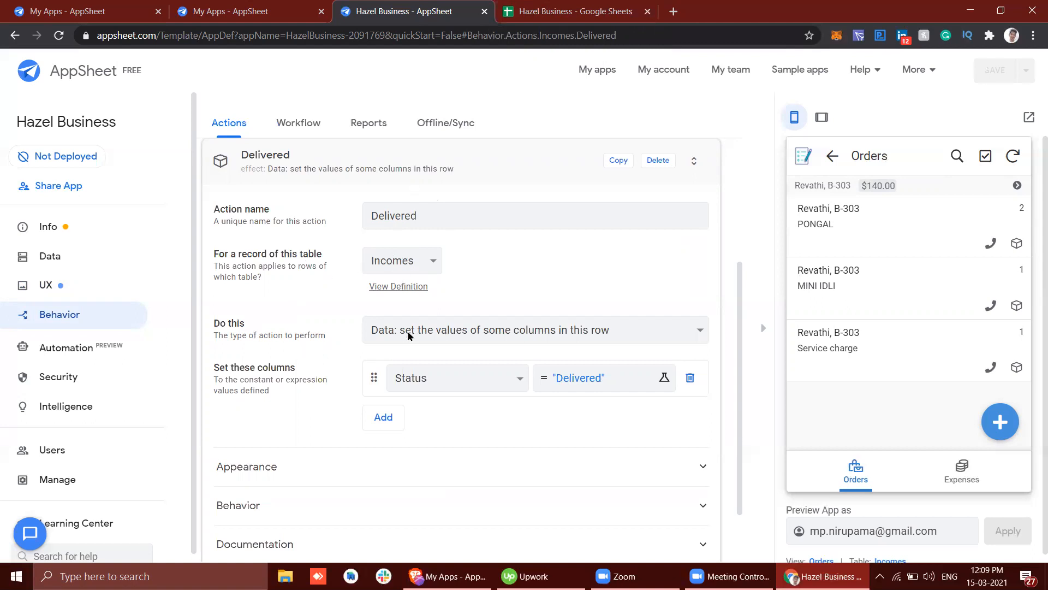
click(383, 334)
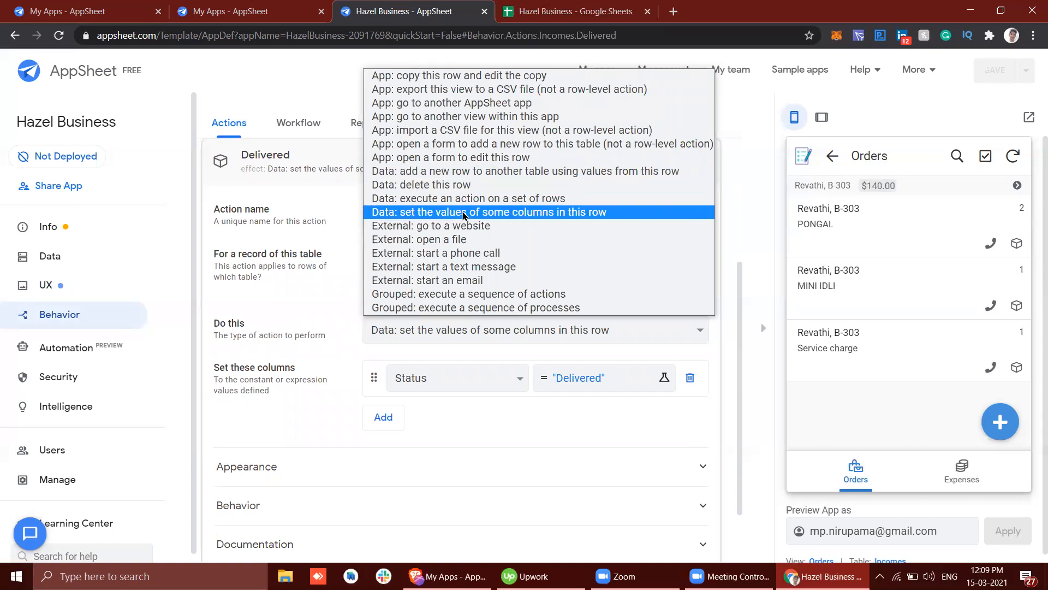
click(321, 330)
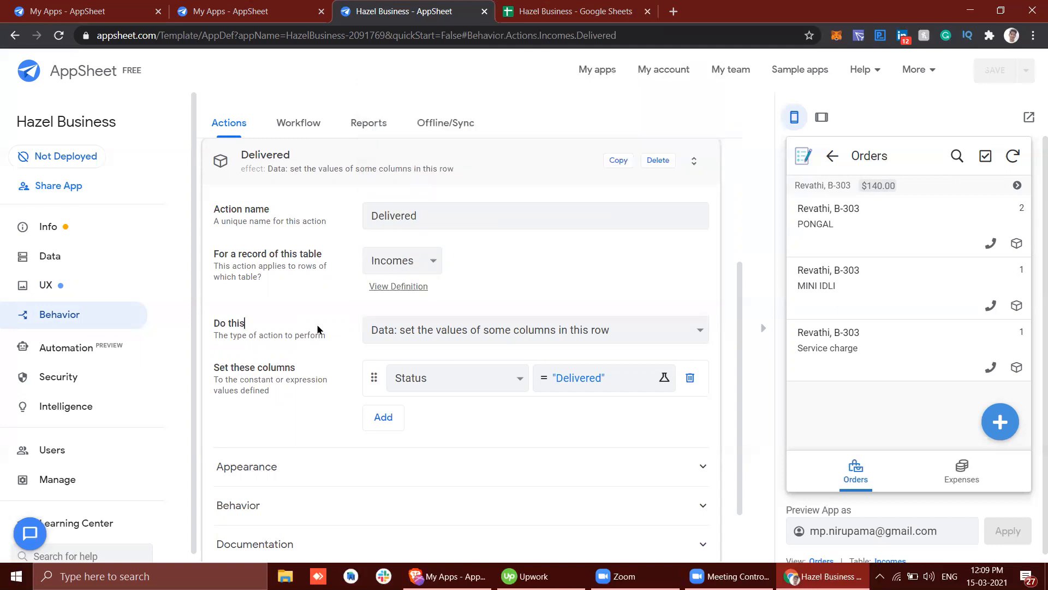
click(421, 339)
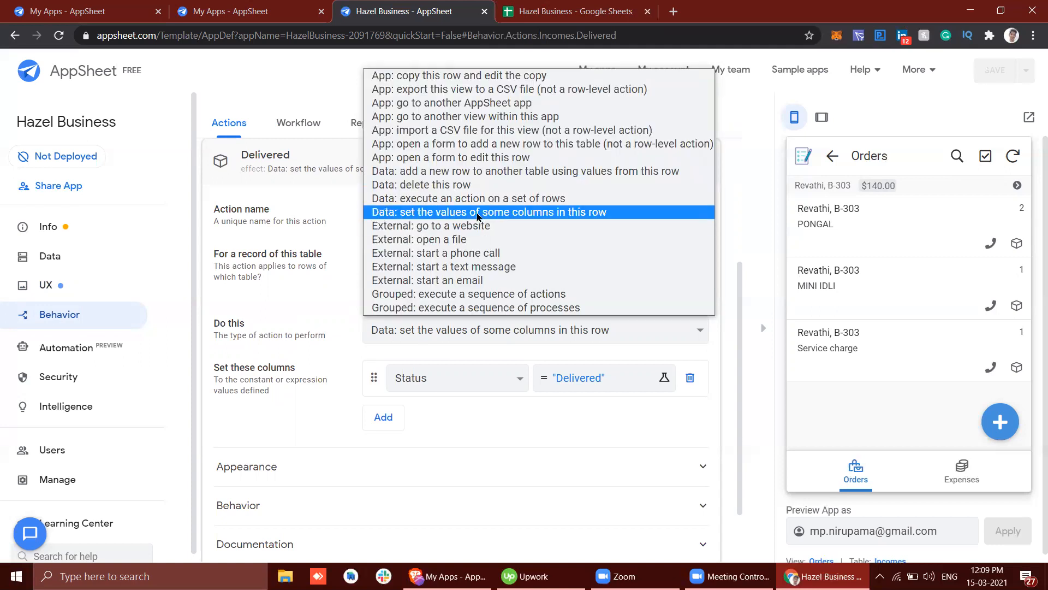
Step: Recheck the Status column of the Incomes sheet in Google Sheets, and go back to the Delivered action's settings in AppSheet
click(546, 11)
scroll(655, 161, up, 15)
click(665, 167)
scroll(666, 404, down, 20)
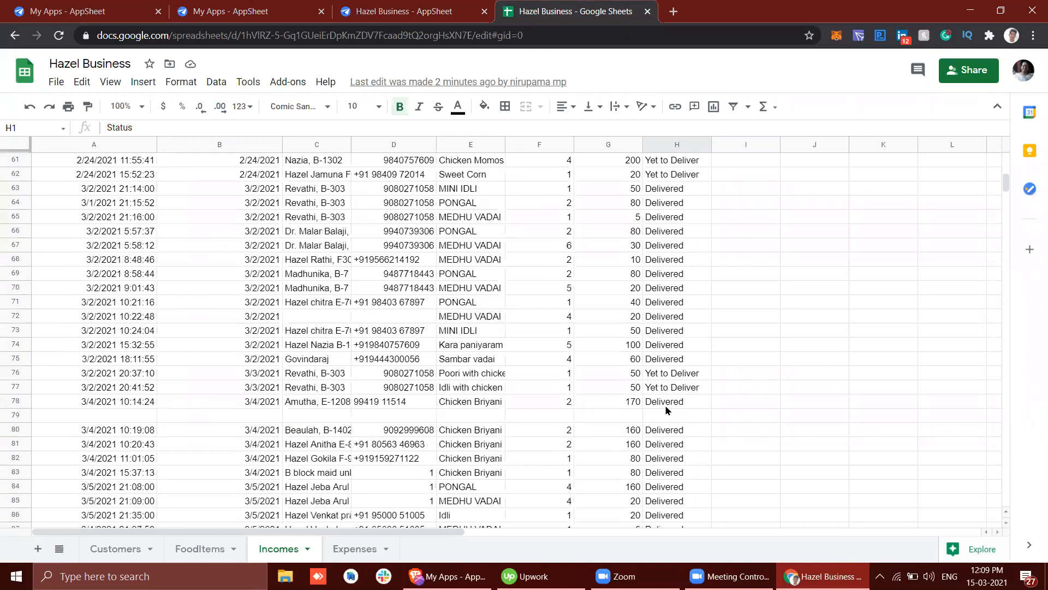
click(431, 10)
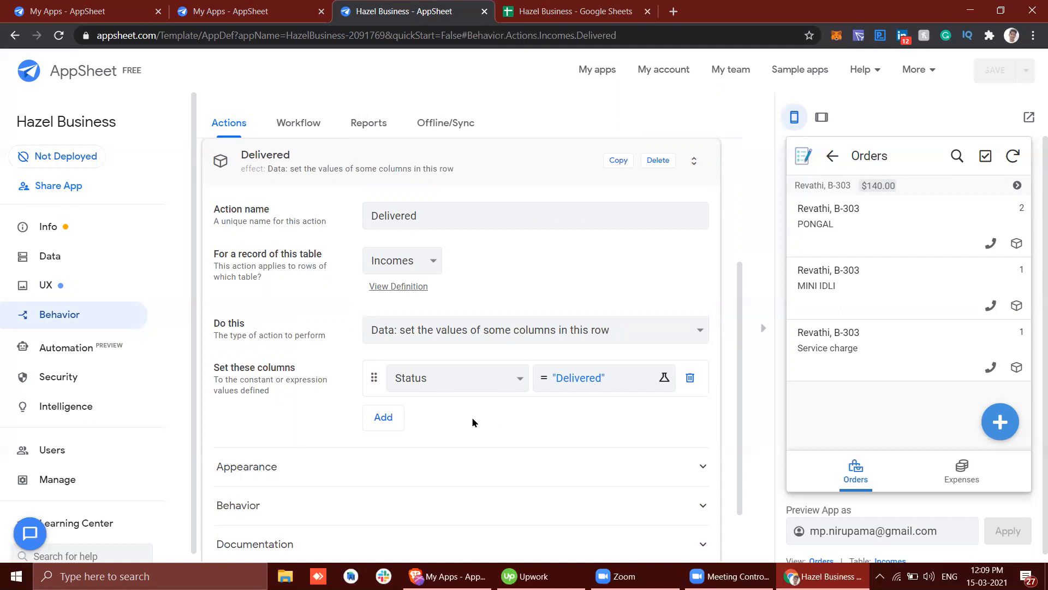
scroll(472, 419, down, 2)
scroll(471, 417, up, 2)
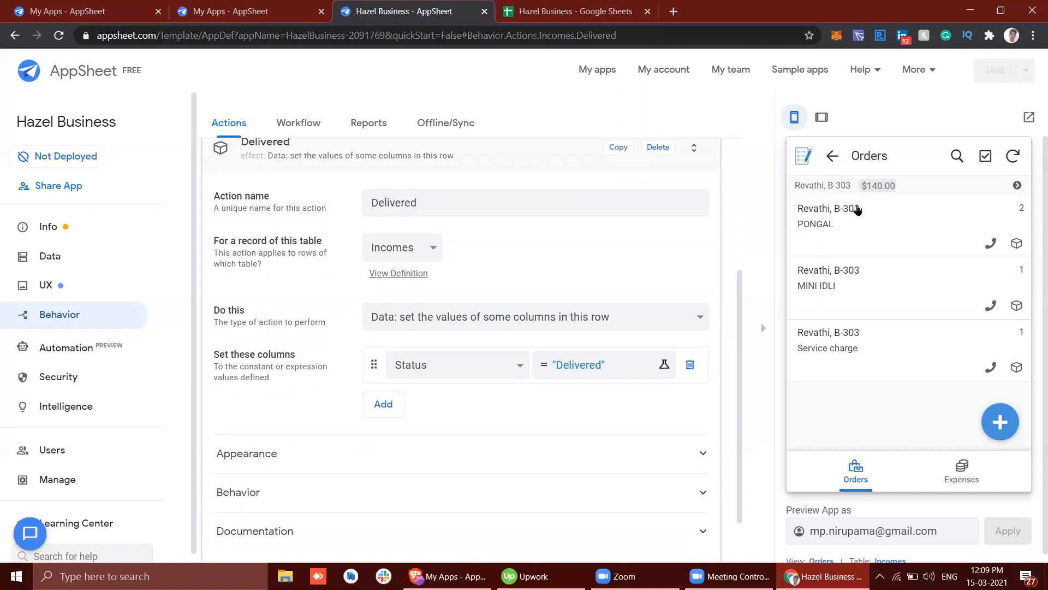
Step: Return the preview to the Orders date list and check the latest order rows of the Incomes sheet in Google Sheets
click(832, 156)
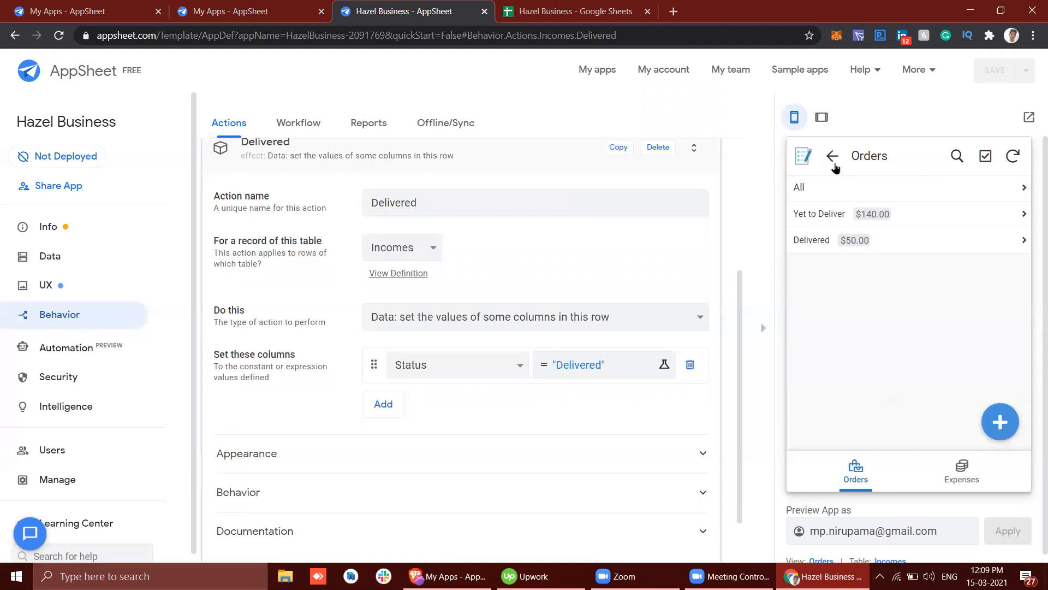
click(838, 187)
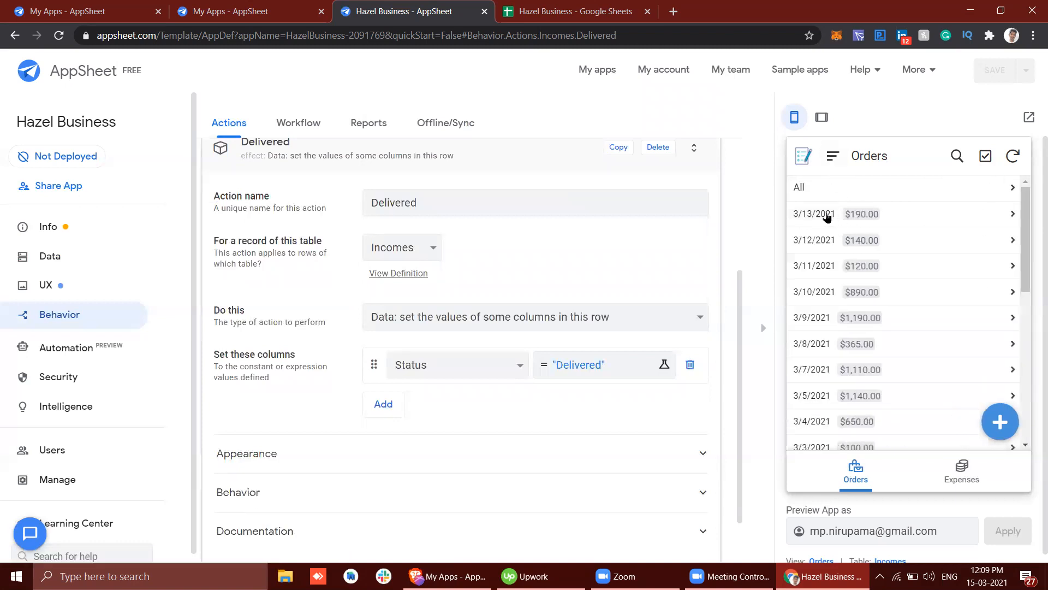
click(547, 5)
scroll(284, 425, down, 20)
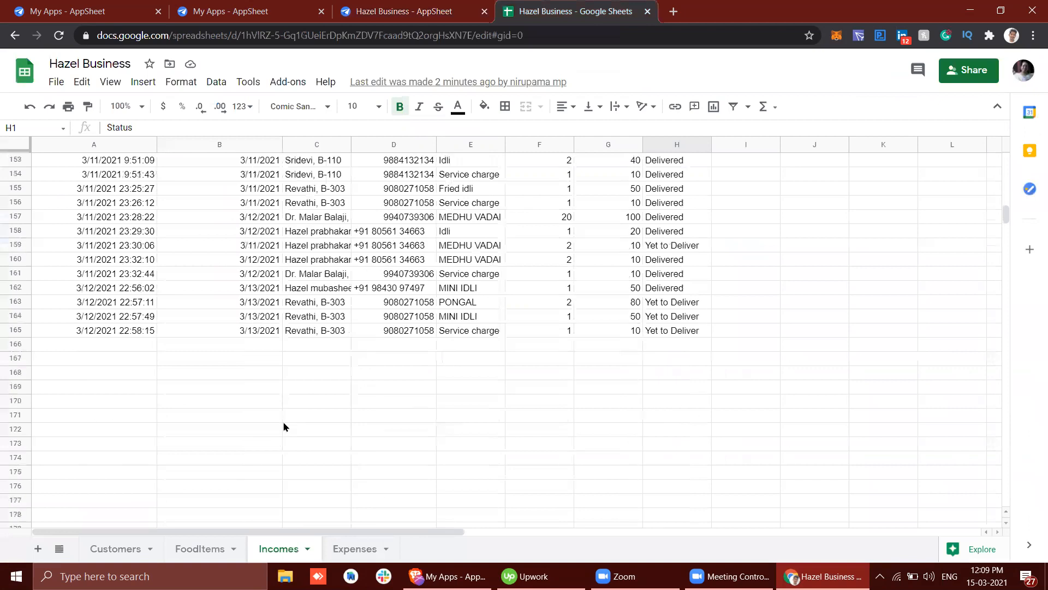
Step: Locate the PONGAL order dated 3/13/2021 in the Incomes sheet and select its Status cell
scroll(284, 426, up, 4)
scroll(284, 426, up, 2)
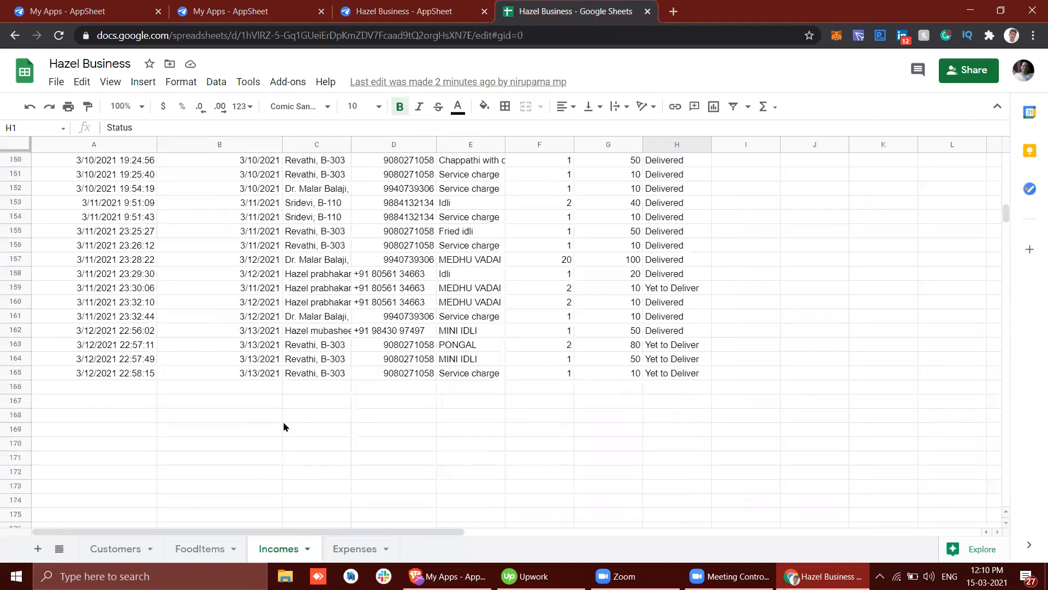
click(315, 350)
click(700, 347)
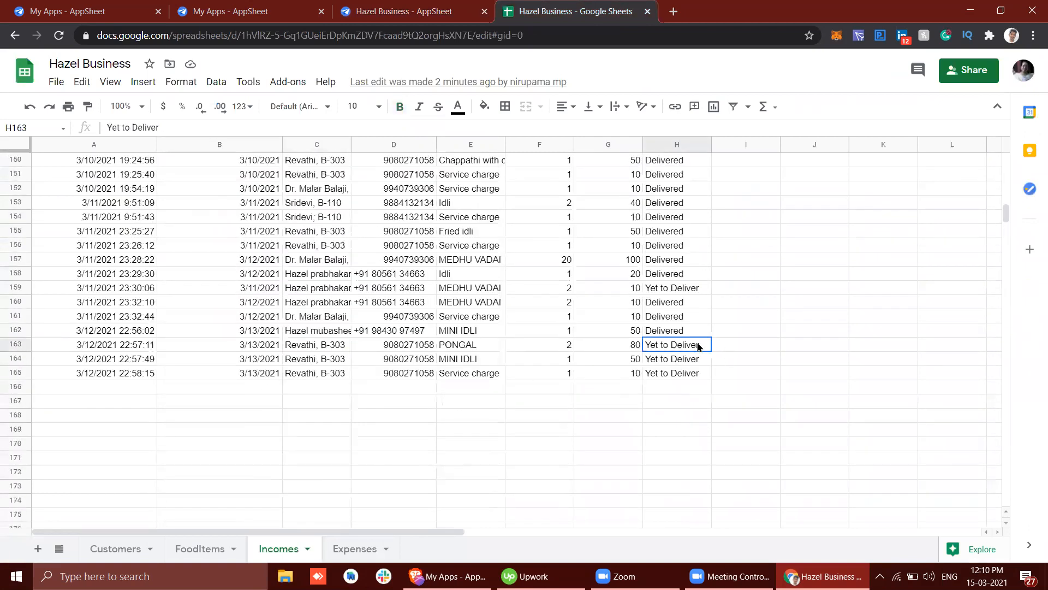
Step: Switch to AppSheet, mark the 3/13/2021 PONGAL order as delivered in the app preview, and sync the change
click(439, 9)
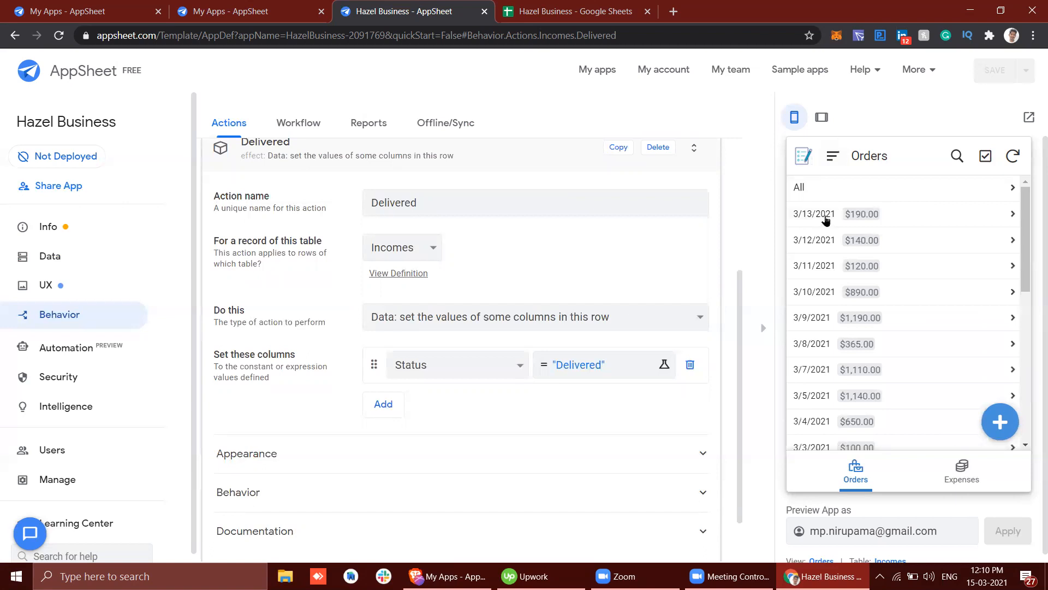
click(945, 213)
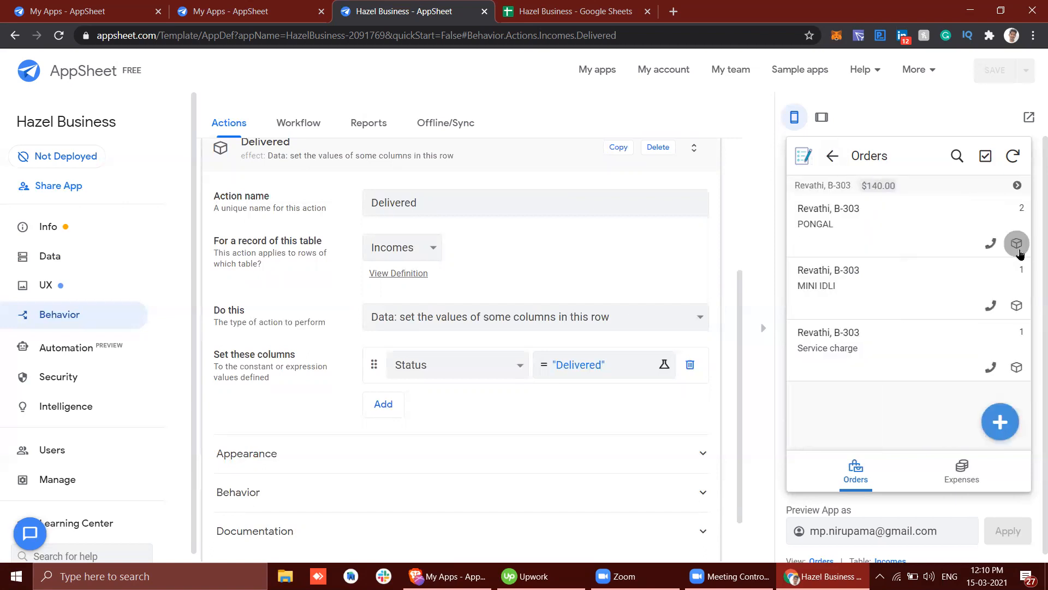
click(1017, 248)
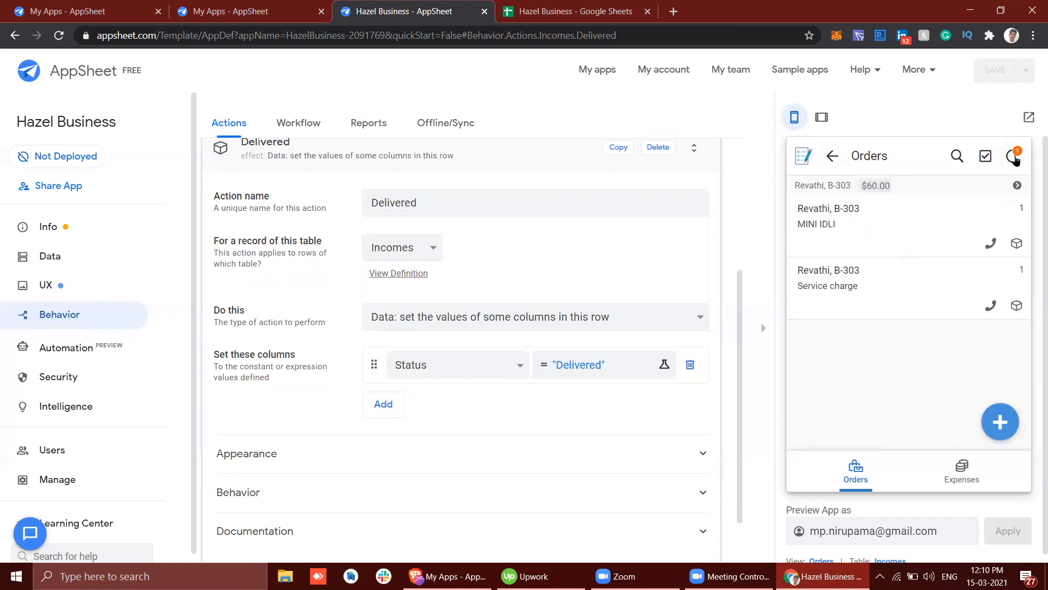
click(1014, 157)
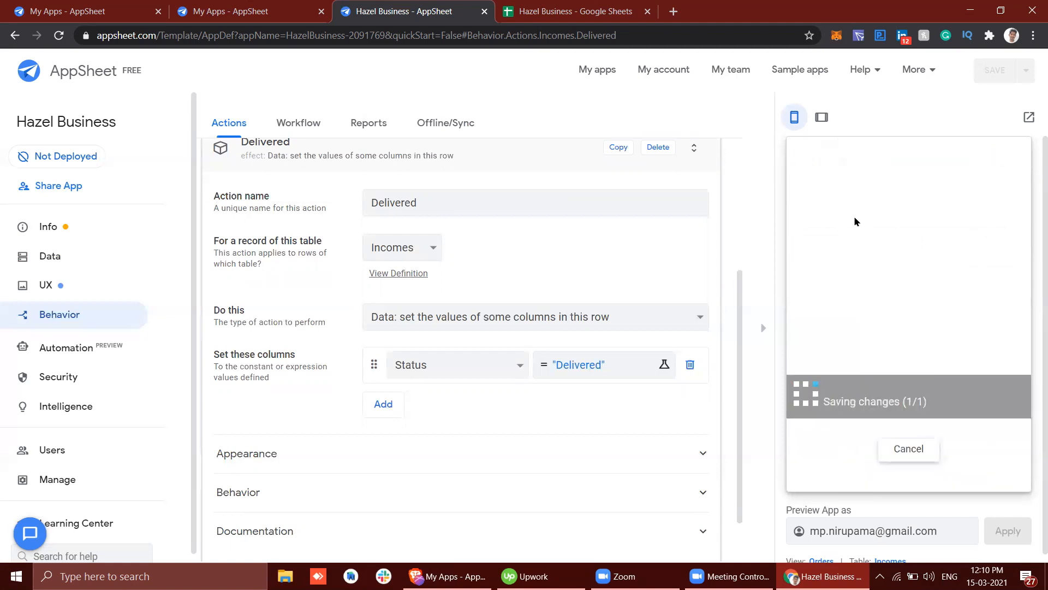
Step: Check the PONGAL order's Status in the Incomes sheet in Google Sheets, and return to the Delivered action in AppSheet
click(603, 7)
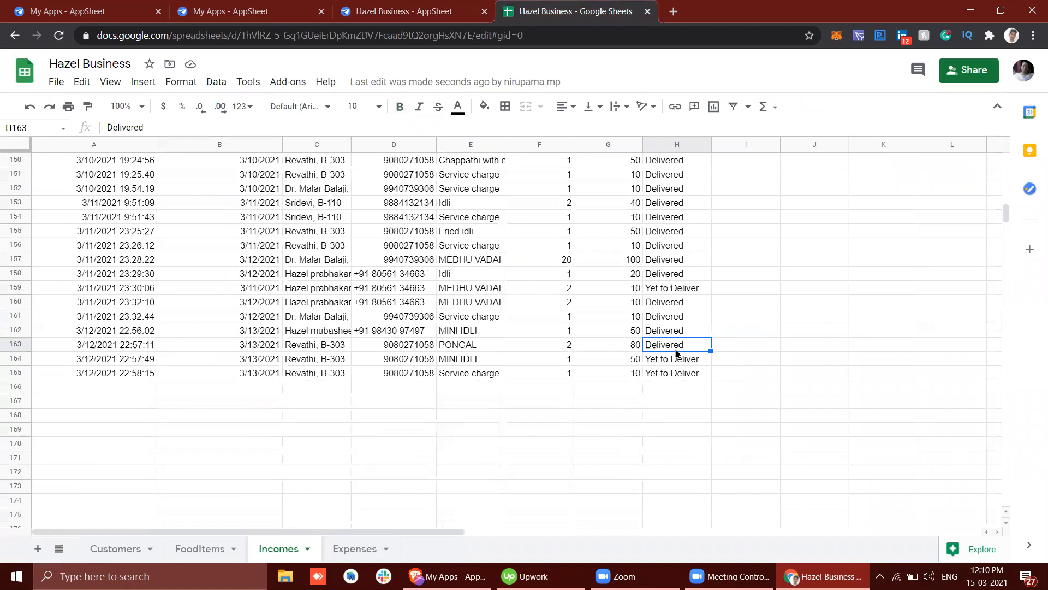
click(404, 7)
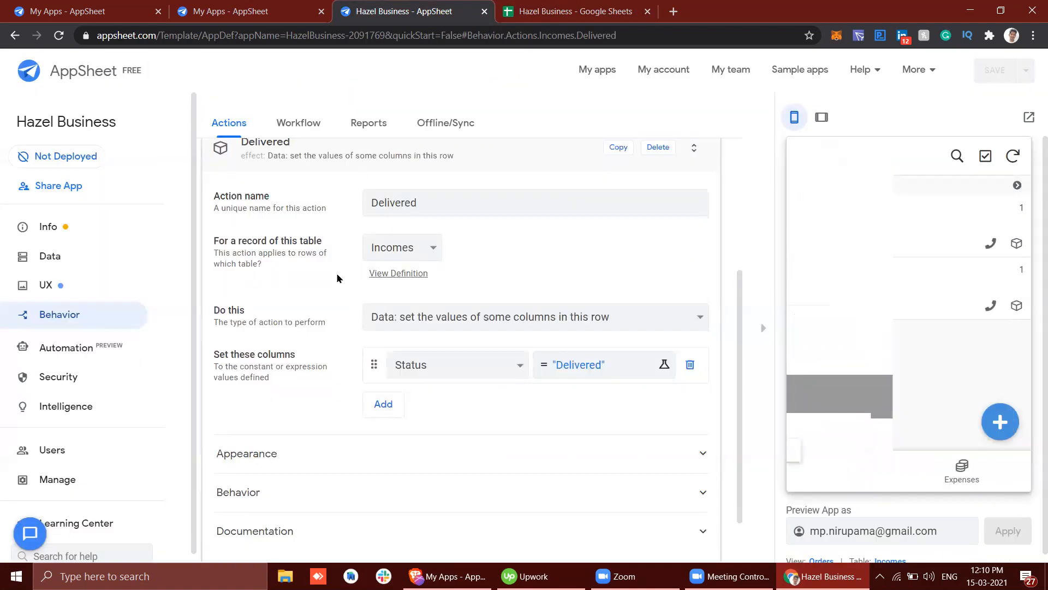
click(259, 165)
Step: Create a new workflow rule with Incomes as its target data and ADDS_ONLY as its update event
click(299, 125)
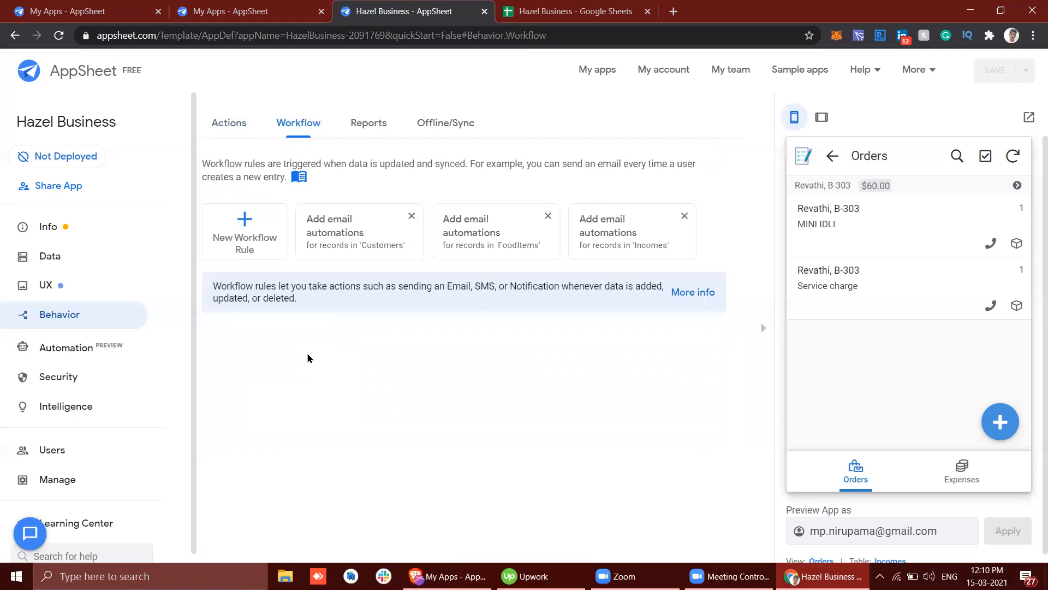
click(249, 247)
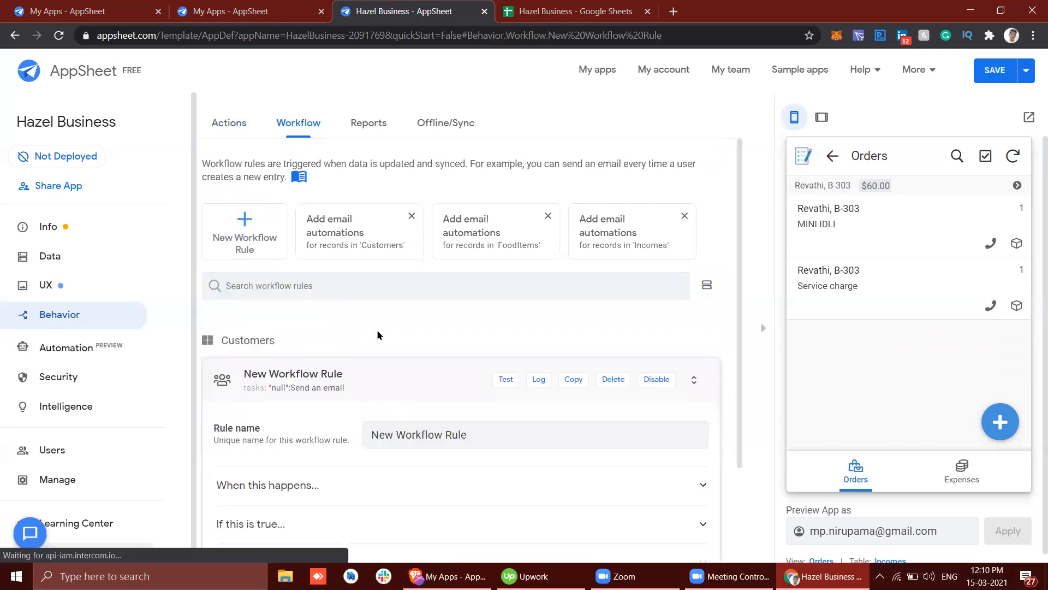
click(330, 359)
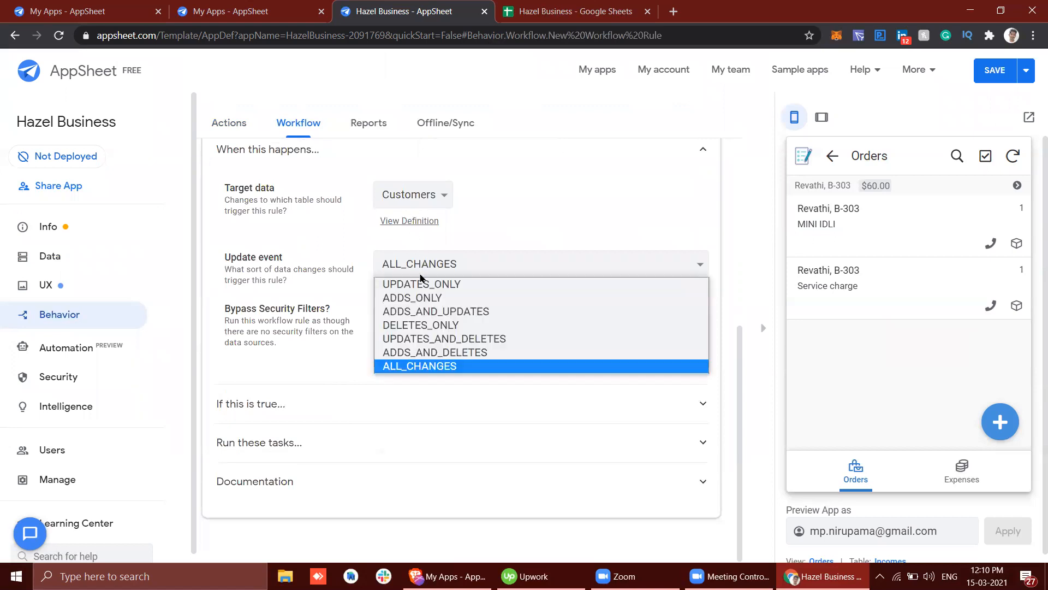
click(406, 204)
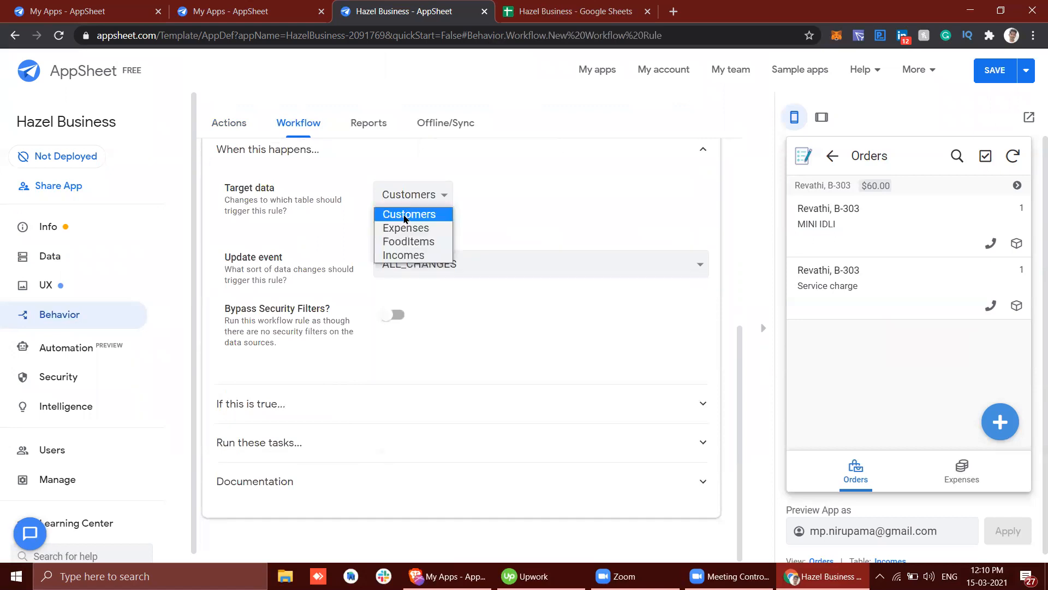
click(407, 257)
click(412, 365)
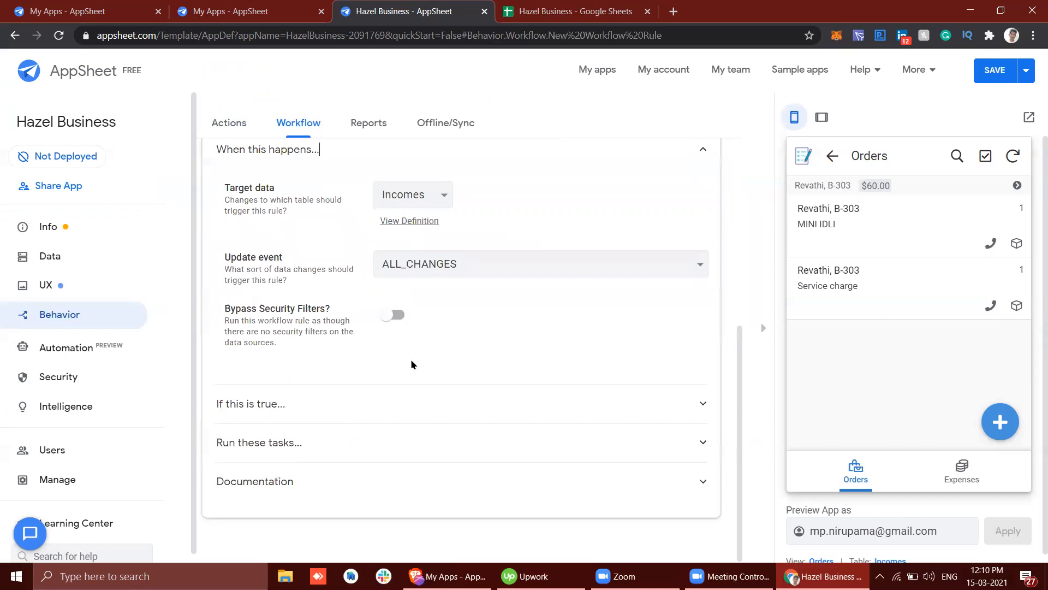
click(445, 265)
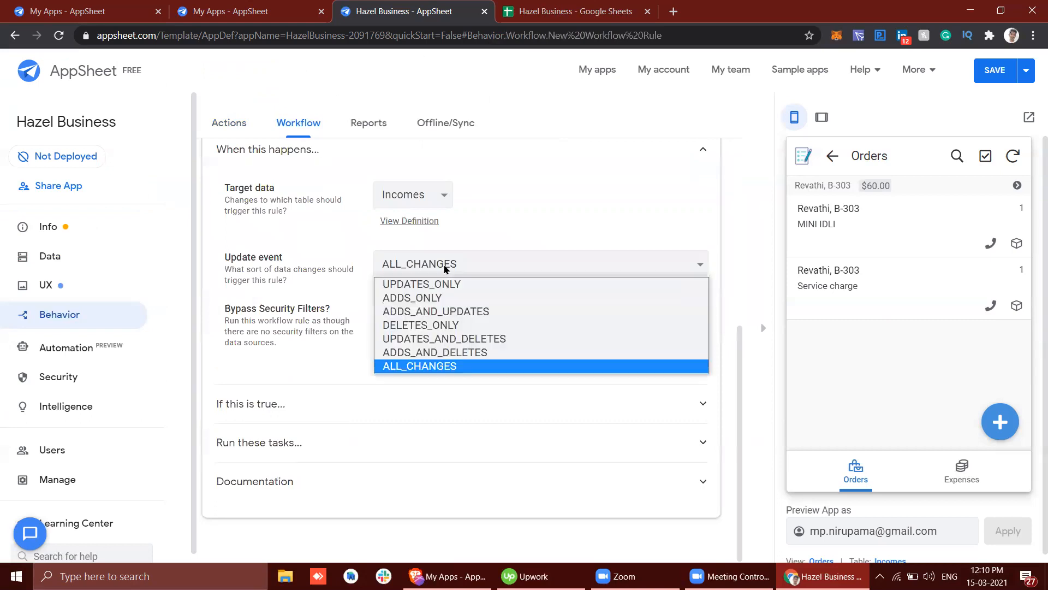
click(437, 300)
Step: Examine the workflow rule's condition setting and the task categories available for Action 1
click(420, 398)
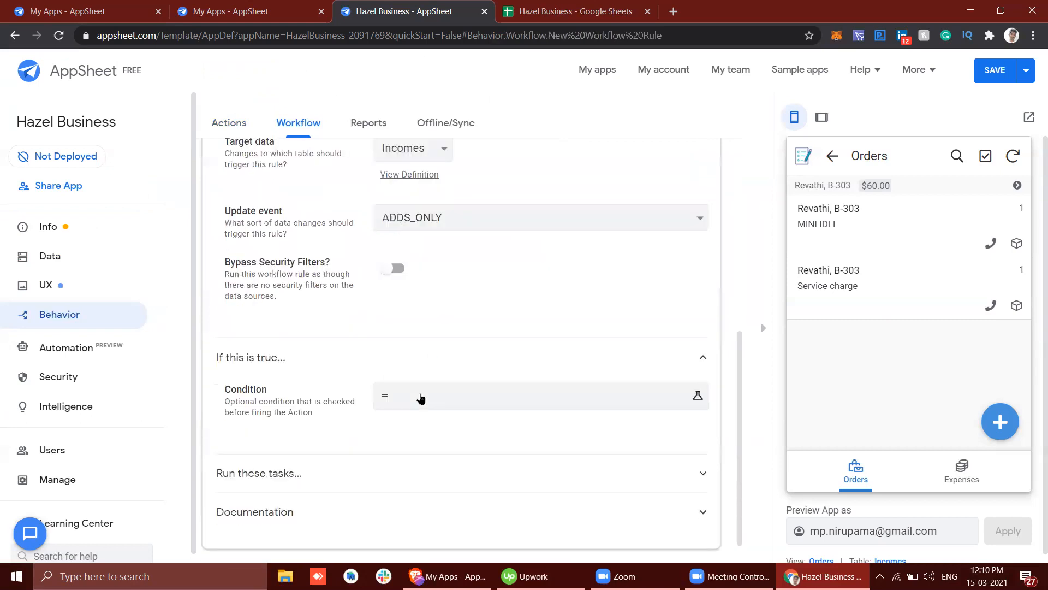
click(404, 429)
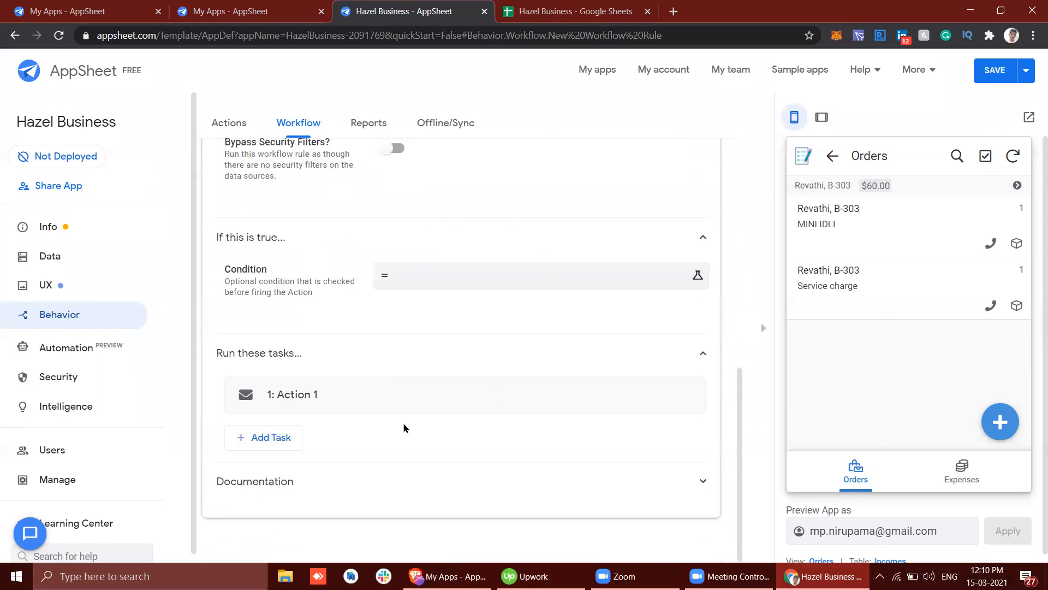
click(355, 401)
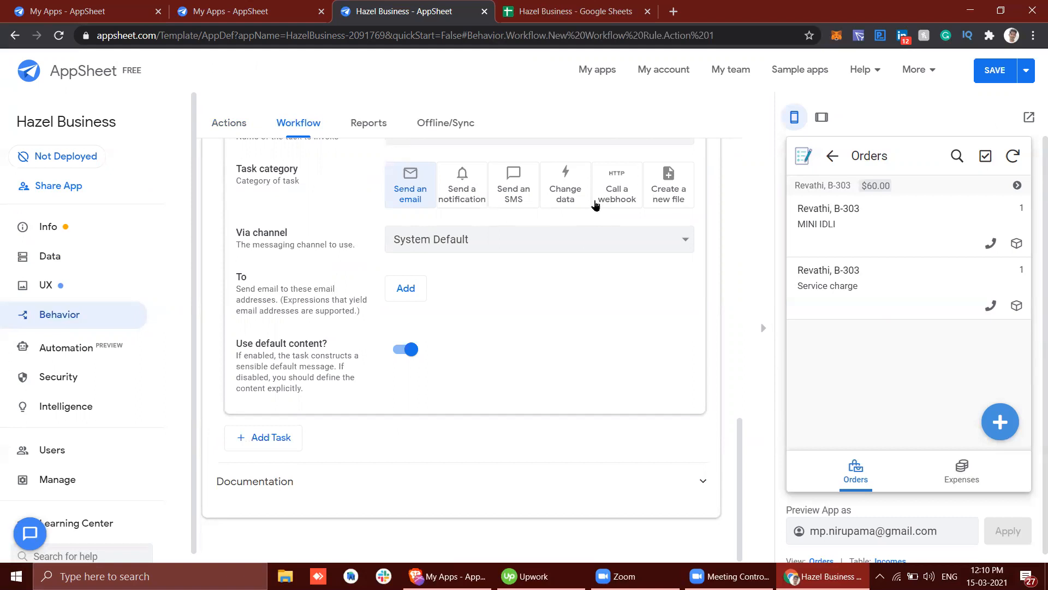
Step: Delete the new workflow rule for the Incomes table
scroll(594, 207, up, 15)
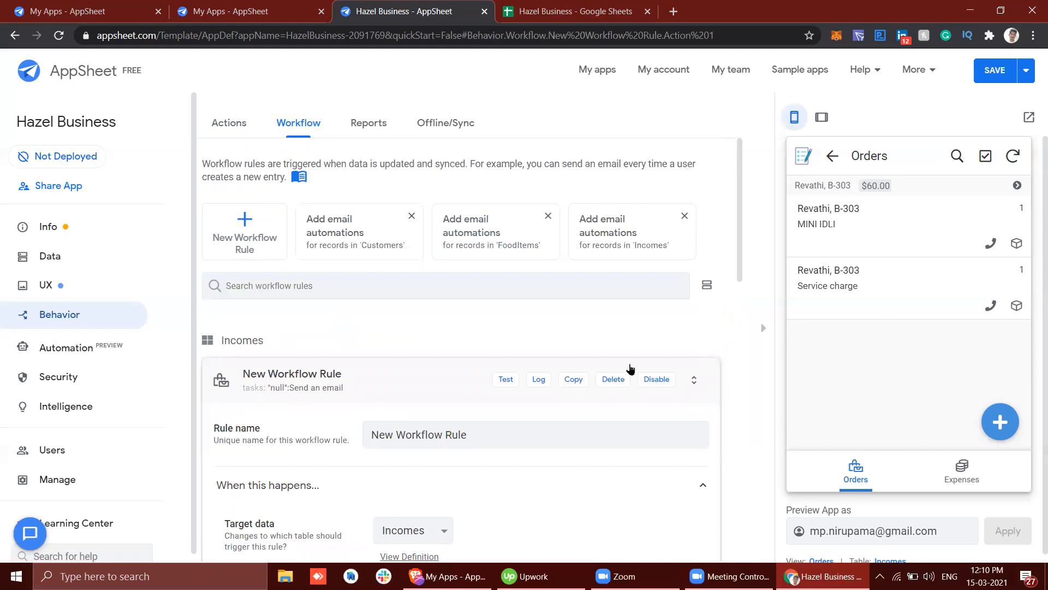
click(614, 380)
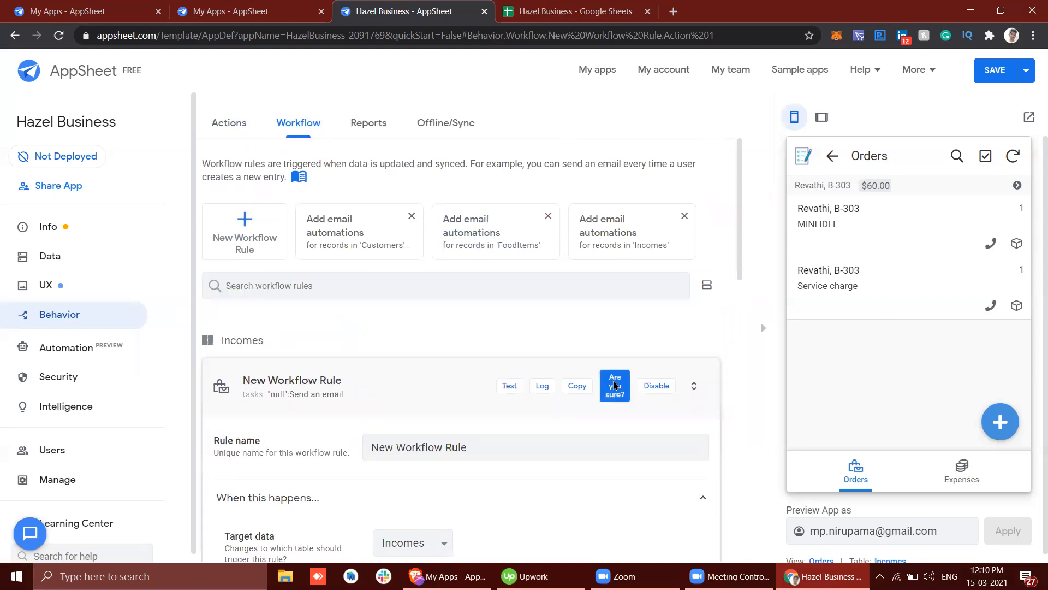
click(614, 382)
Step: Review the app's primary, menu and ref views in the UX settings
click(98, 284)
scroll(409, 382, down, 10)
scroll(409, 389, up, 10)
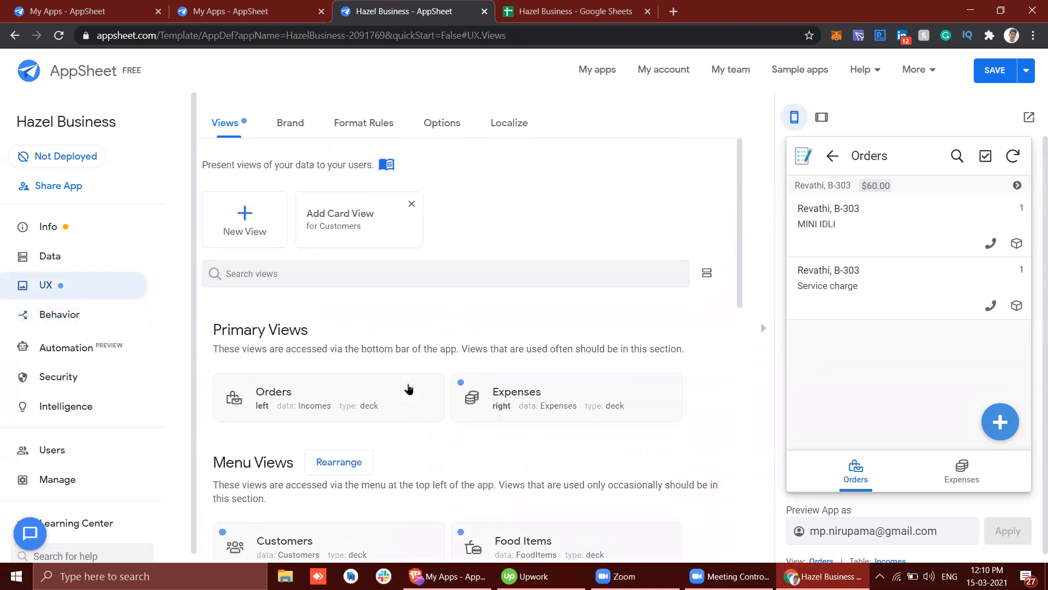
scroll(409, 389, down, 4)
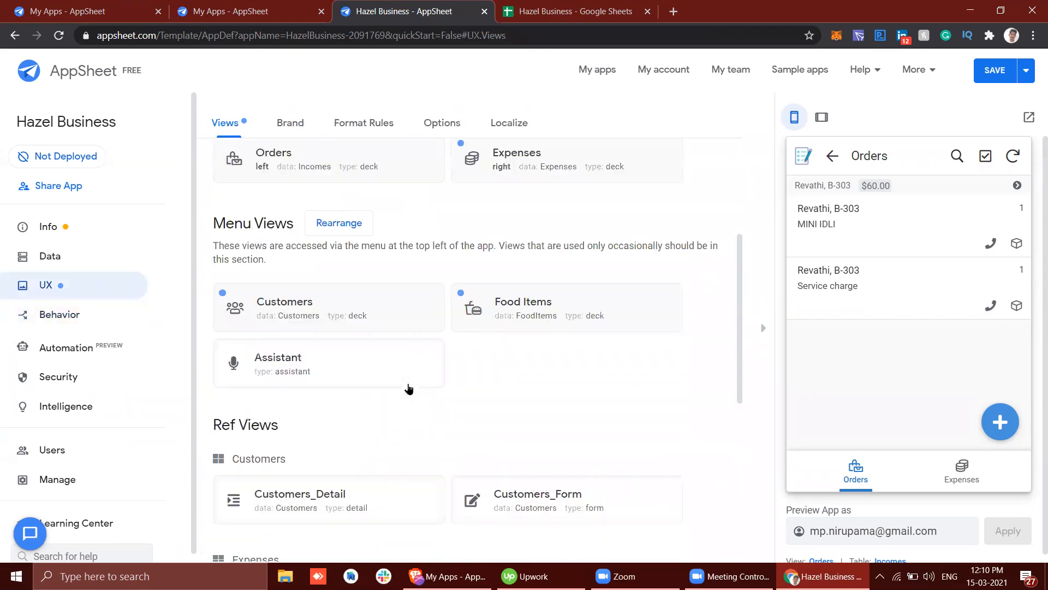
Step: Look over the Automation bots, the Security sign-in settings and the Intelligence OCR models, and return to the app's data tables
click(81, 356)
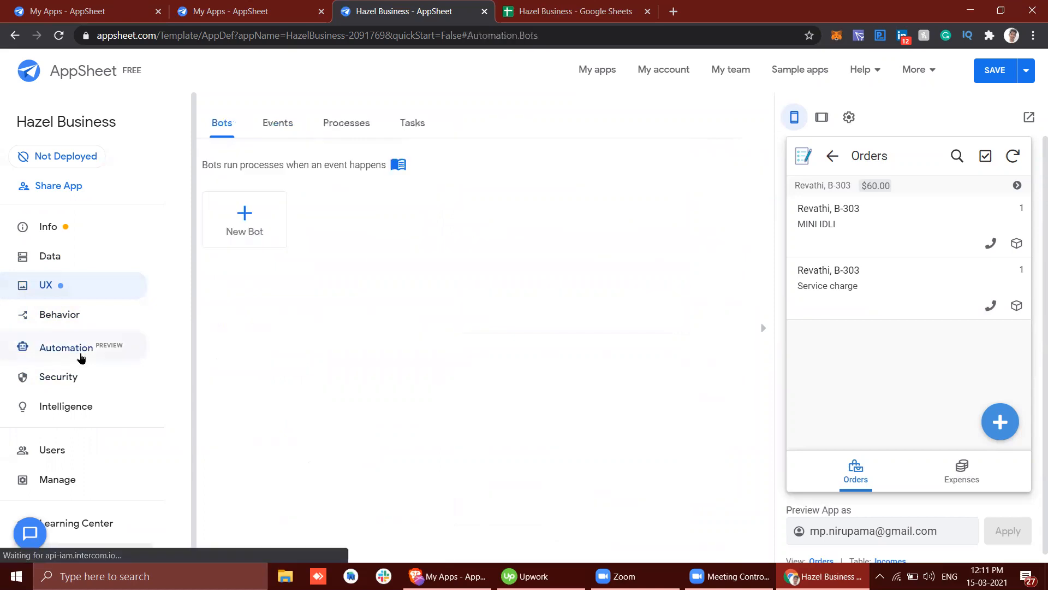
click(82, 385)
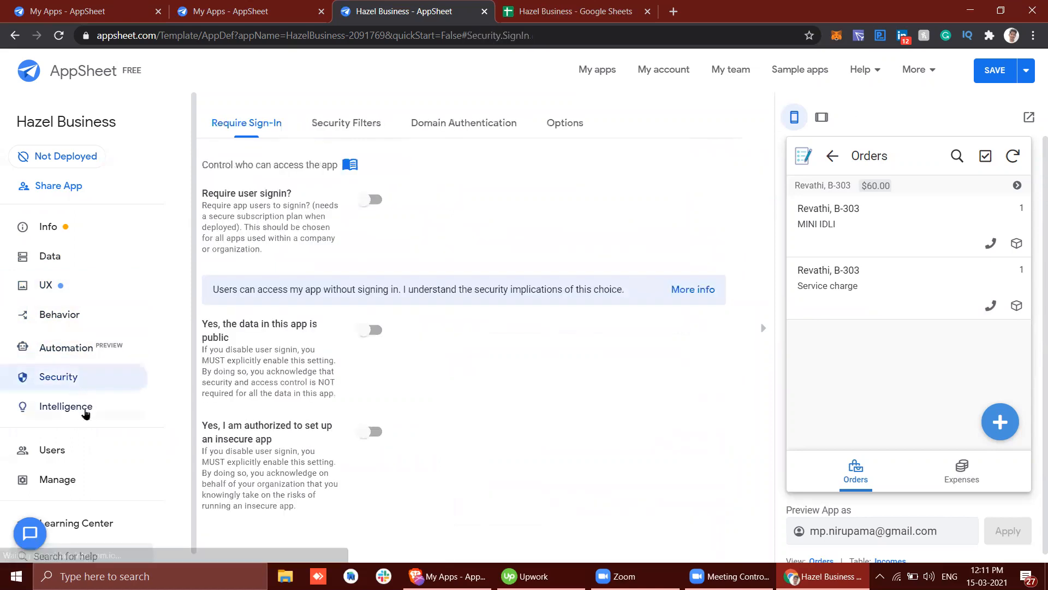
click(84, 411)
click(453, 124)
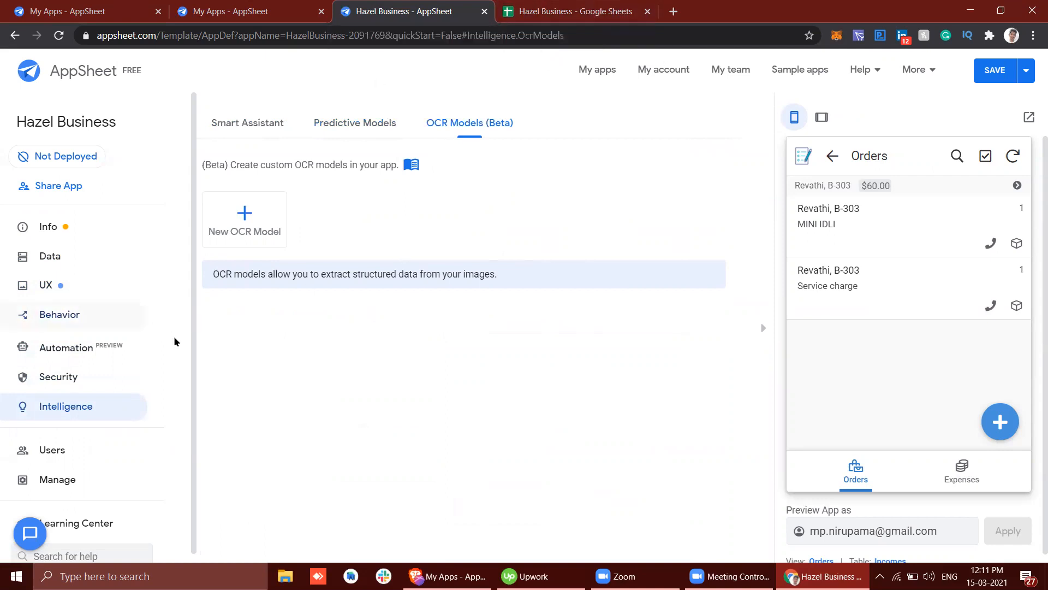
click(65, 256)
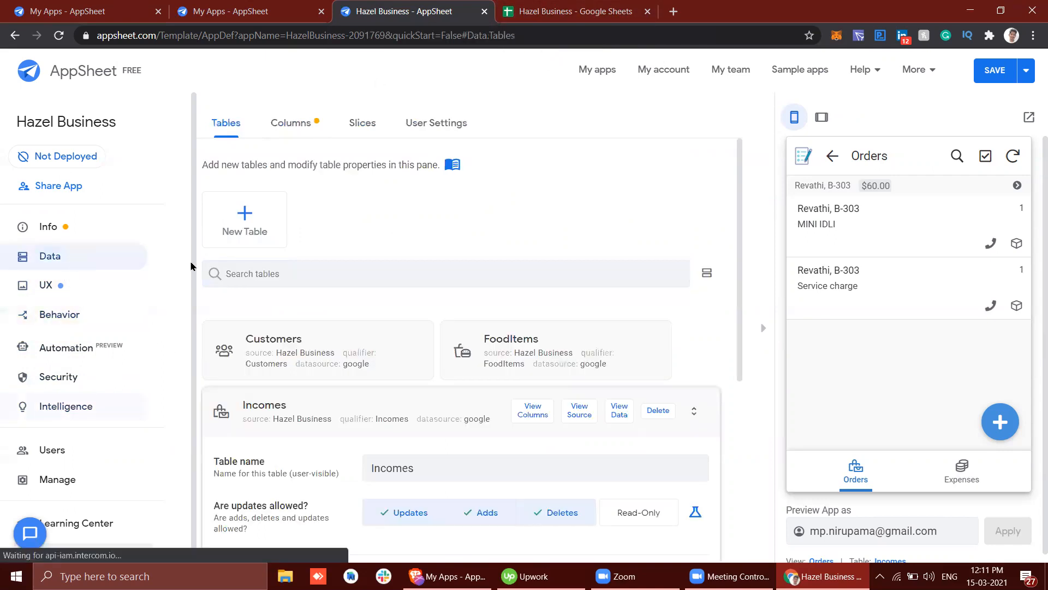